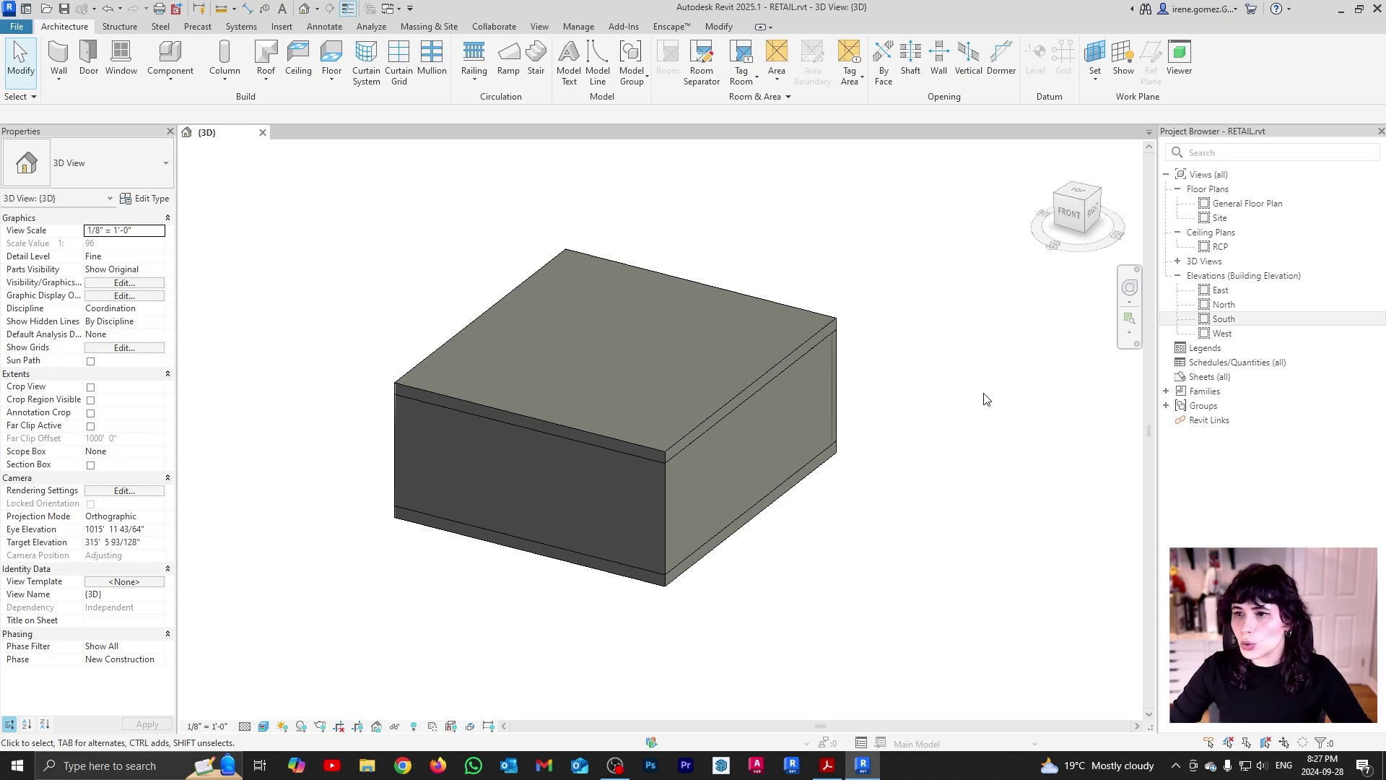
- In the South elevation, change the U/S level's elevation to 12' so the box top follows
double_click(1227, 319)
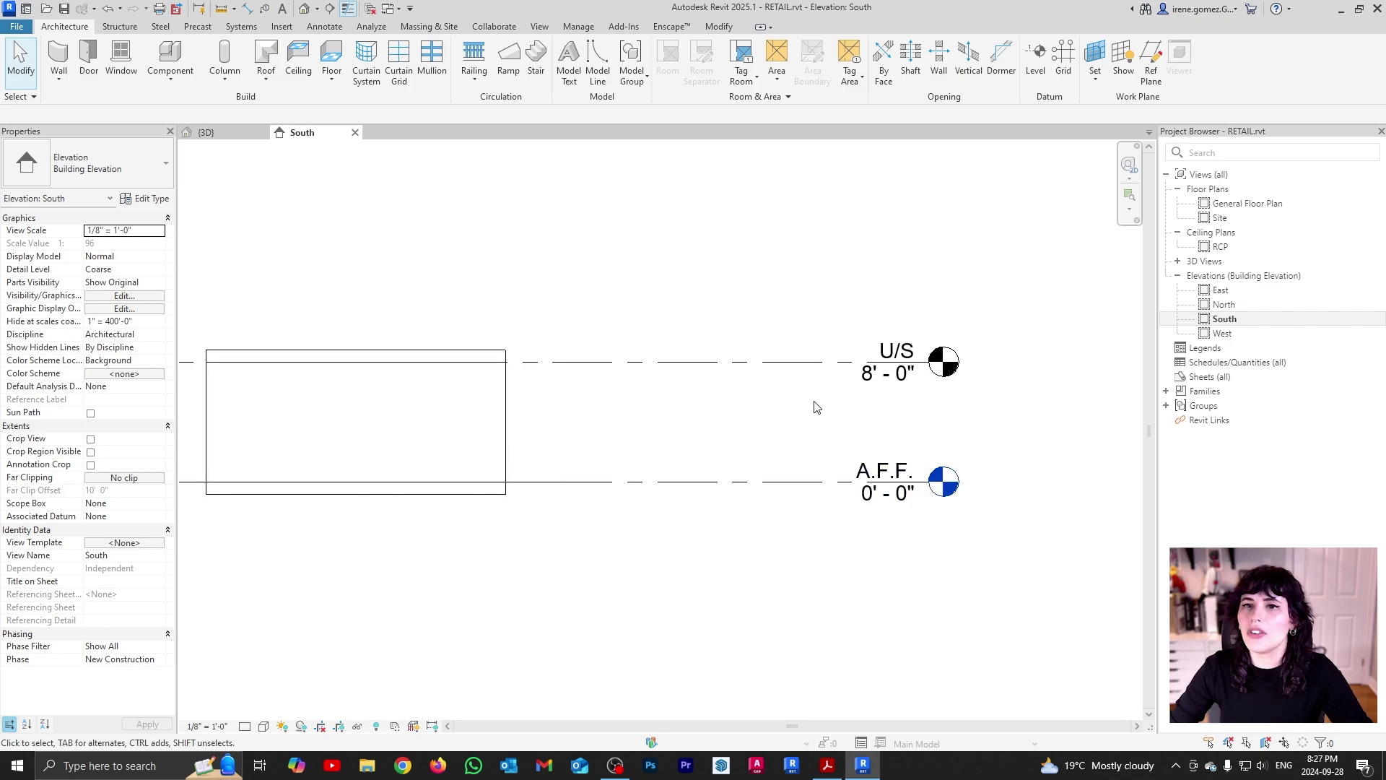
click(872, 383)
click(872, 382)
text(12')
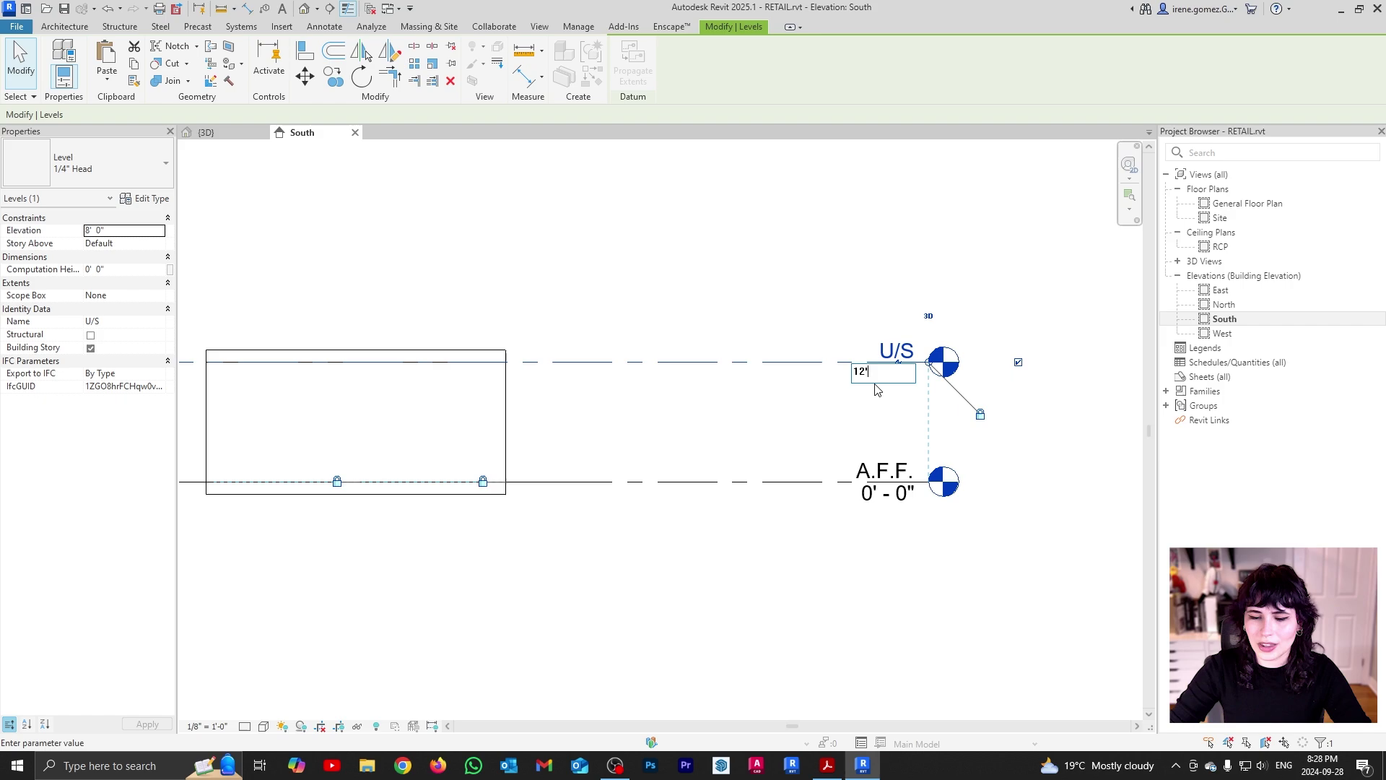
key(Return)
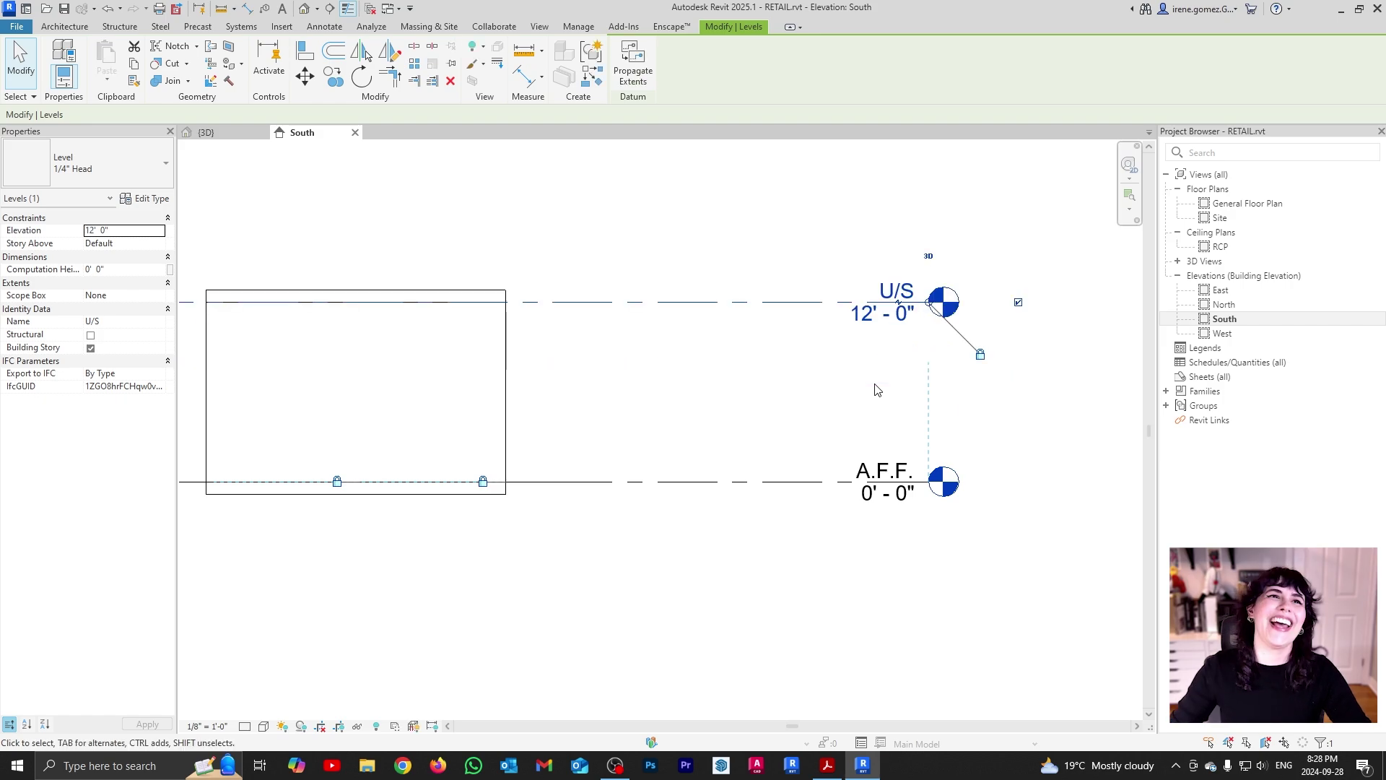
middle_drag(554, 389, 659, 397)
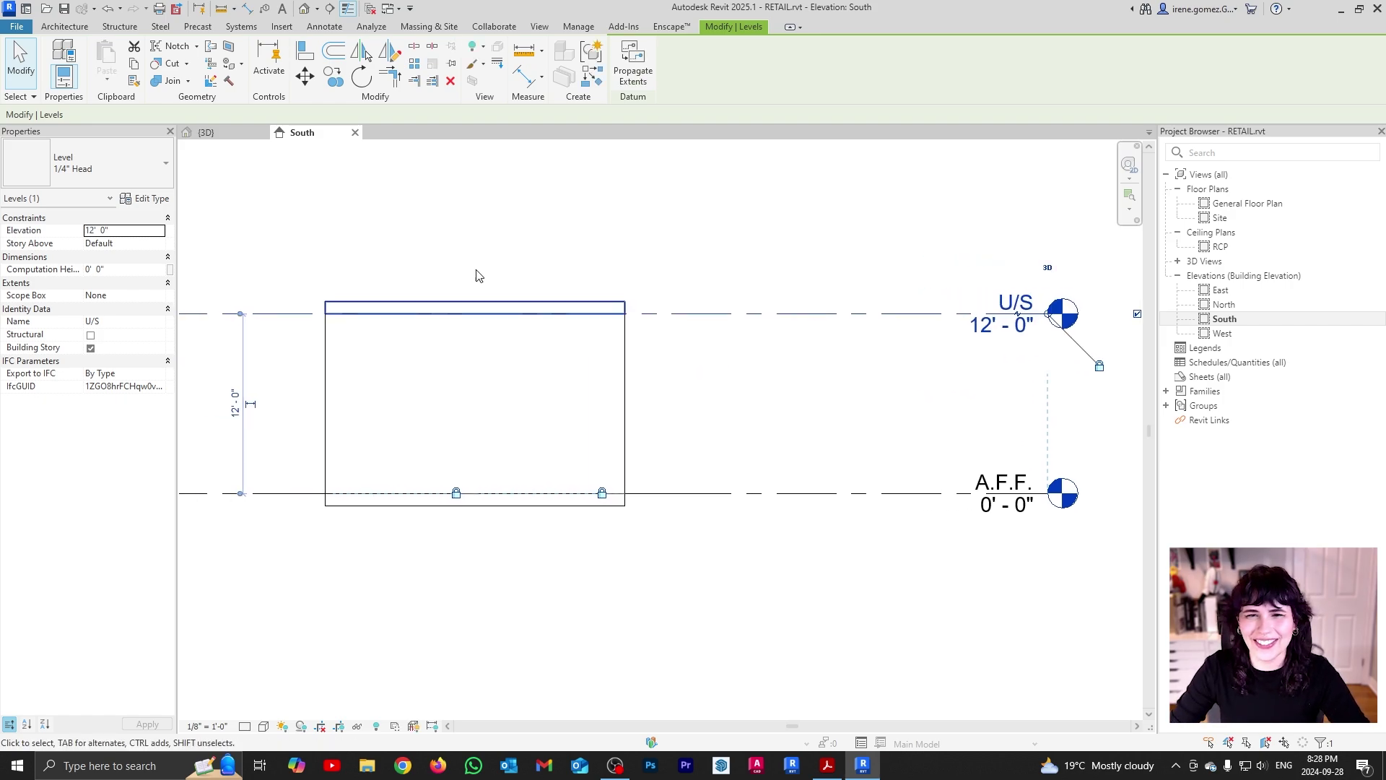
- Orbit the 3D view of the box and display it in Wireframe visual style
click(217, 132)
shift+middle_drag(838, 630, 820, 614)
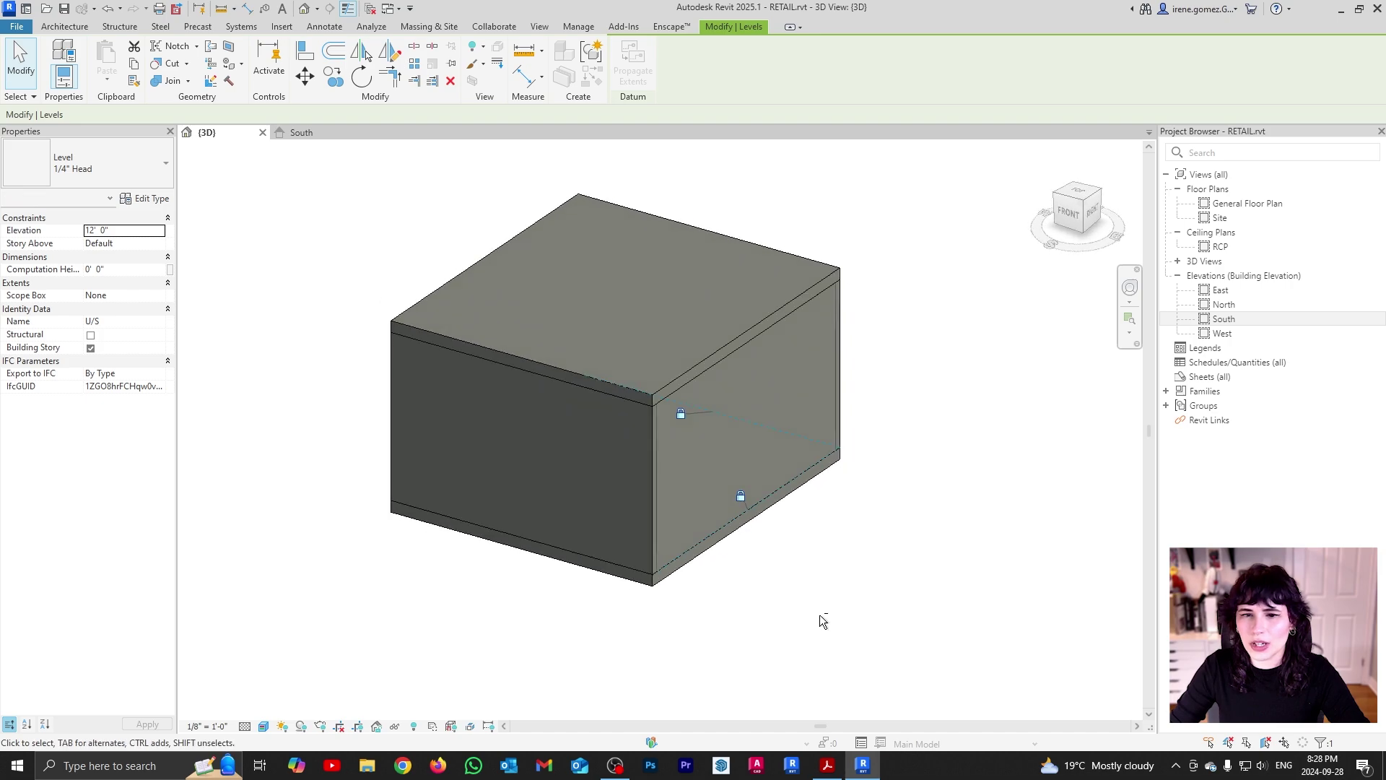
click(264, 726)
click(293, 638)
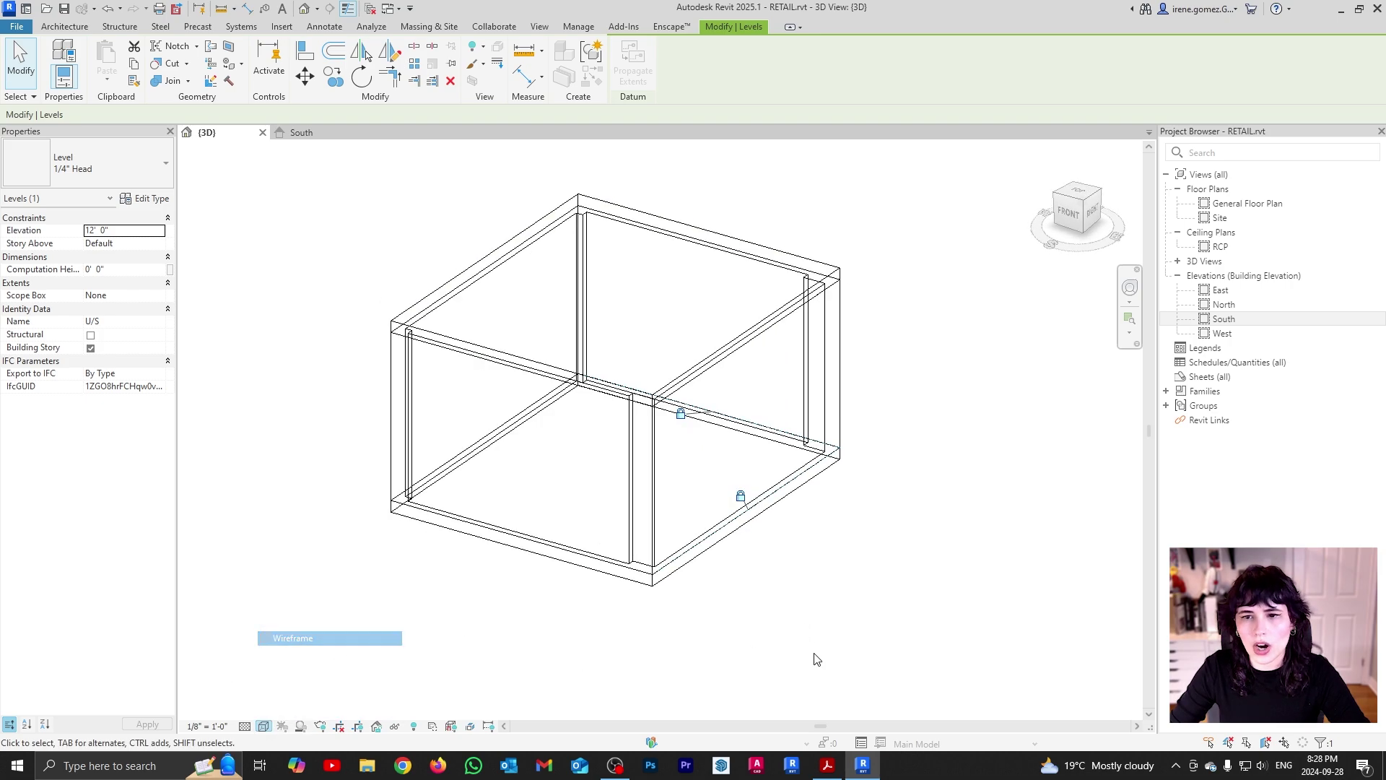
- Switch the 3D box to Hidden Line, orbit to a frontal view, then return to South
click(876, 603)
shift+middle_drag(875, 604, 904, 559)
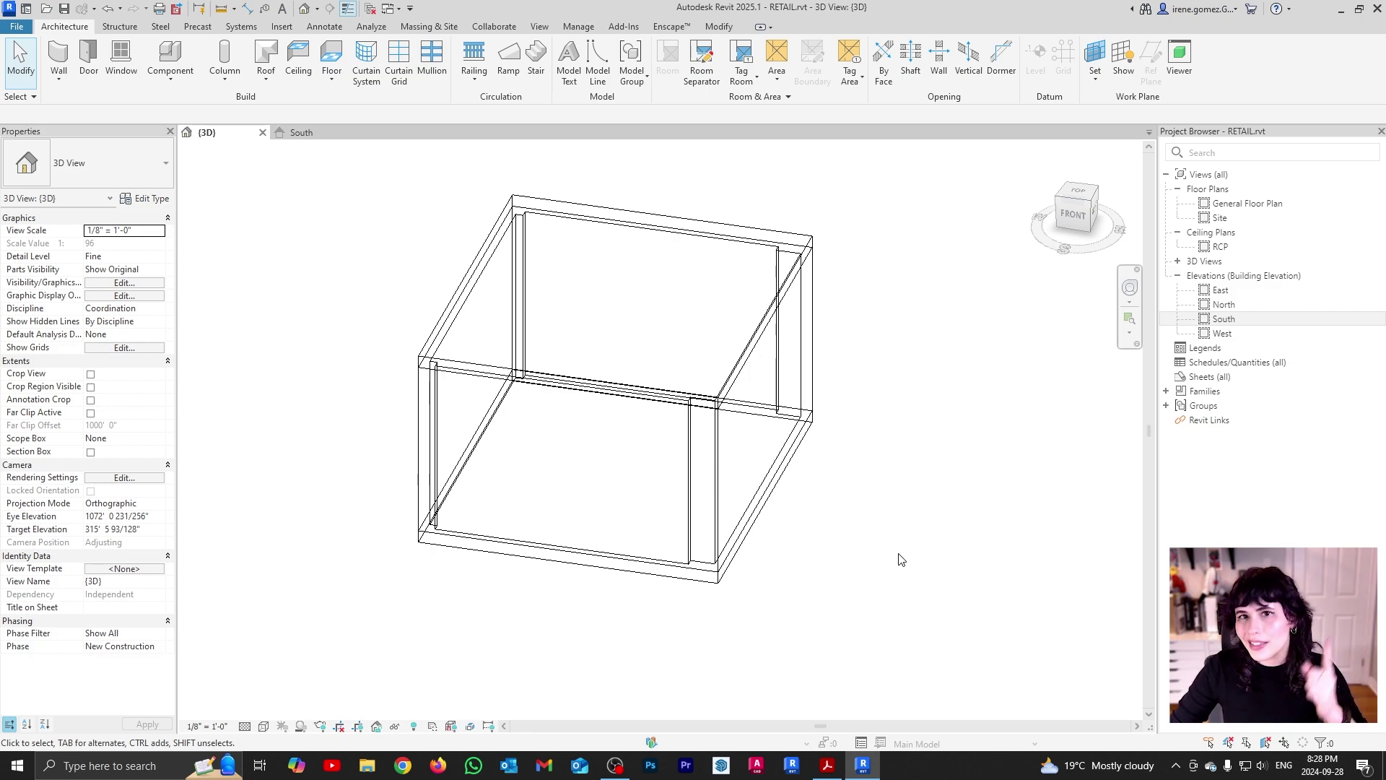
click(264, 725)
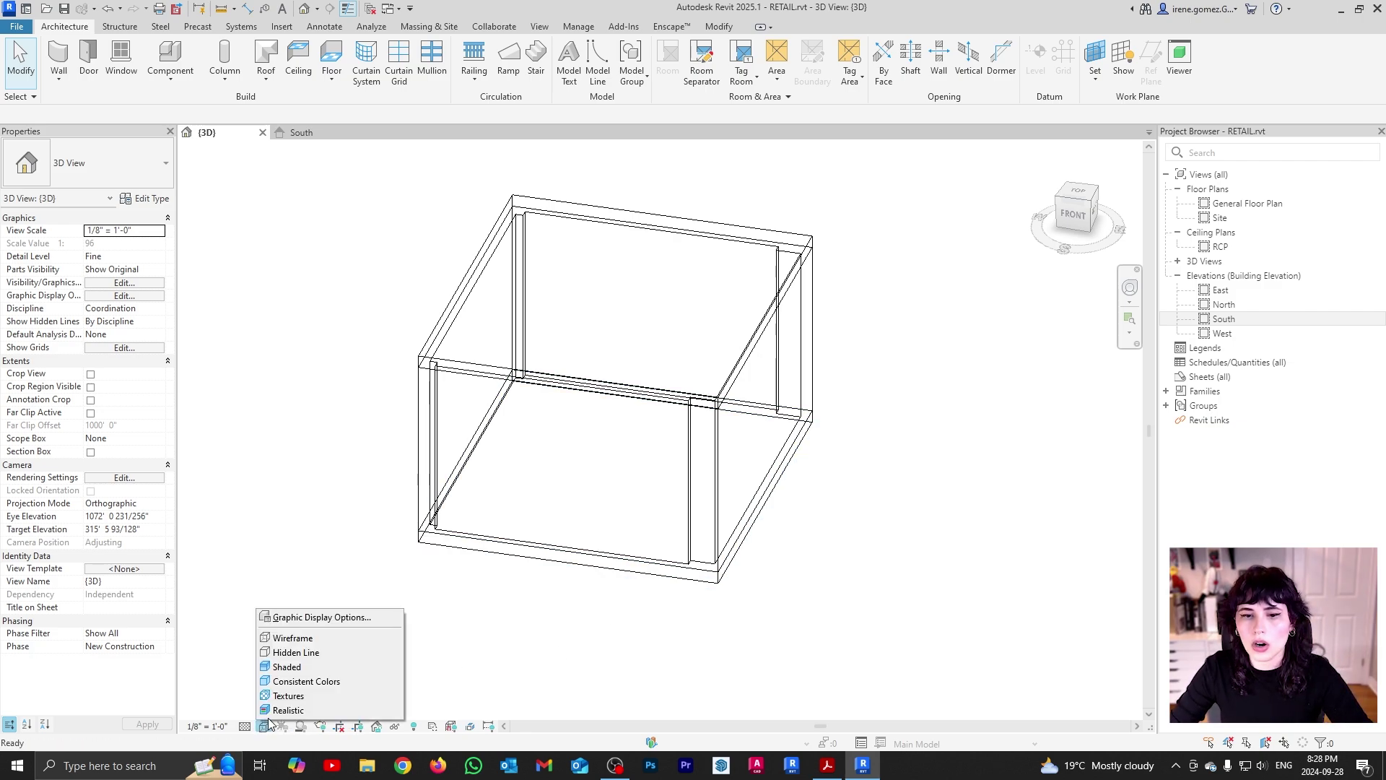
click(306, 654)
shift+middle_drag(965, 545, 925, 539)
click(315, 136)
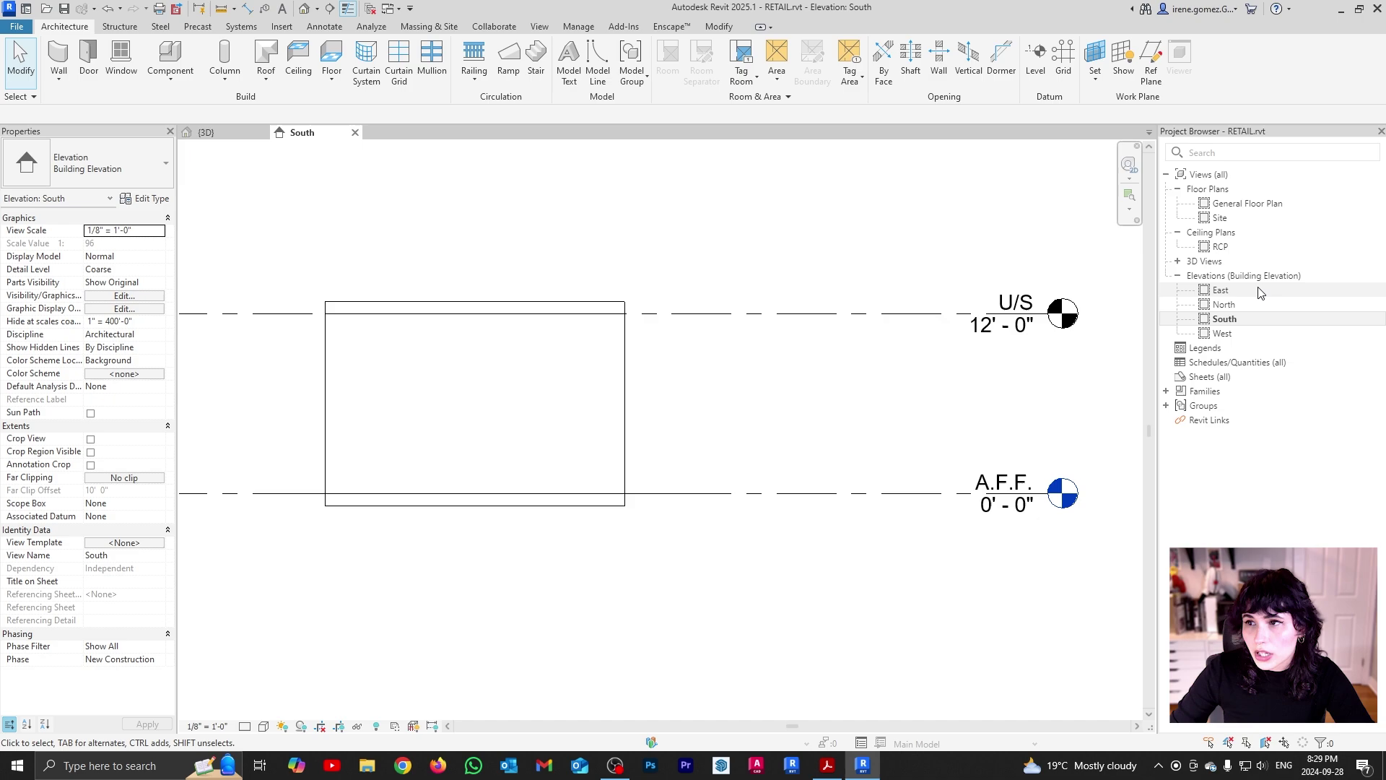
- In the General Floor Plan, draw a vertical section line from below to above the box
double_click(1247, 204)
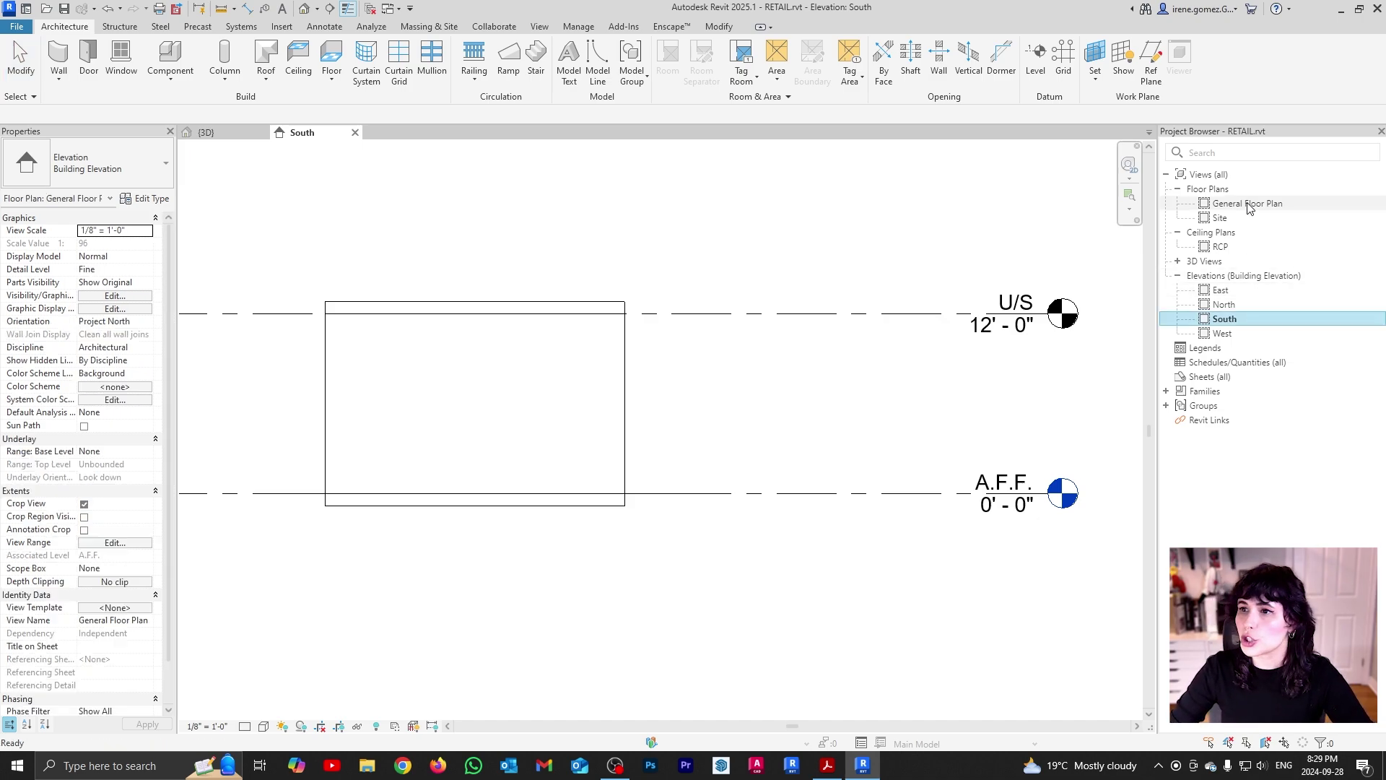
scroll(670, 217, up, 5)
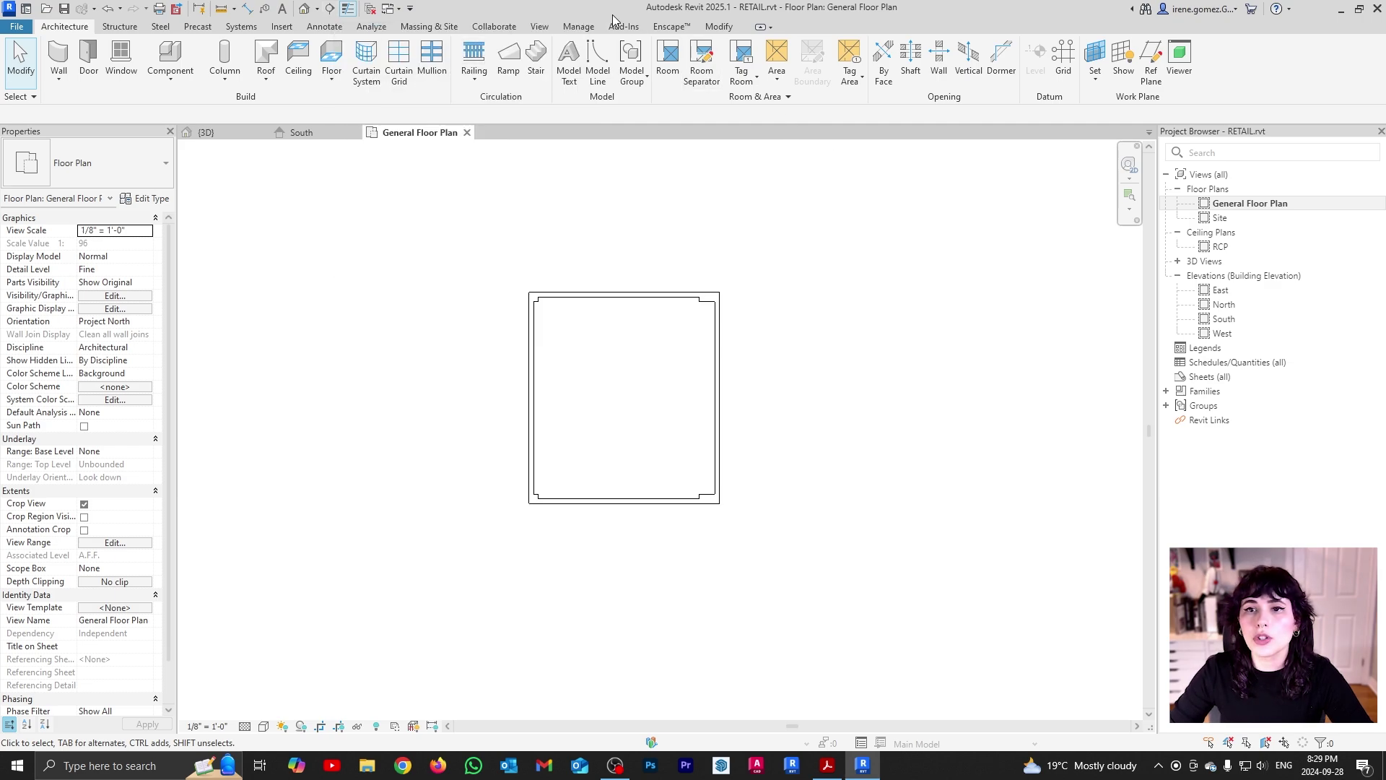
click(541, 27)
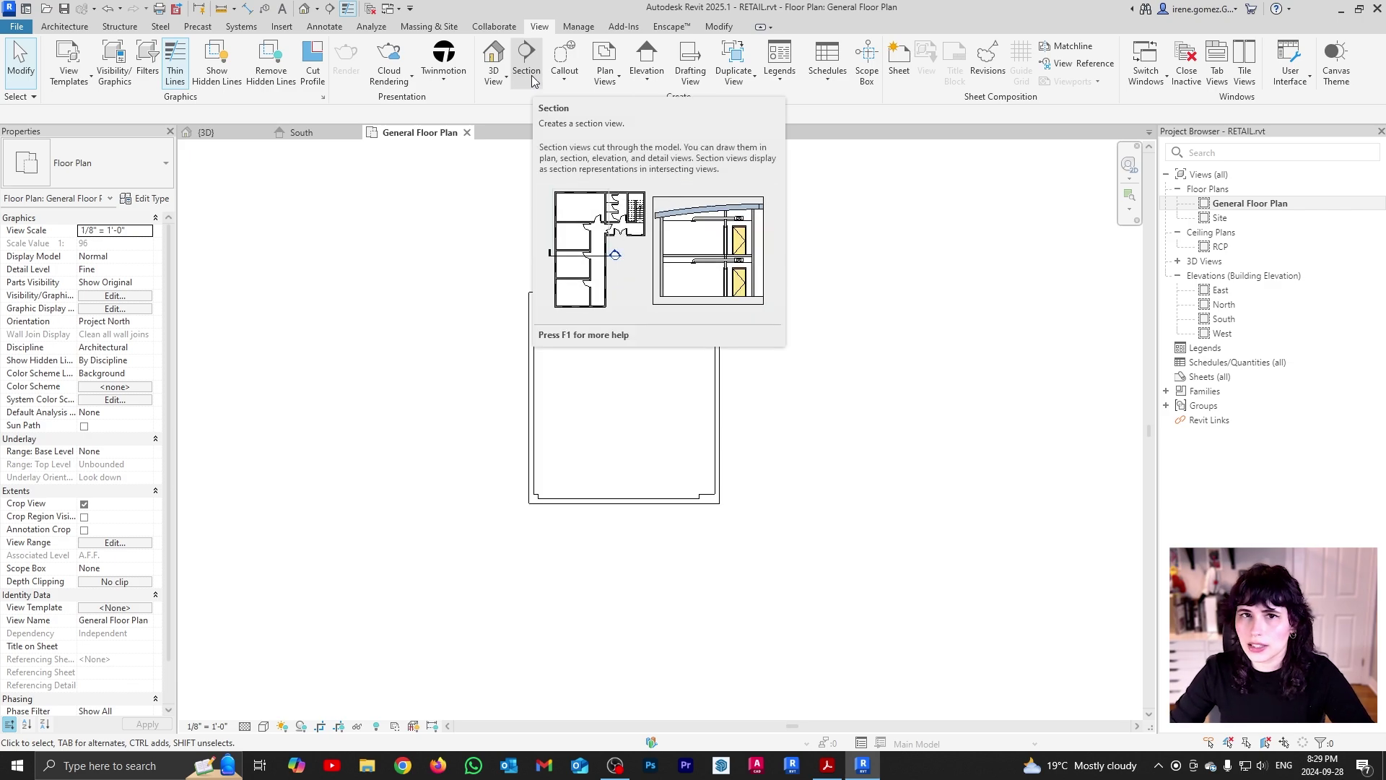
click(330, 9)
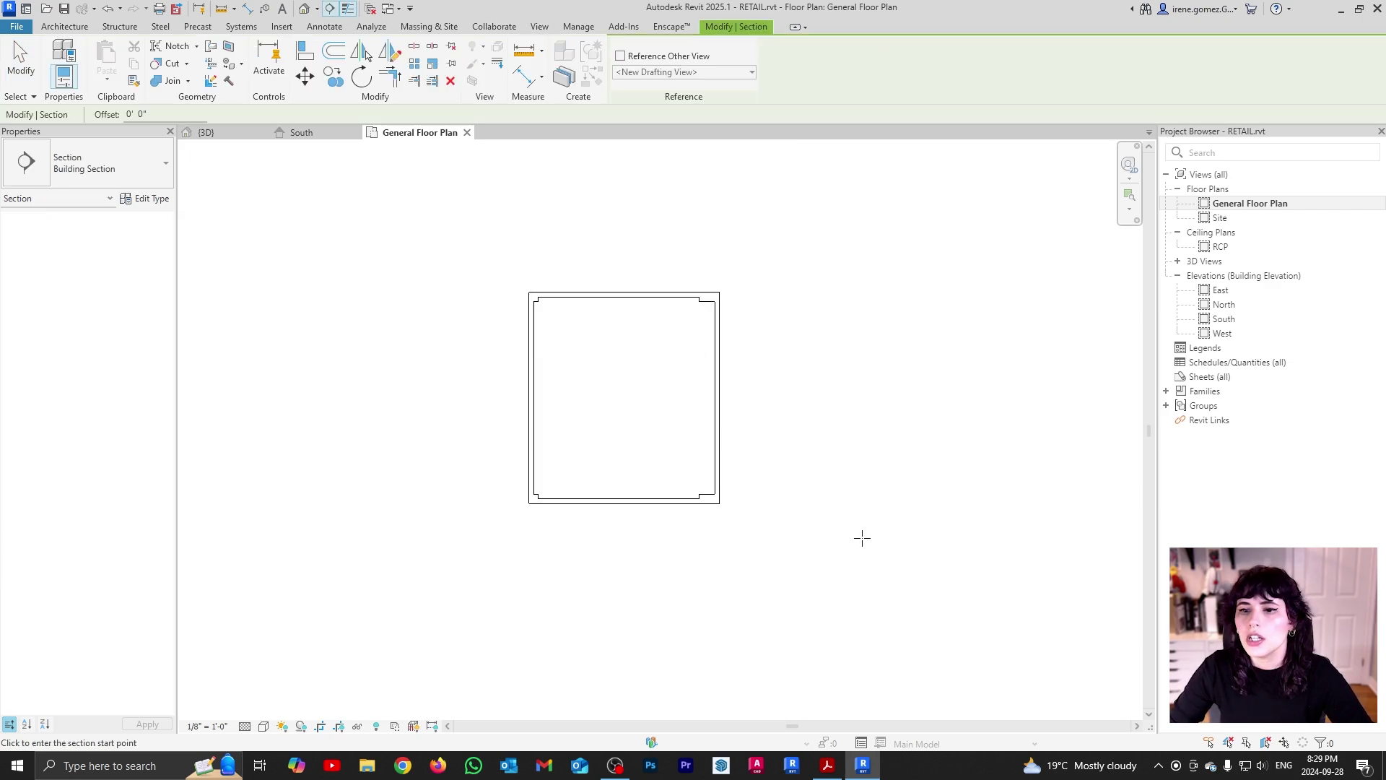
click(706, 524)
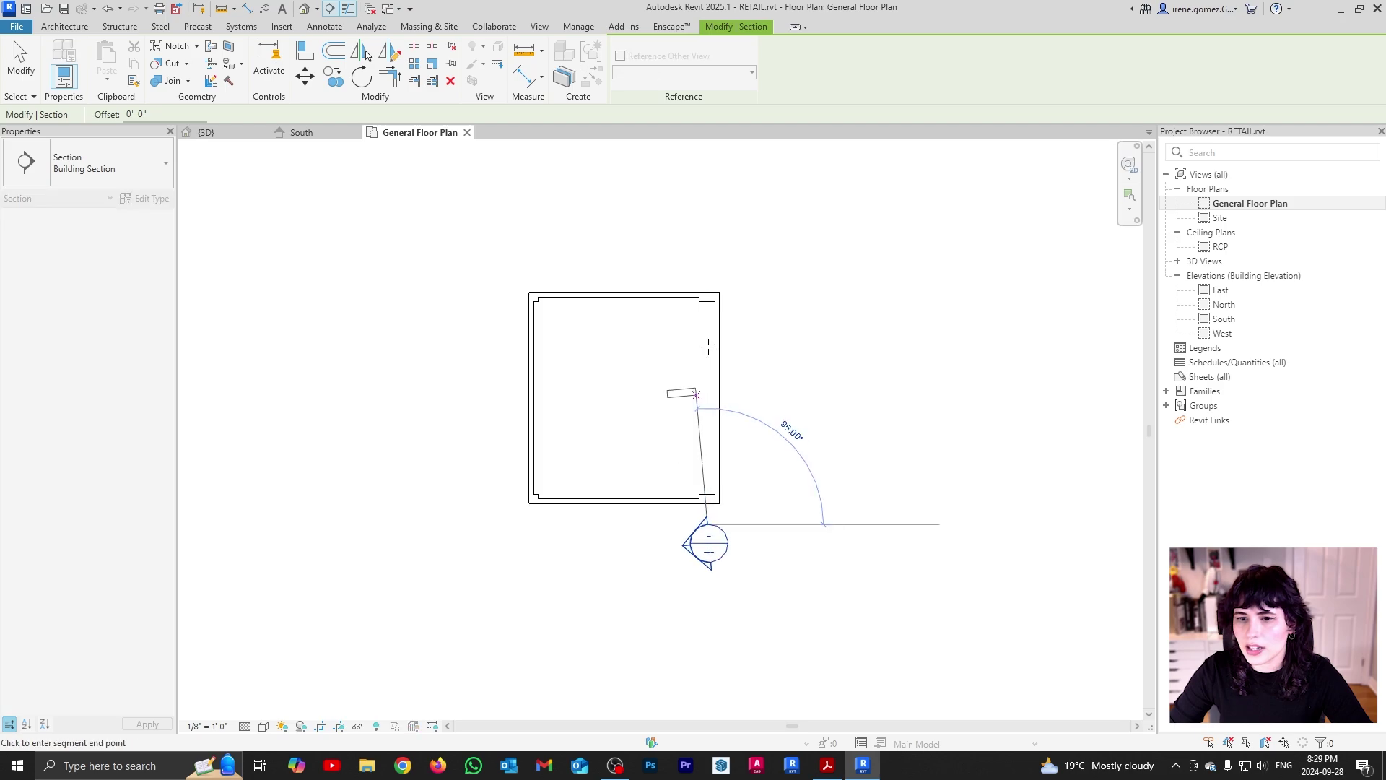
click(708, 254)
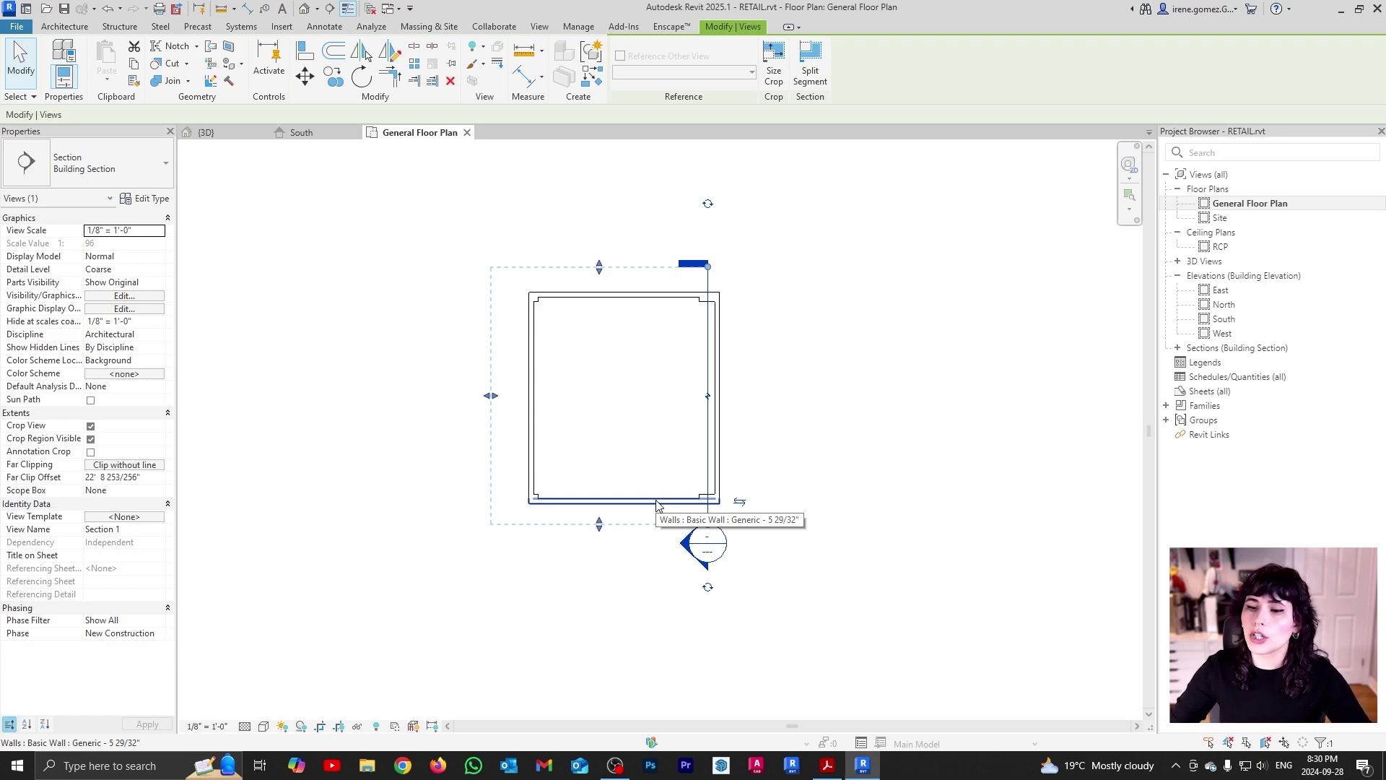
- Flip the section direction and back, then expand Sections to reveal Section 1
click(740, 506)
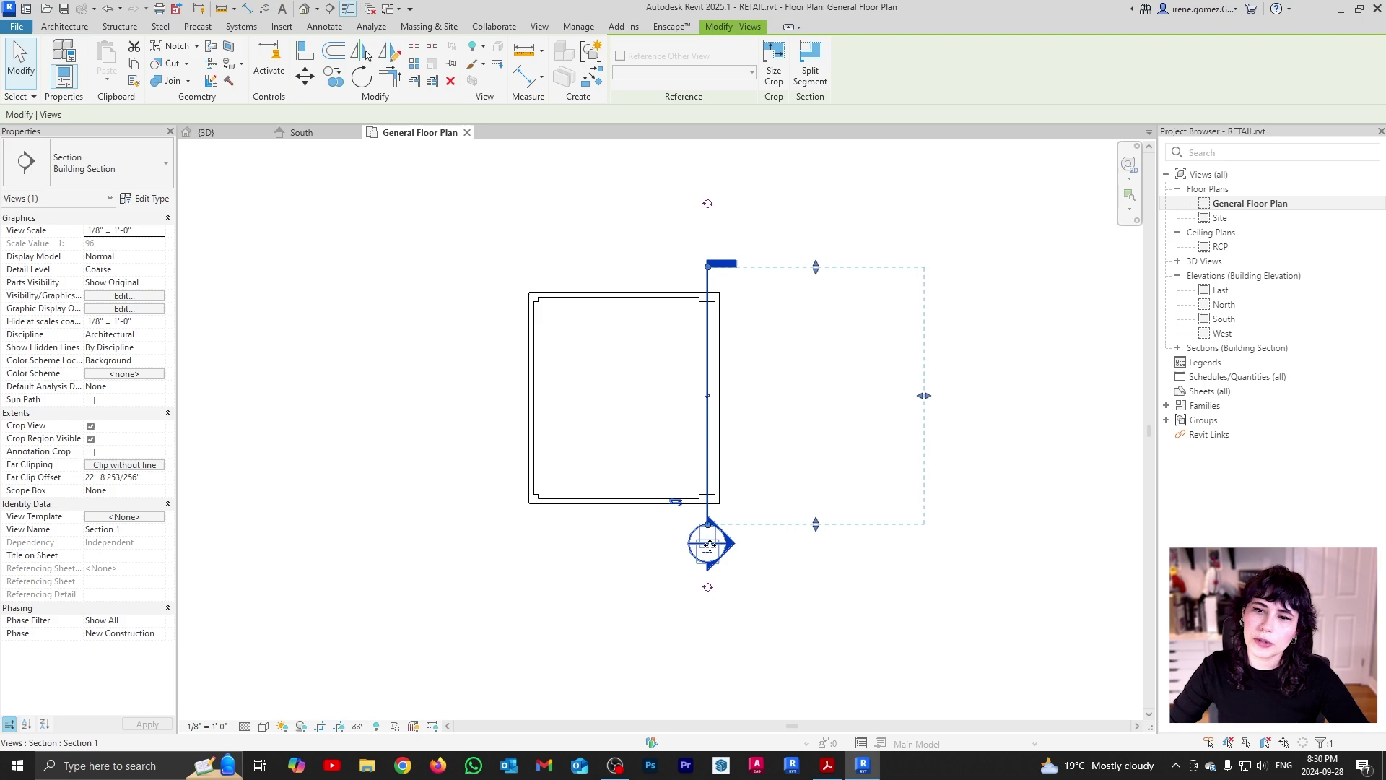
click(677, 507)
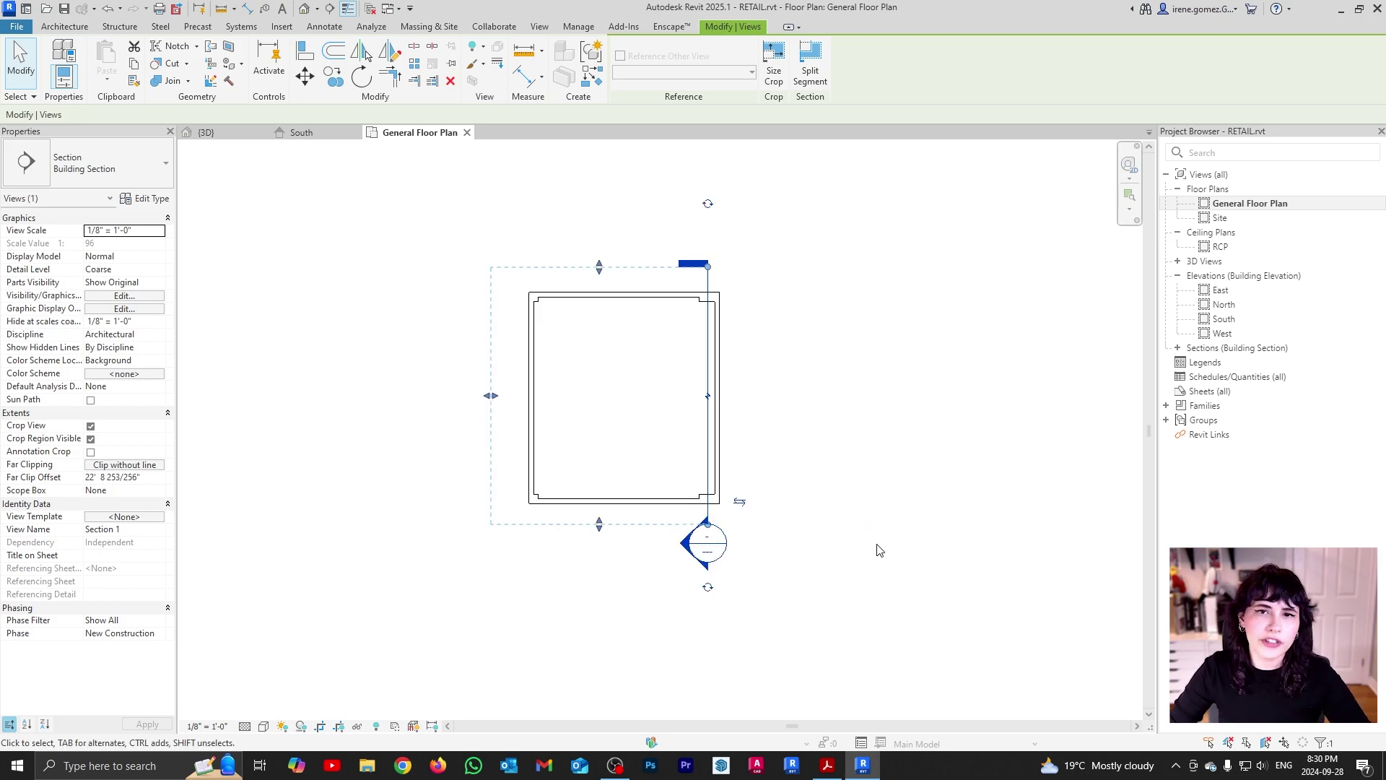
click(879, 550)
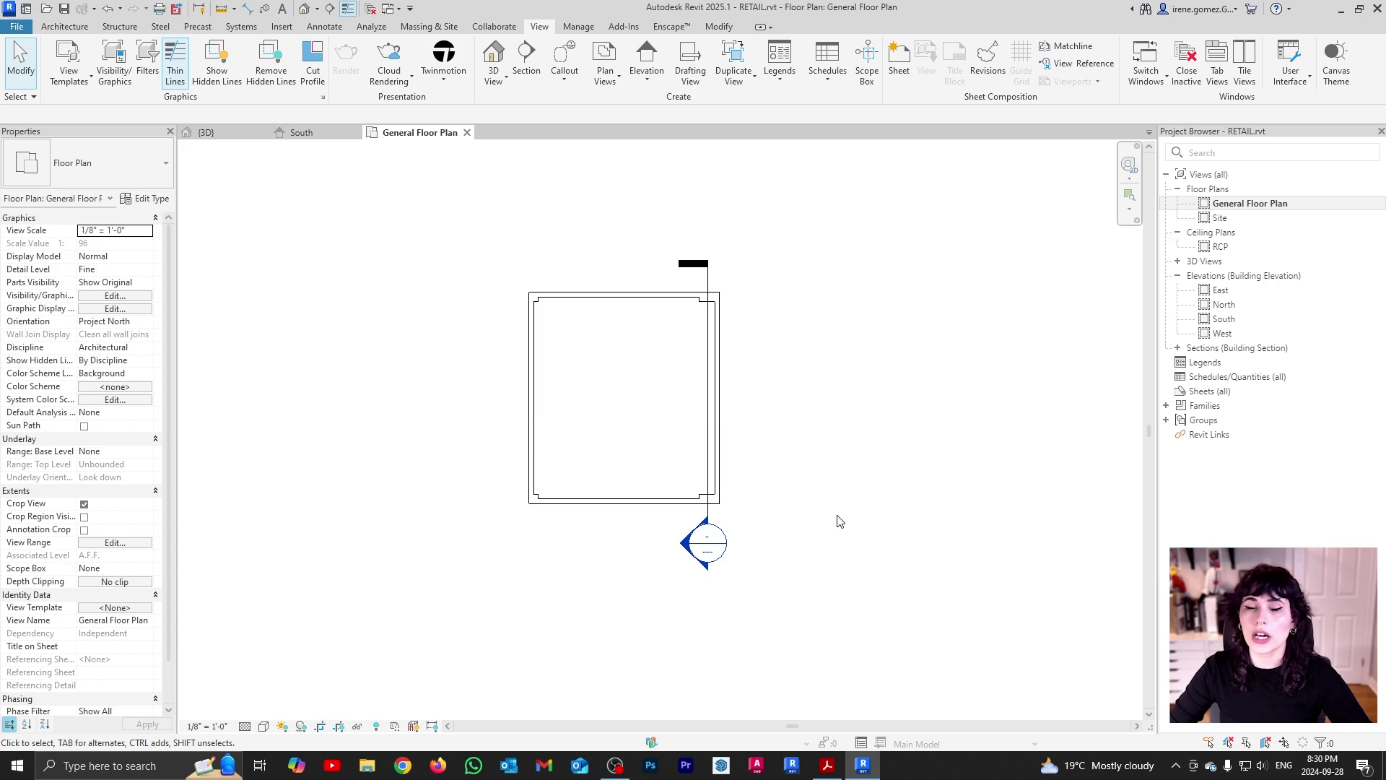
click(1188, 348)
click(1178, 348)
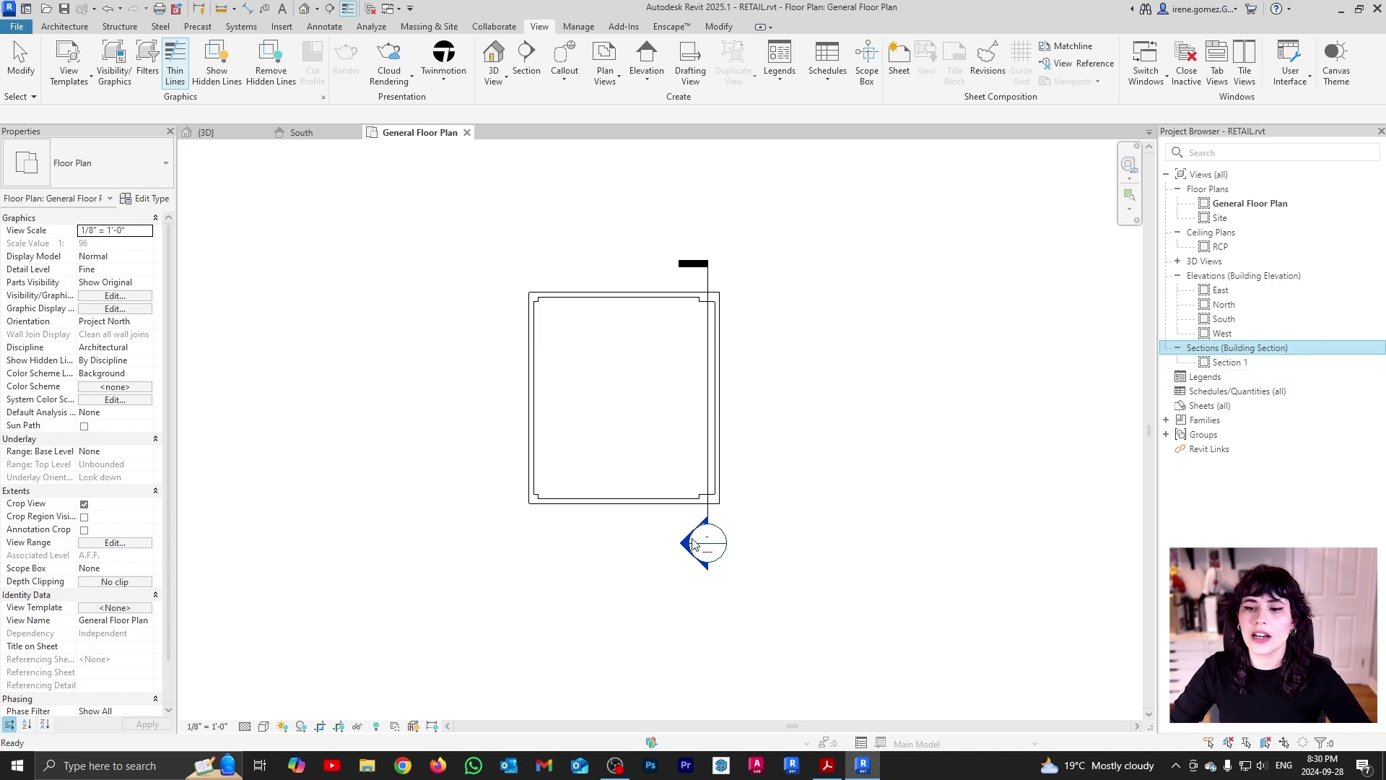
click(671, 571)
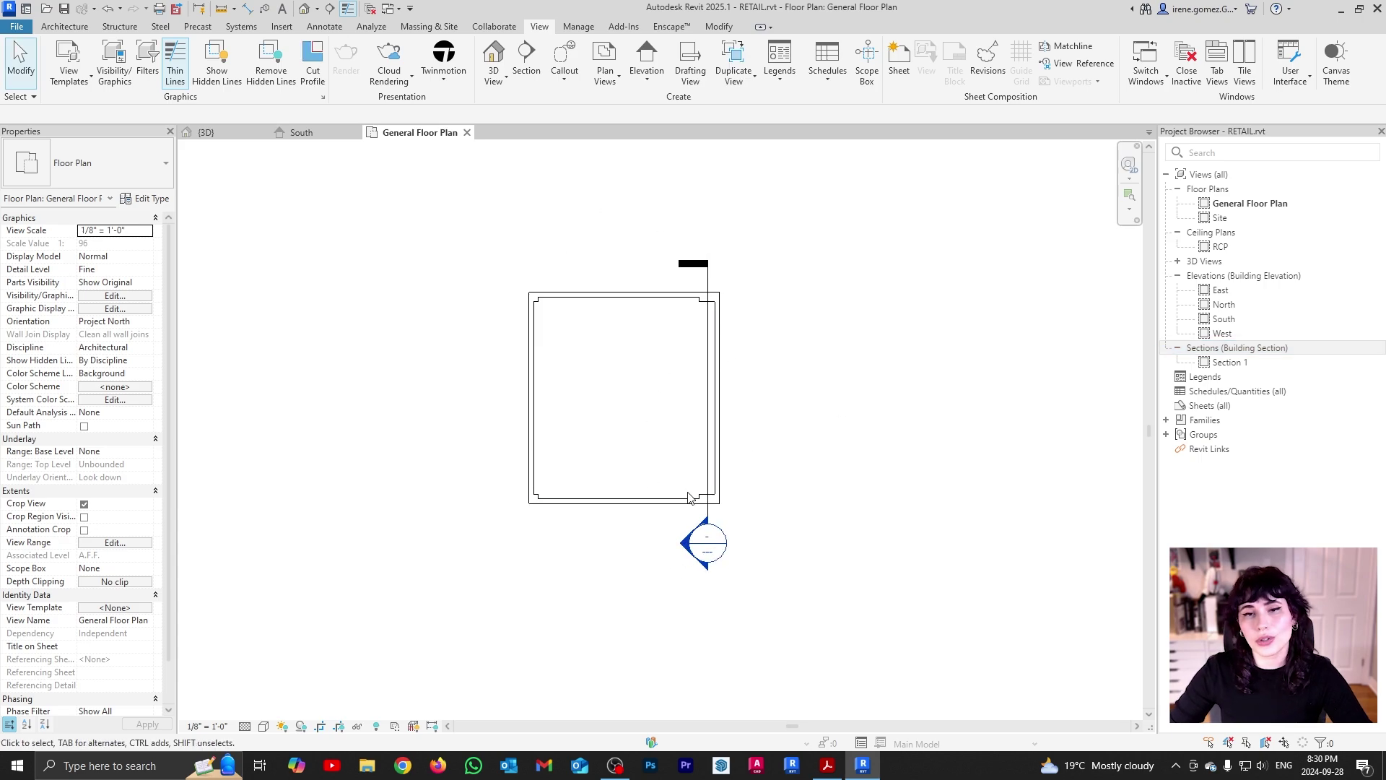
- Open Section 1 and zoom out to inspect the box cut at 12', then return to General Floor Plan
double_click(686, 543)
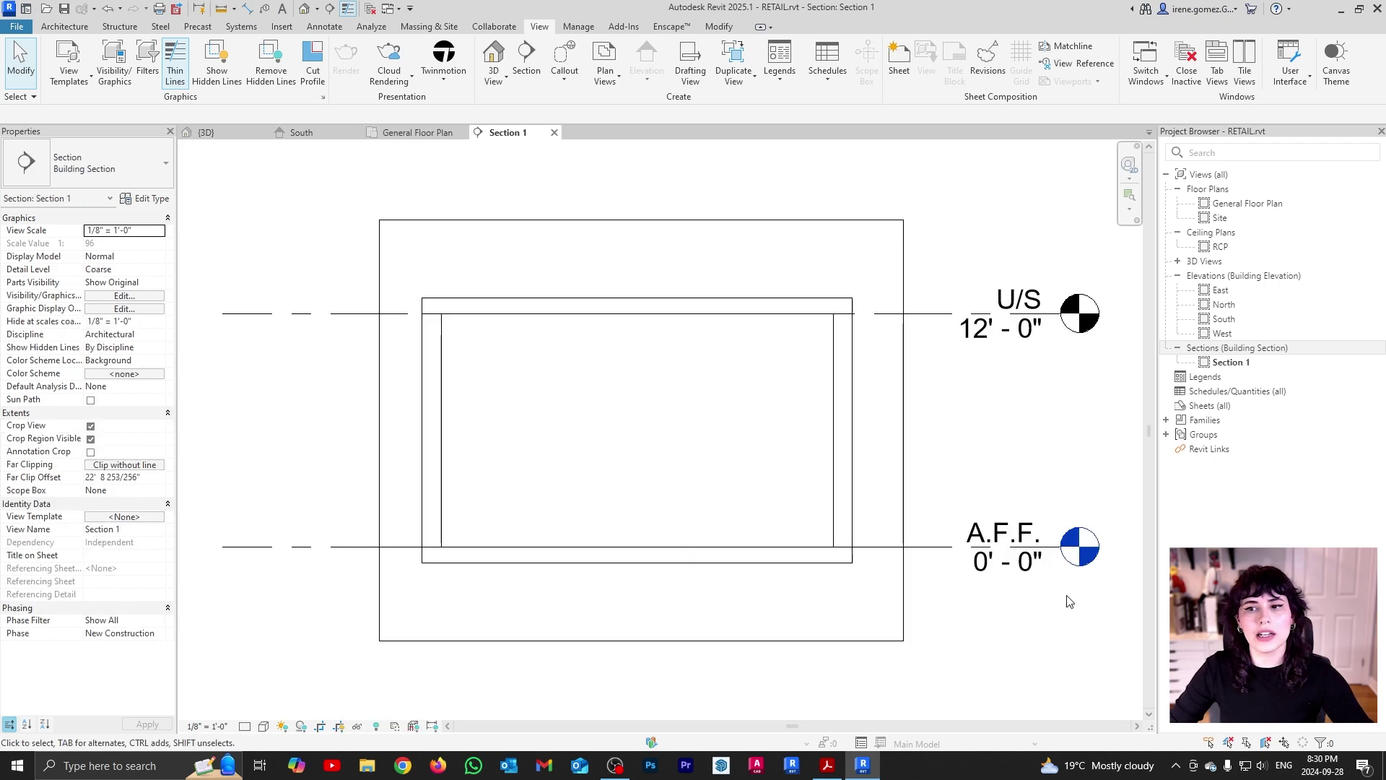
scroll(642, 514, down, 2)
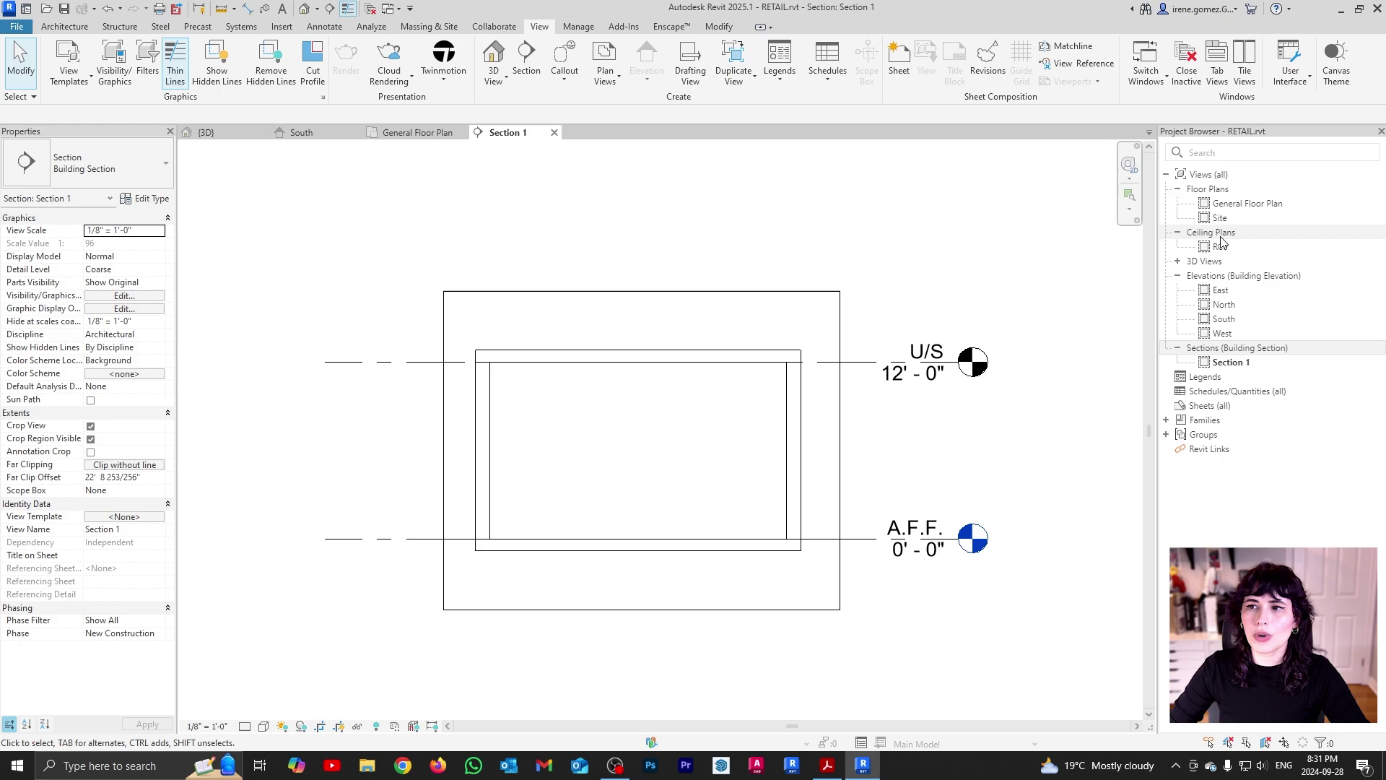
click(419, 135)
scroll(770, 345, up, 2)
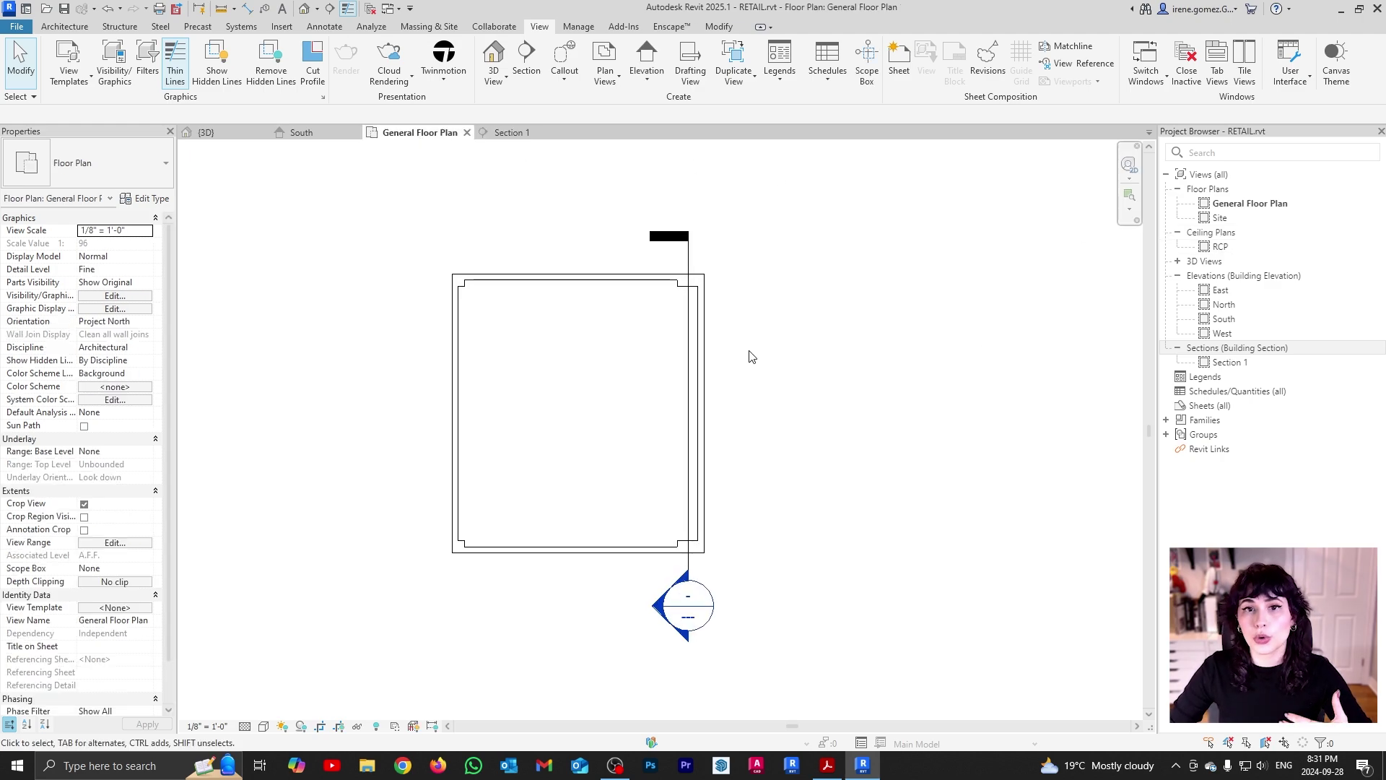
- Start the Ceiling tool with the Compound Ceiling 2' x 4' ACT System type
click(81, 27)
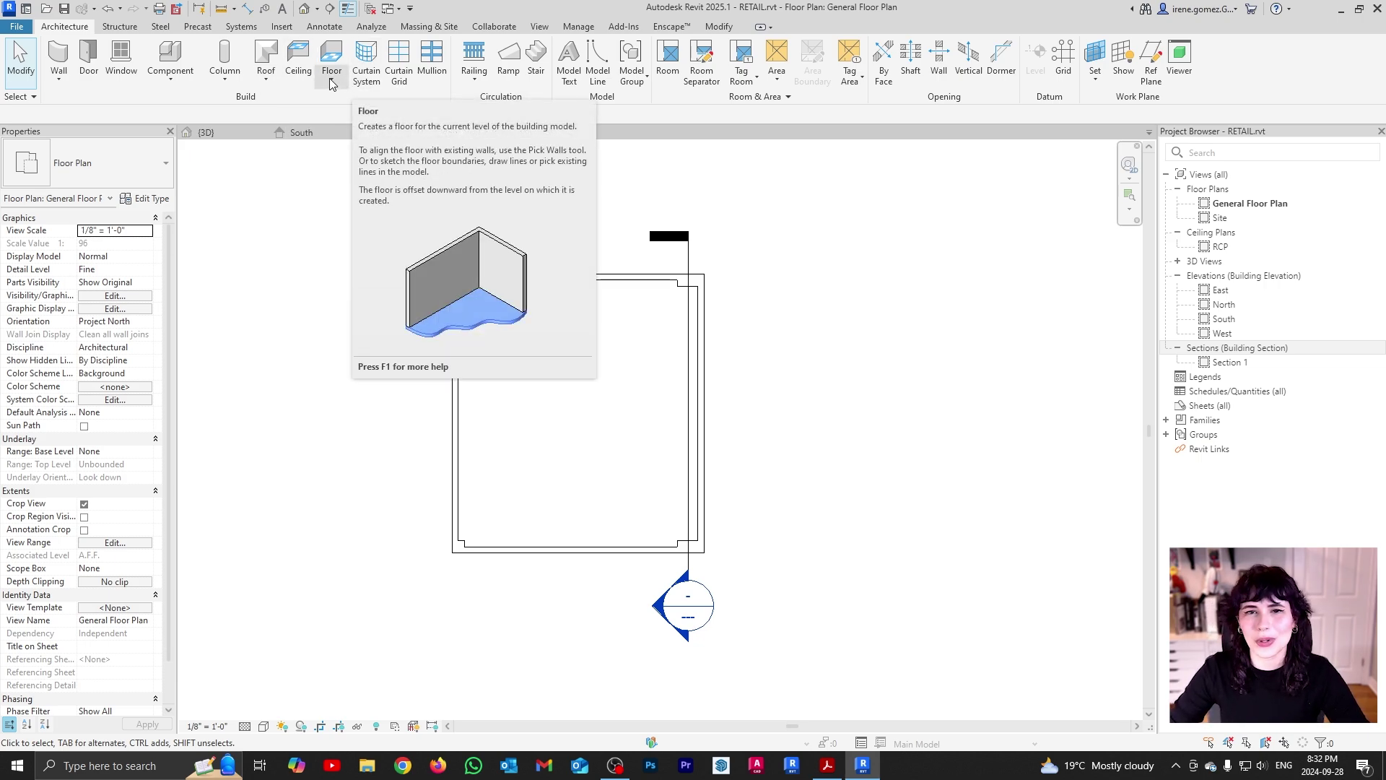
click(299, 65)
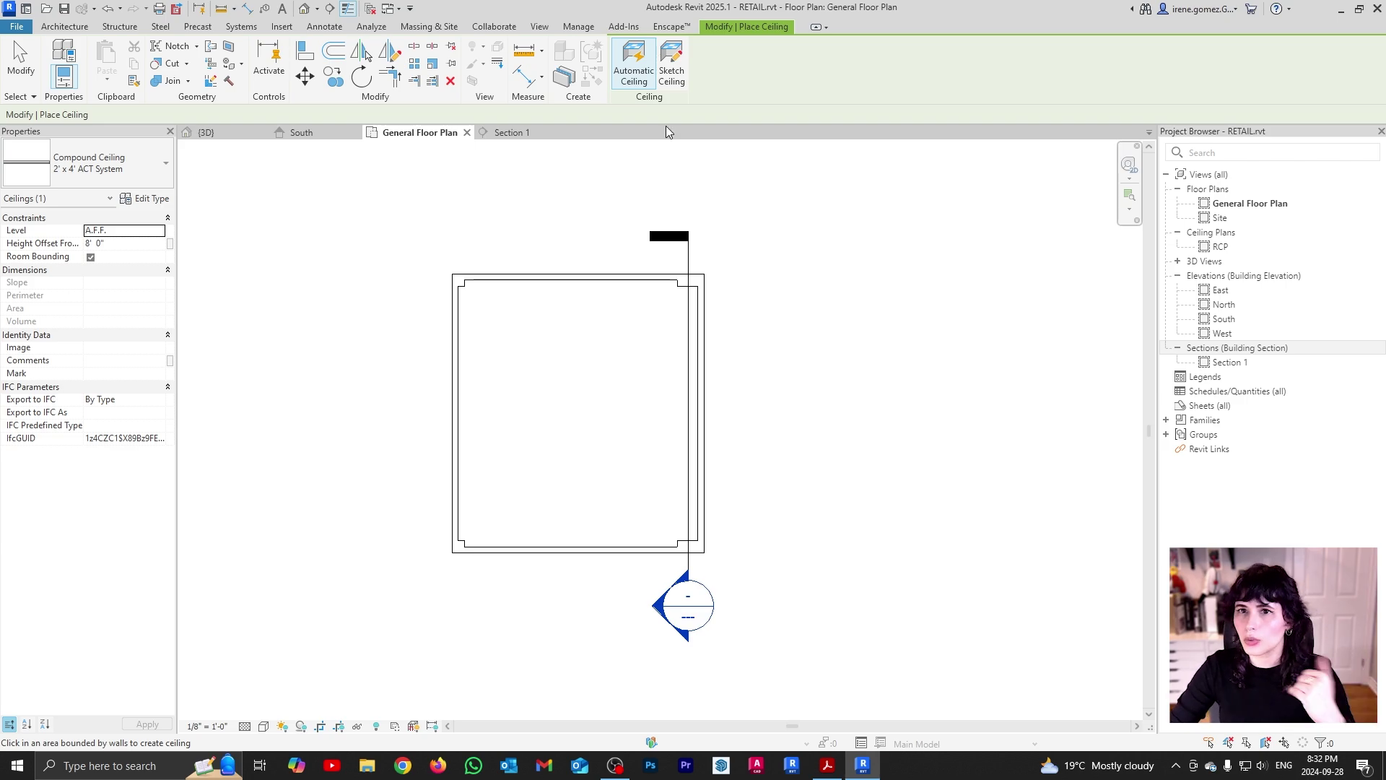
- Create the 2' x 4' ACT ceiling from the room's walls, covering 402.71 SF at 8' 0"
click(671, 69)
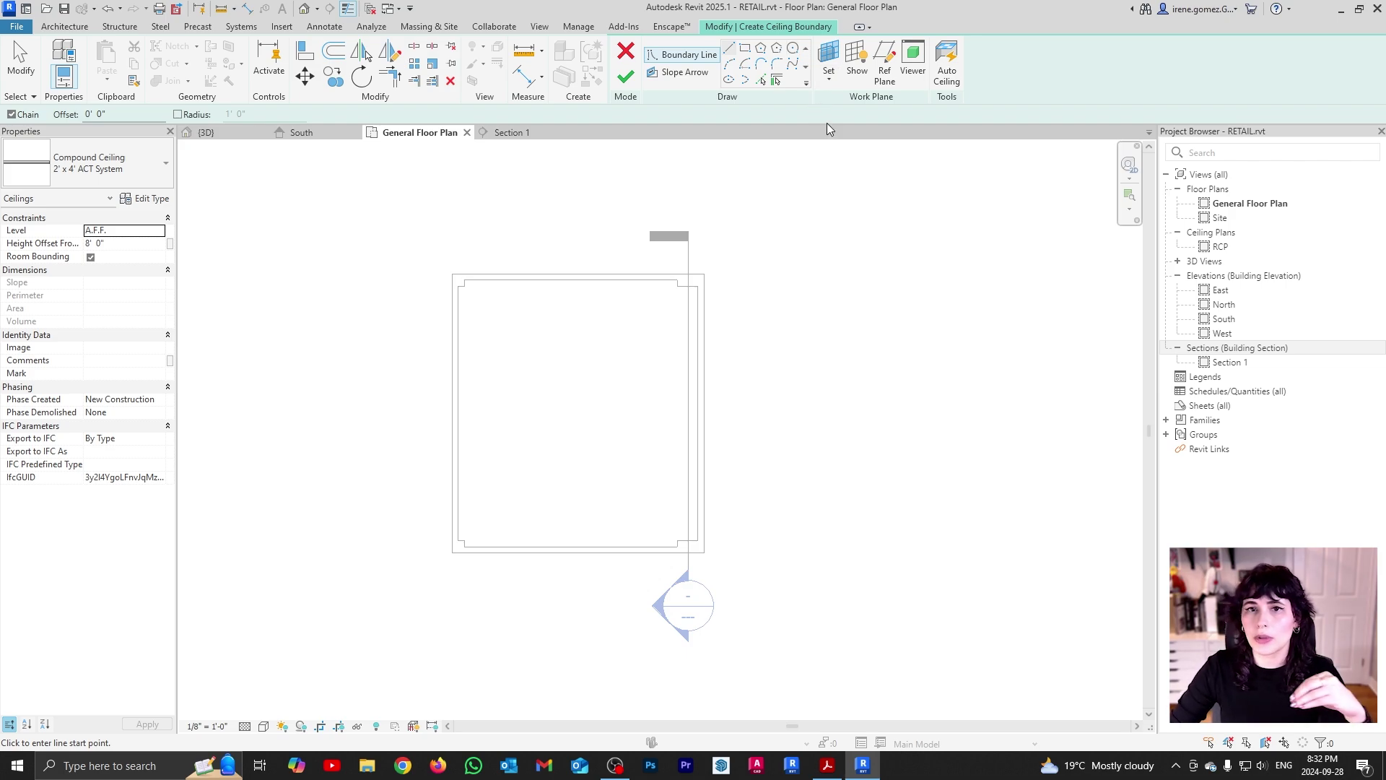
key(Escape)
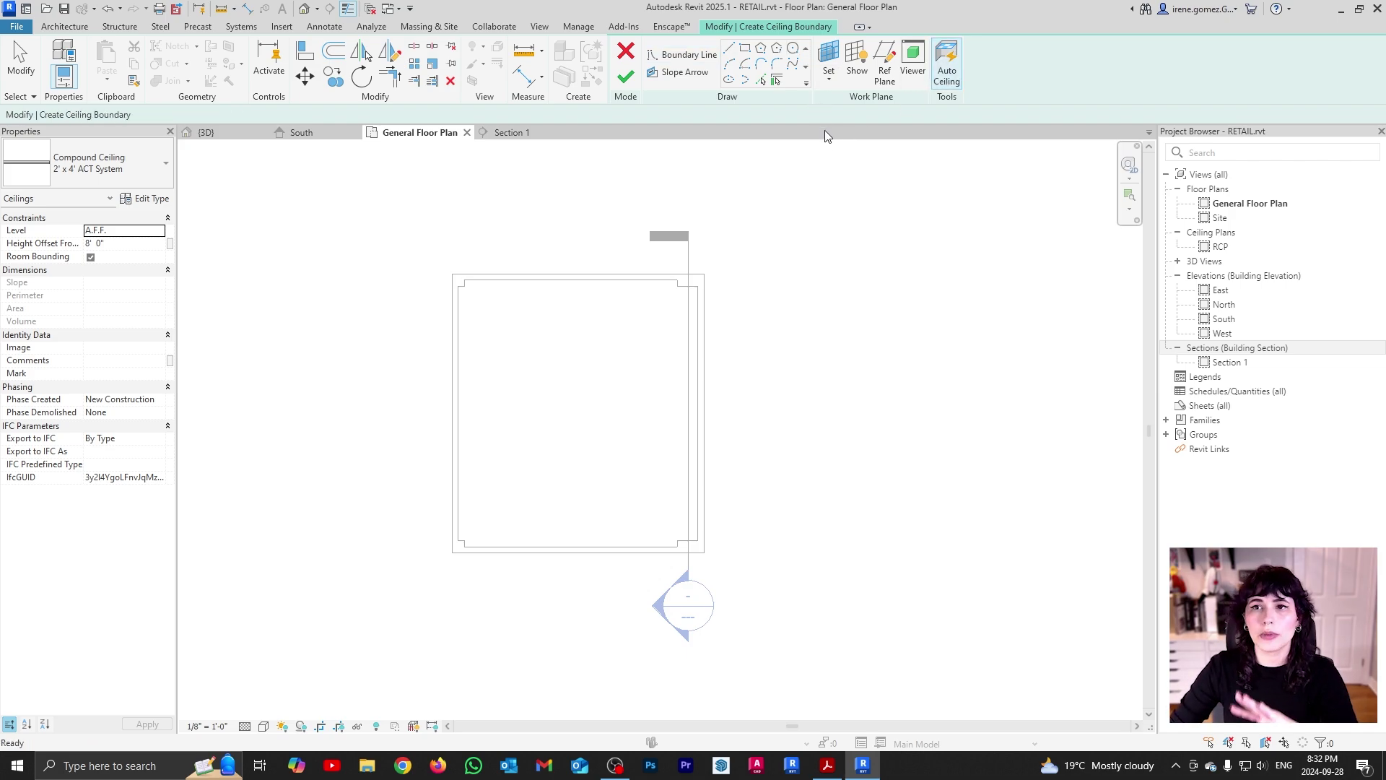
click(946, 66)
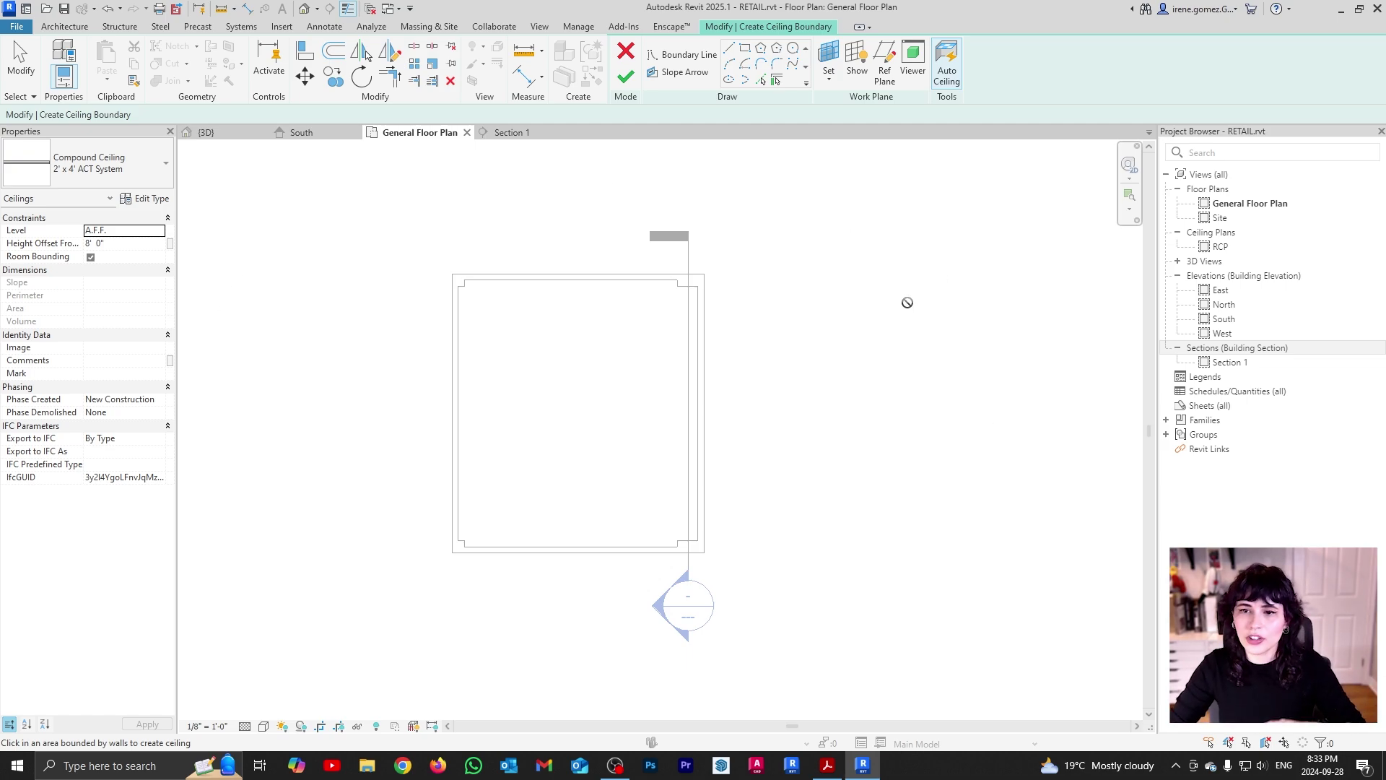
click(601, 392)
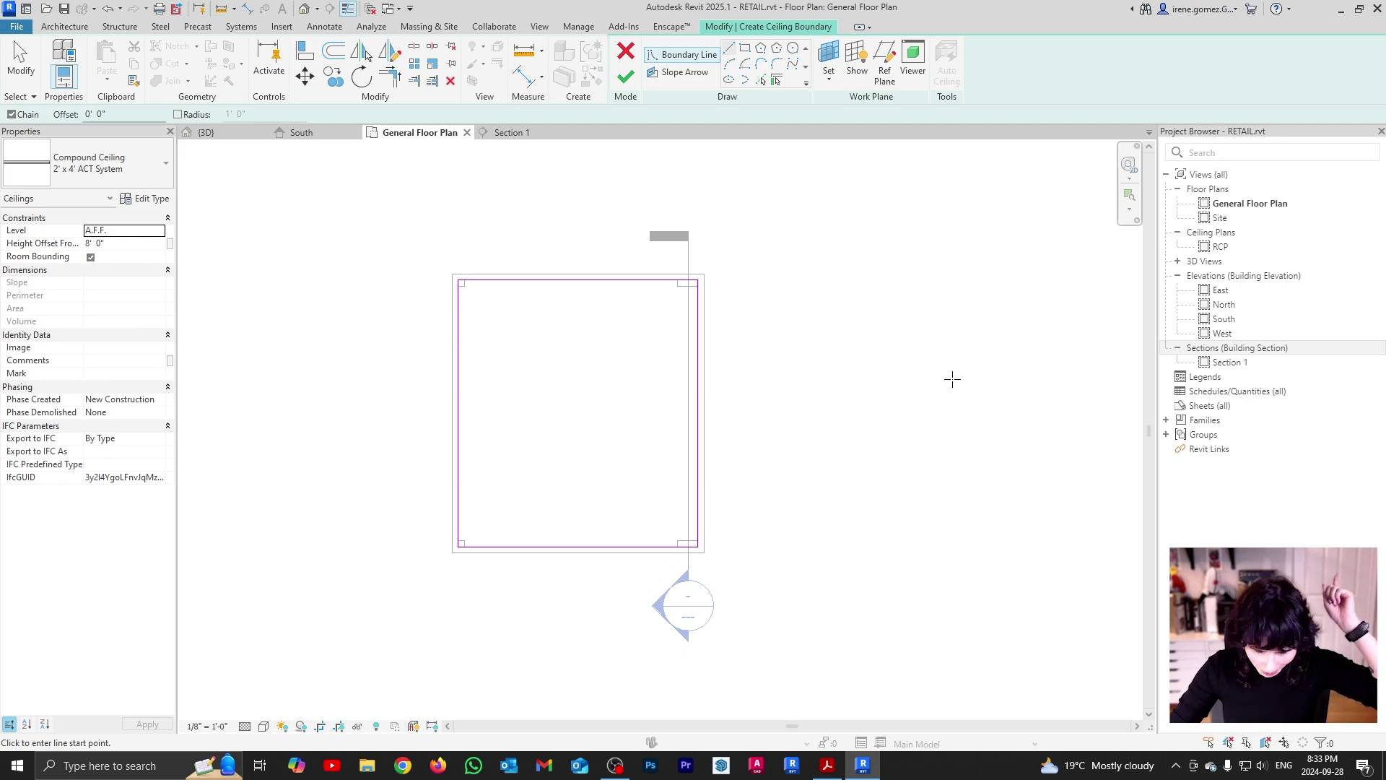
click(626, 85)
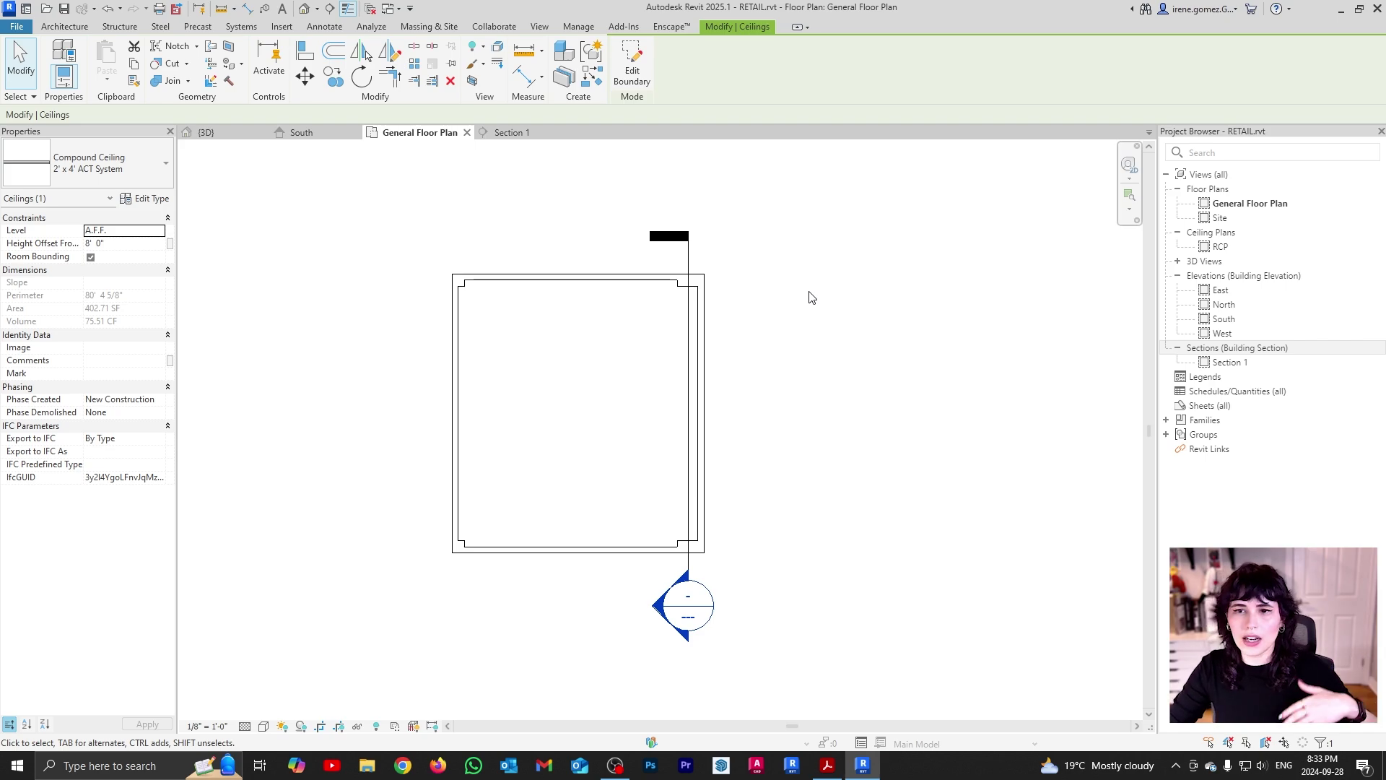
key(ctrl+z)
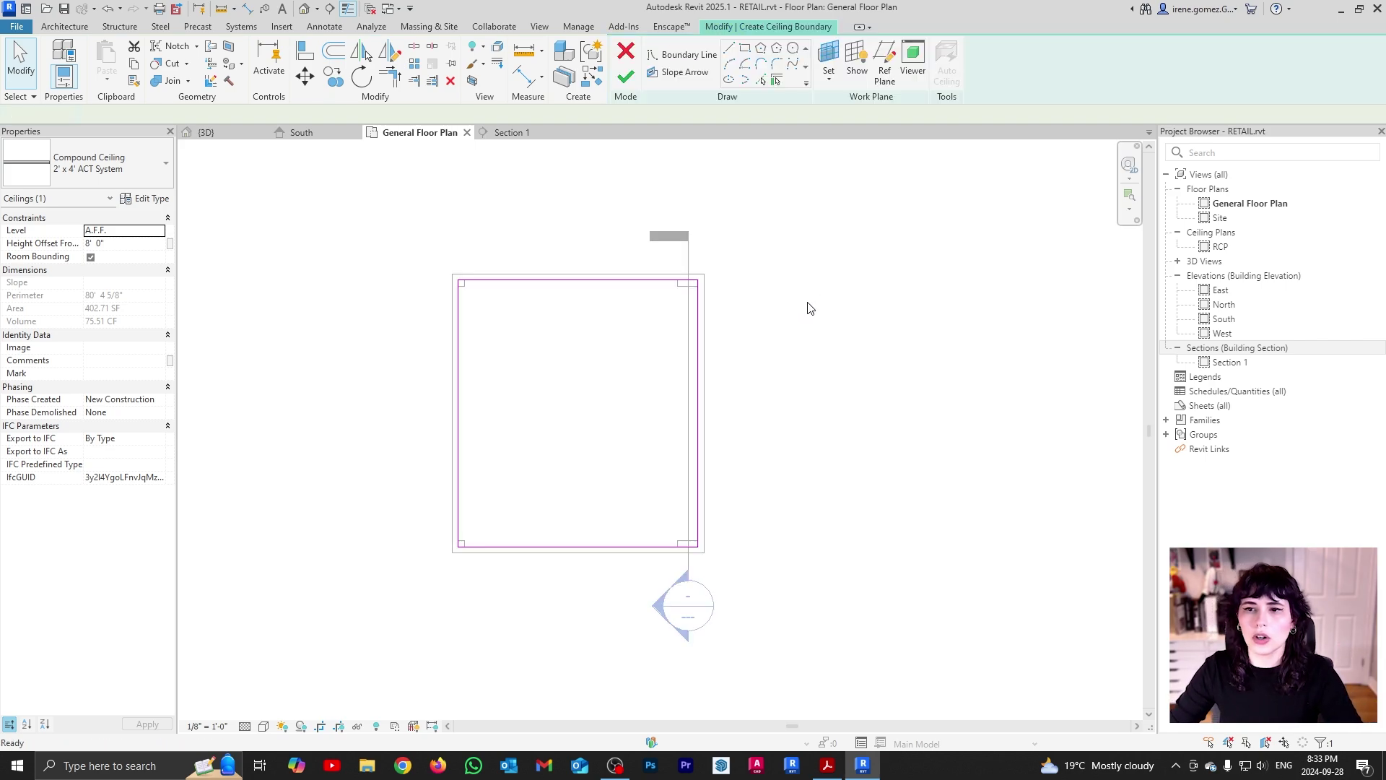
scroll(802, 303, down, 2)
scroll(693, 409, up, 3)
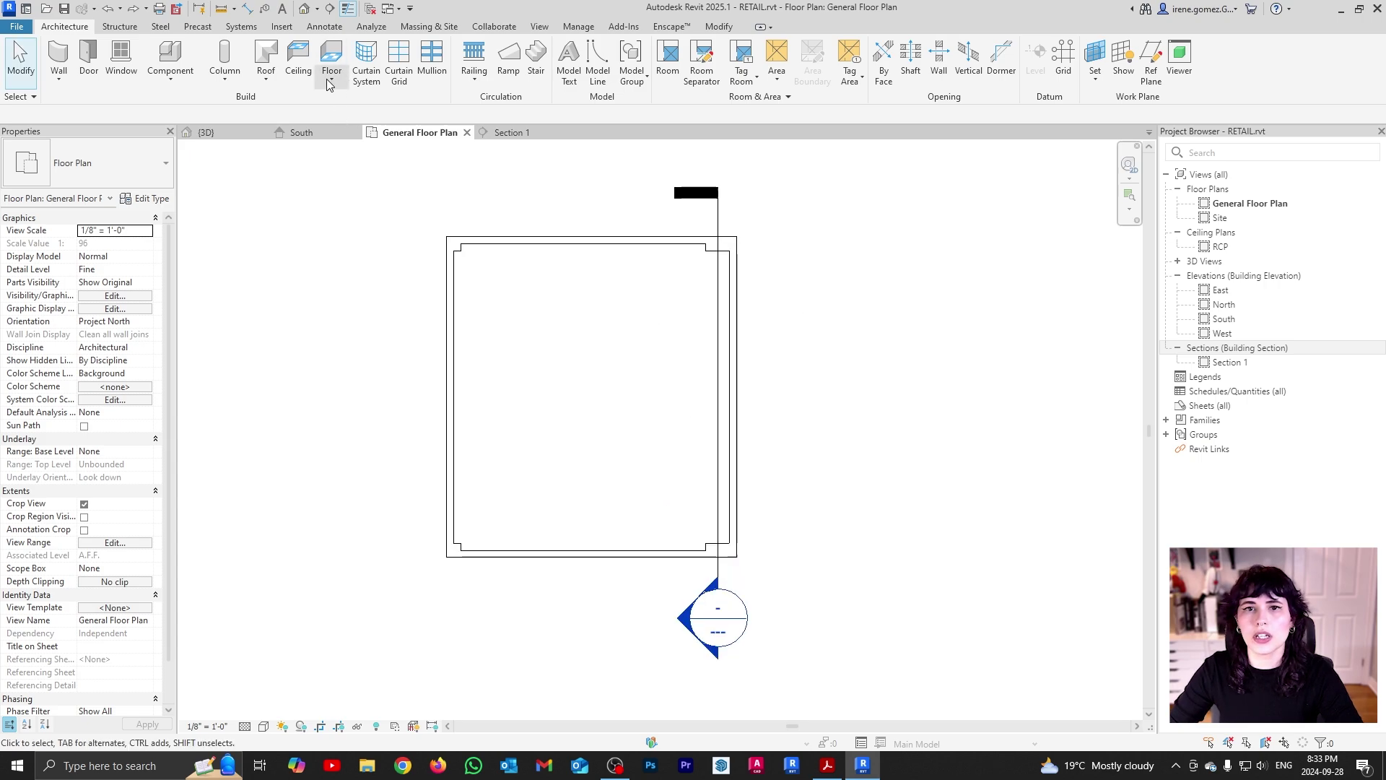
- Place another automatic ceiling inside the room, triggering the not-visible-in-plan warning
click(292, 81)
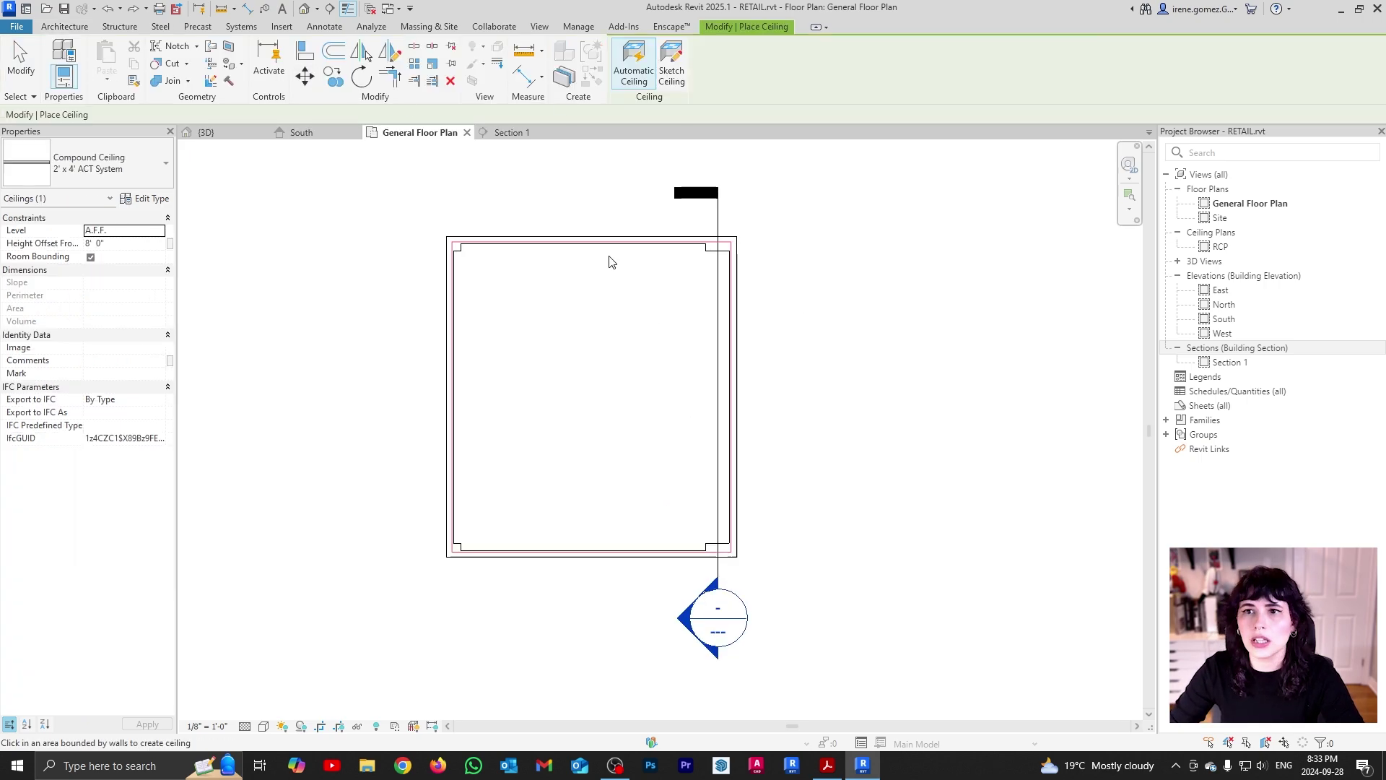
click(586, 403)
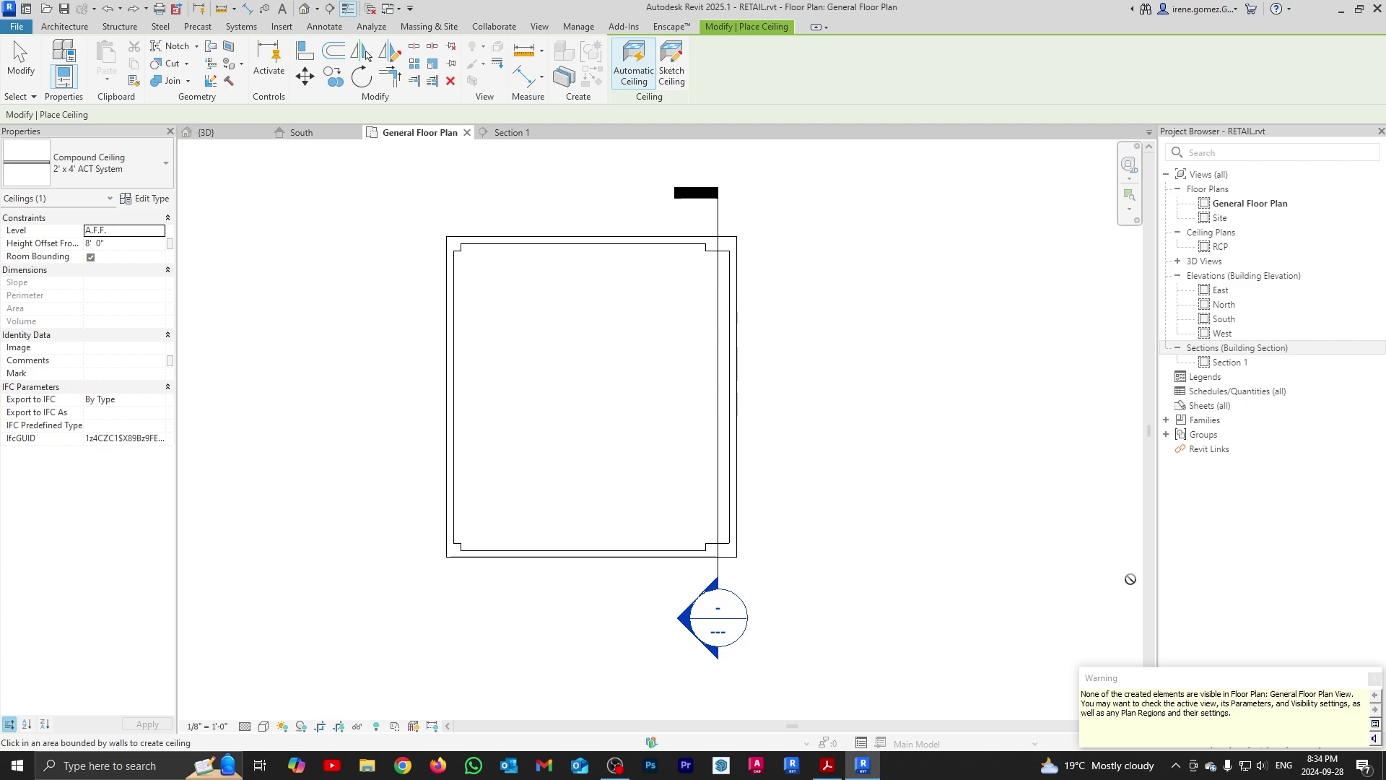
key(Escape)
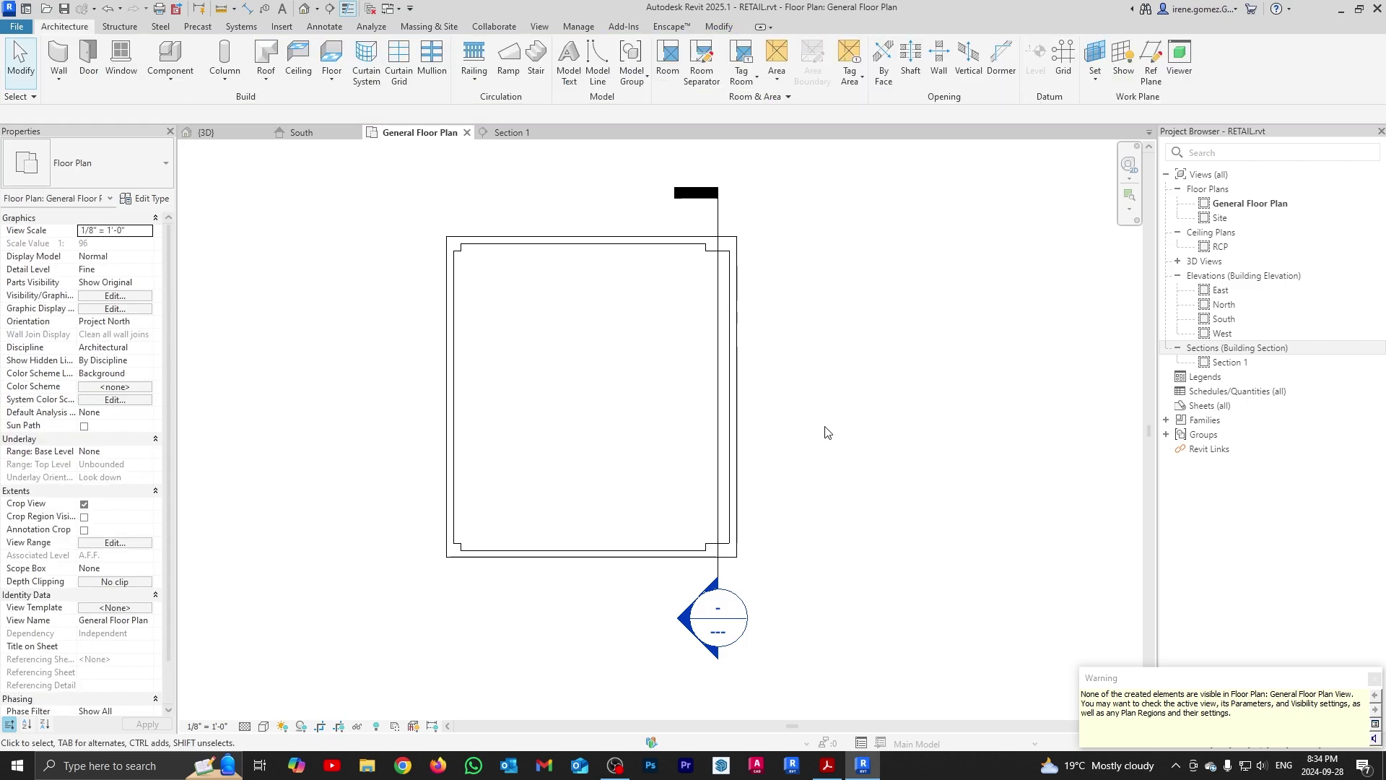
scroll(808, 415, down, 2)
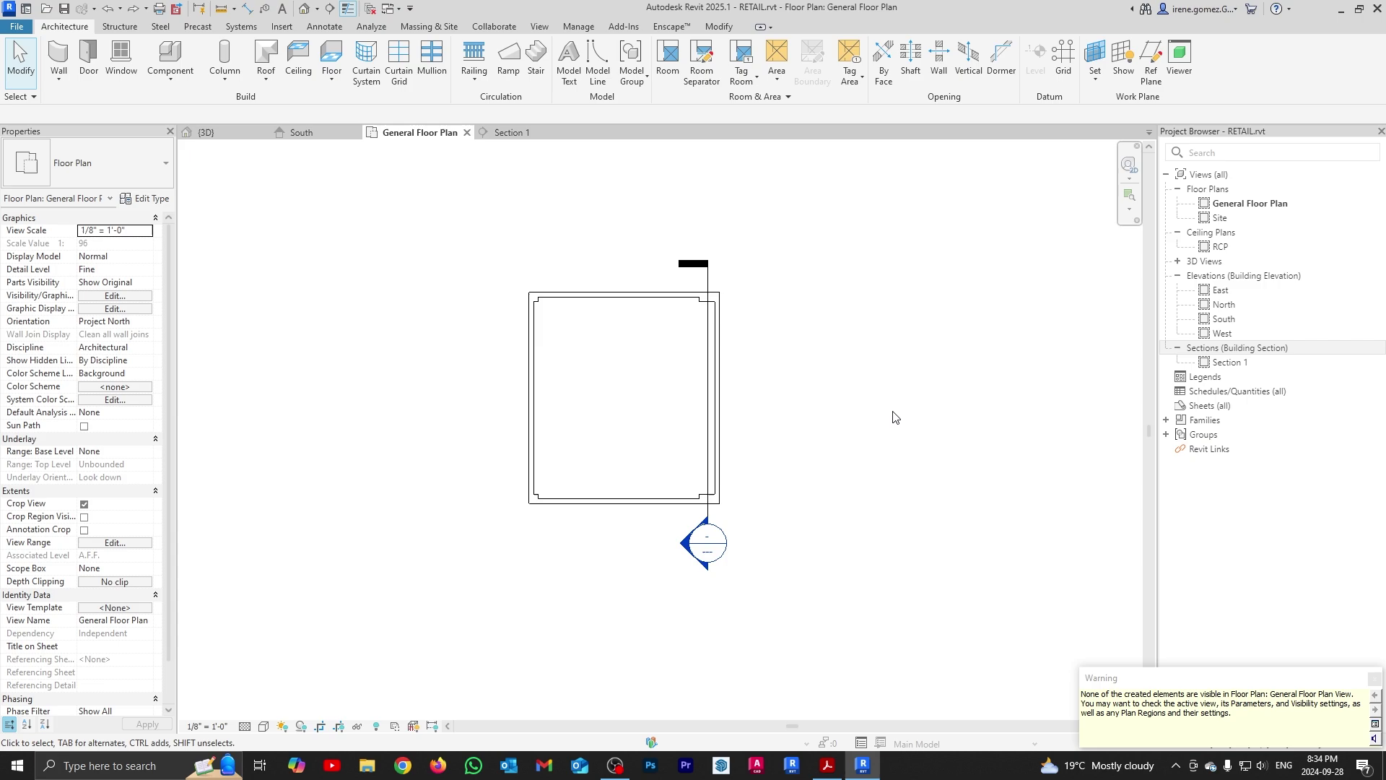
- Dismiss the warning and review the plan's view range (top 7' 6", cut 4' 0", bottom 0' 0") unchanged
click(1374, 679)
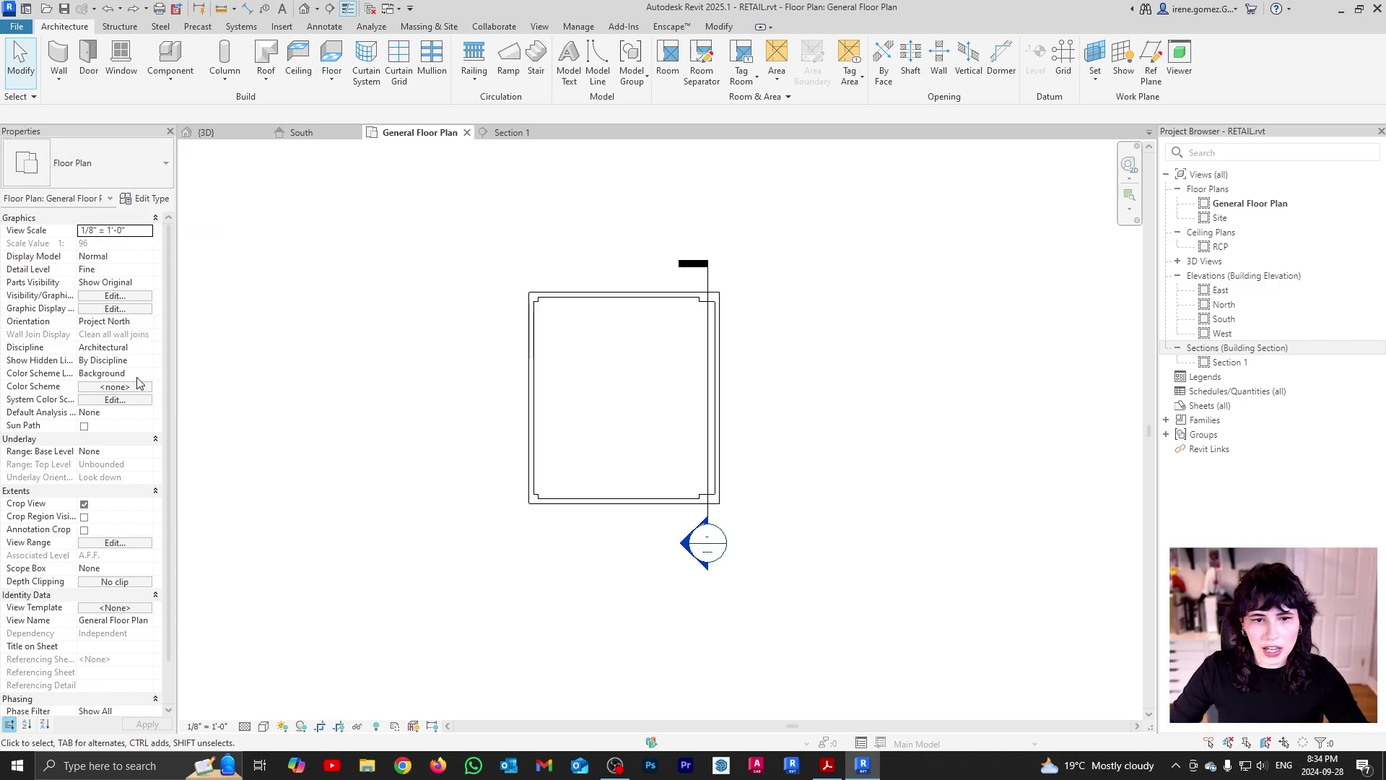
scroll(141, 404, down, 1)
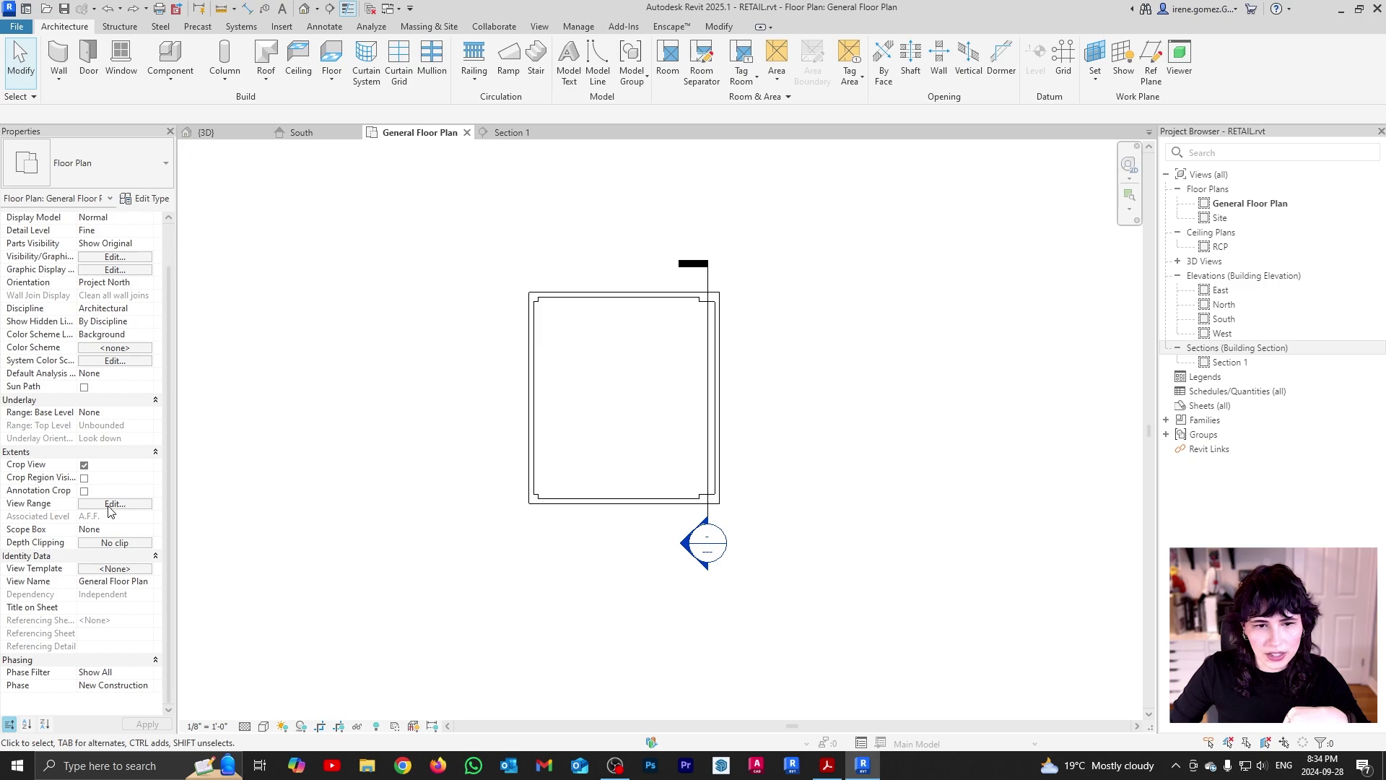
click(114, 504)
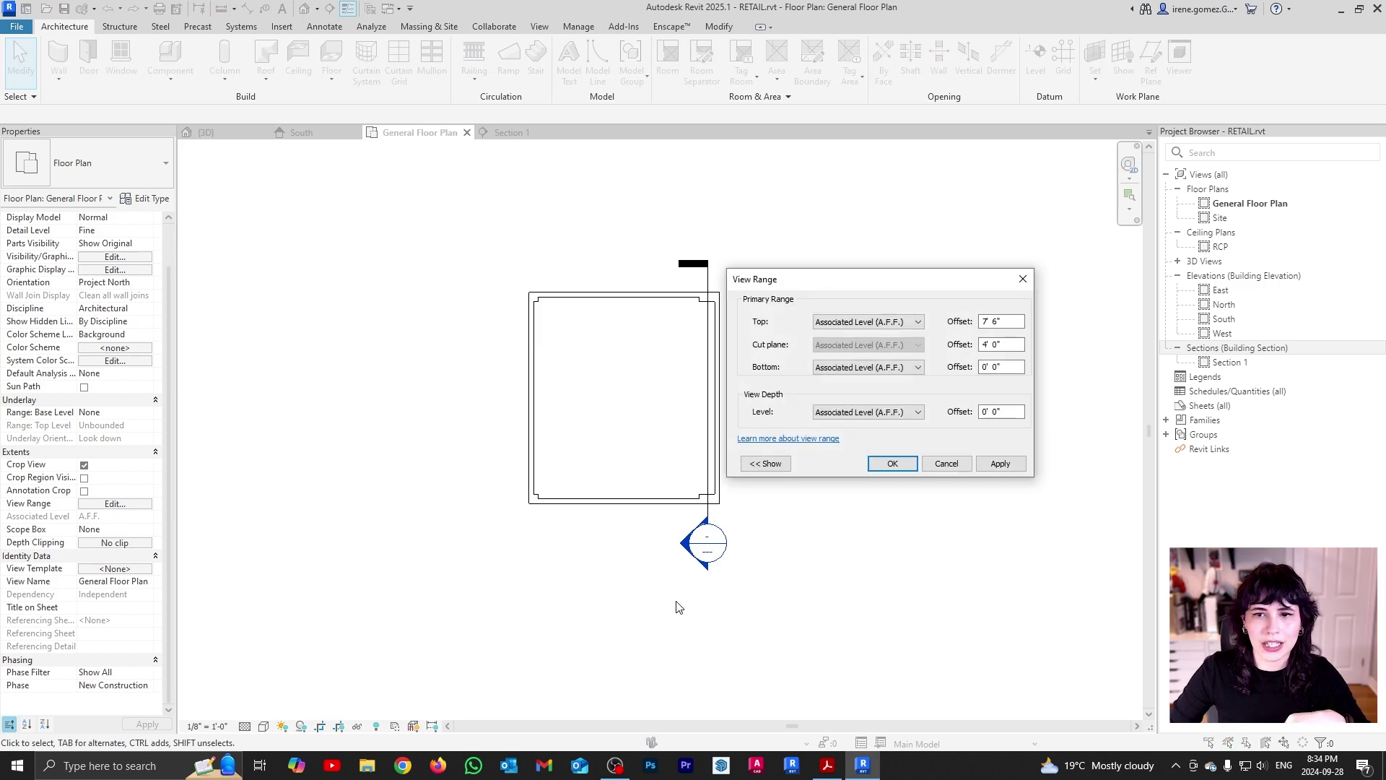
click(765, 464)
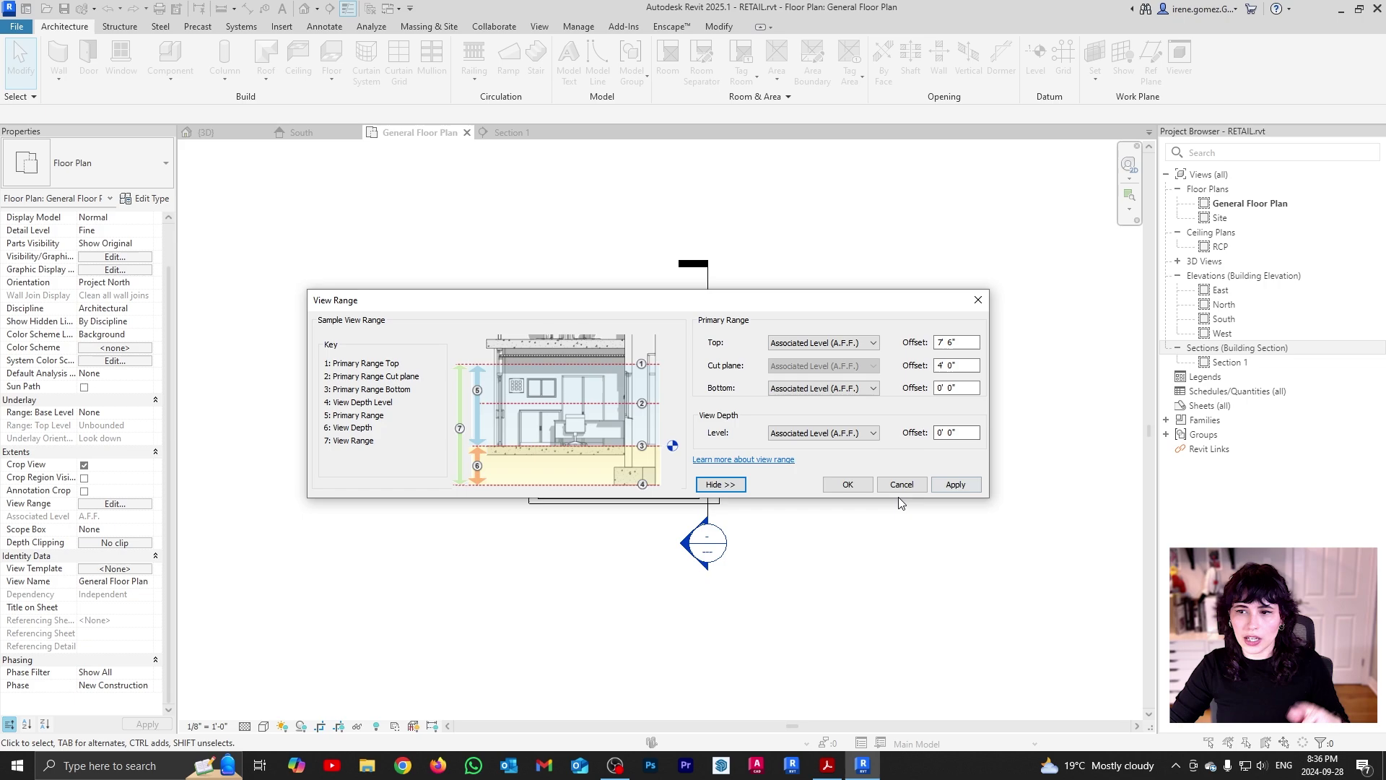
click(847, 483)
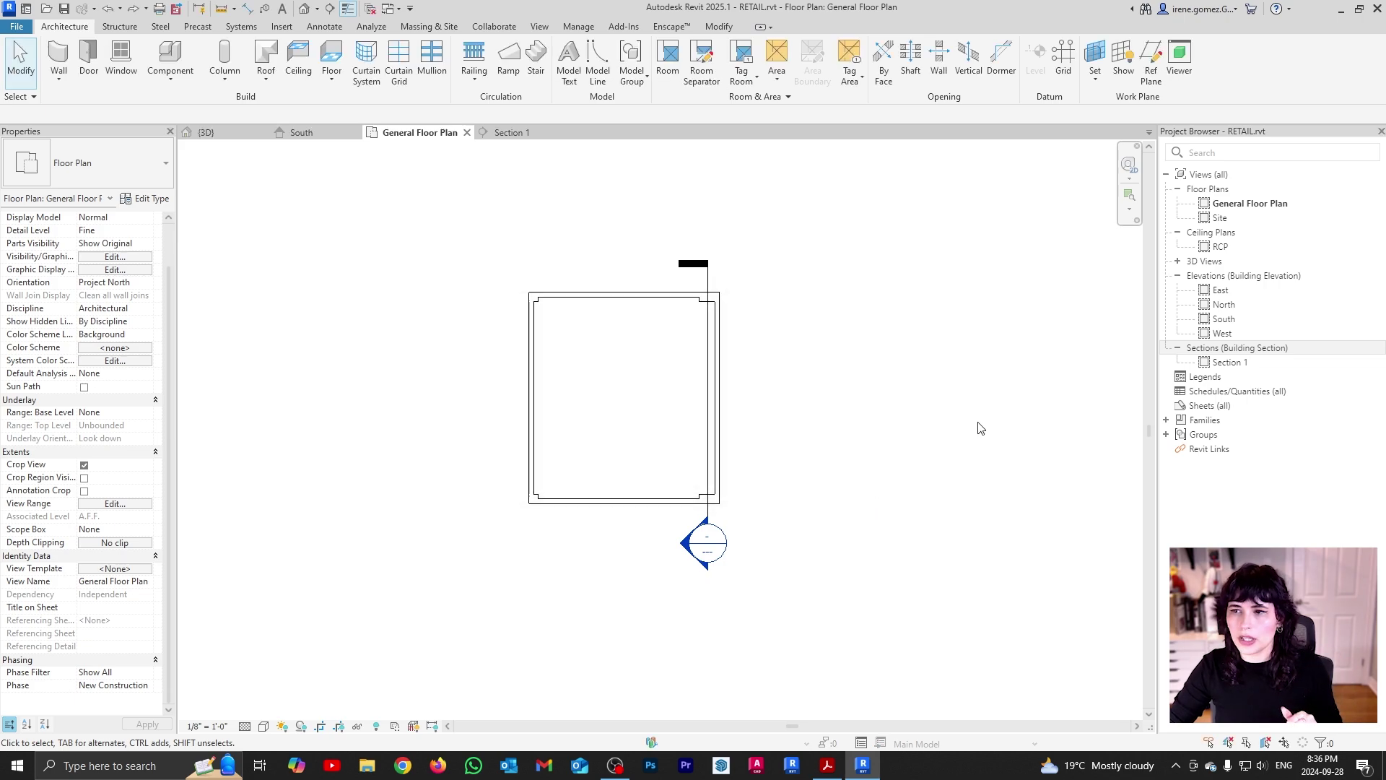
- Open the RCP ceiling plan and set its view range cut plane offset to 7' 6"
click(1227, 247)
double_click(1227, 248)
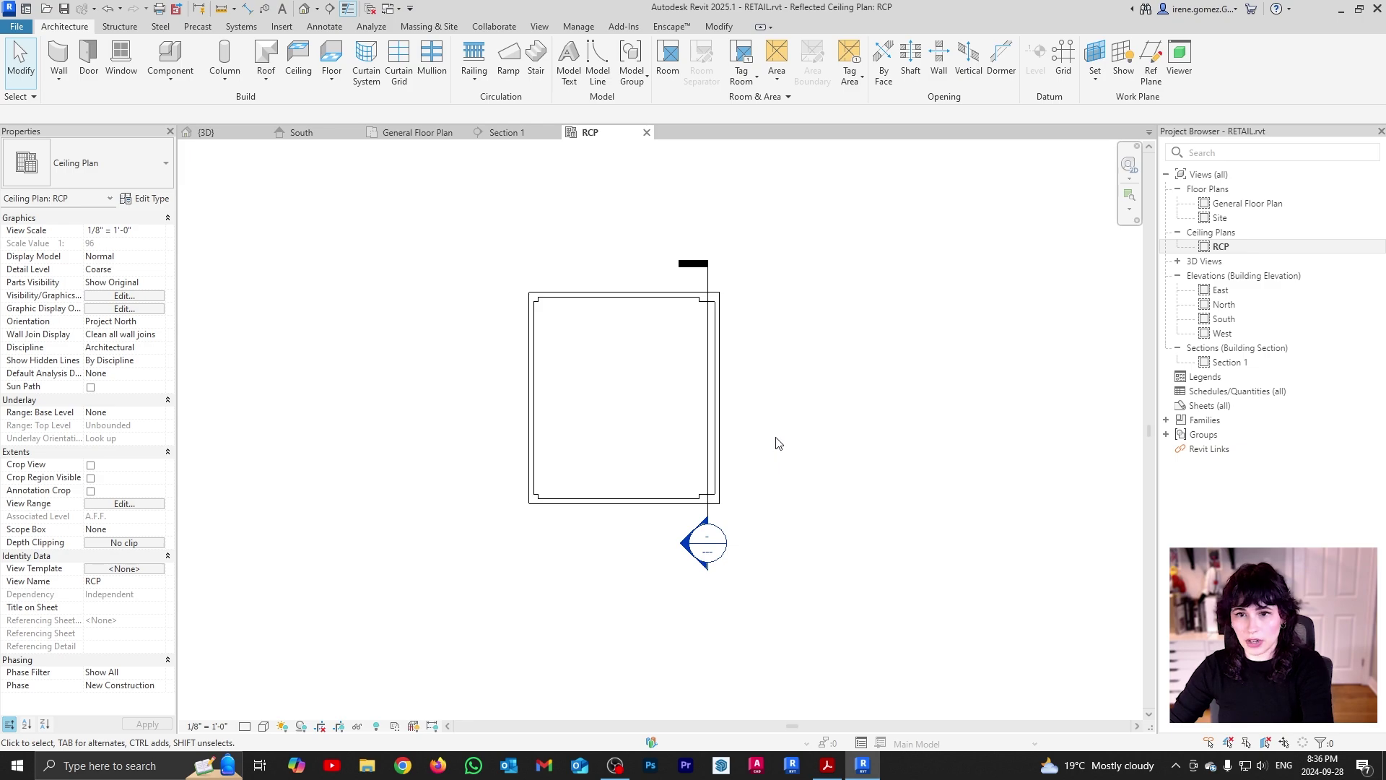
click(126, 504)
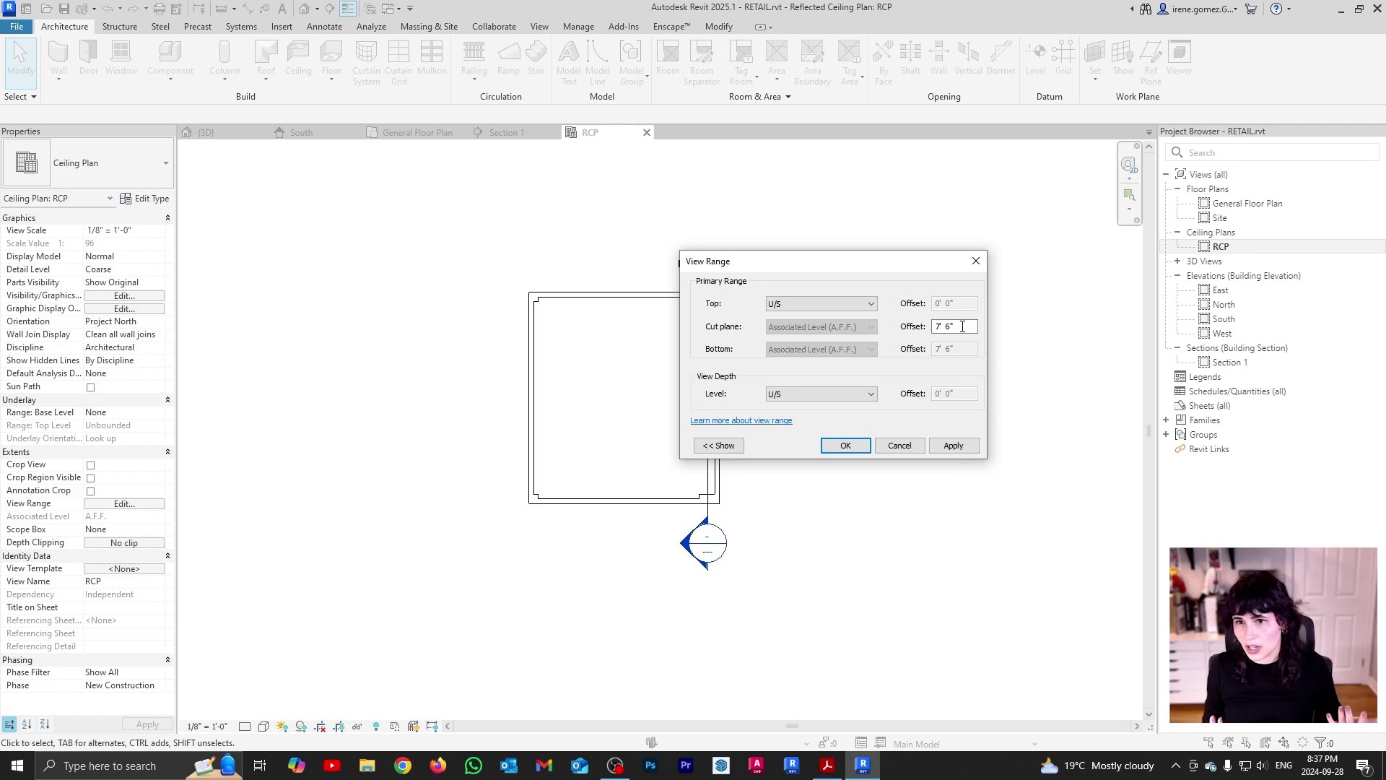
click(845, 447)
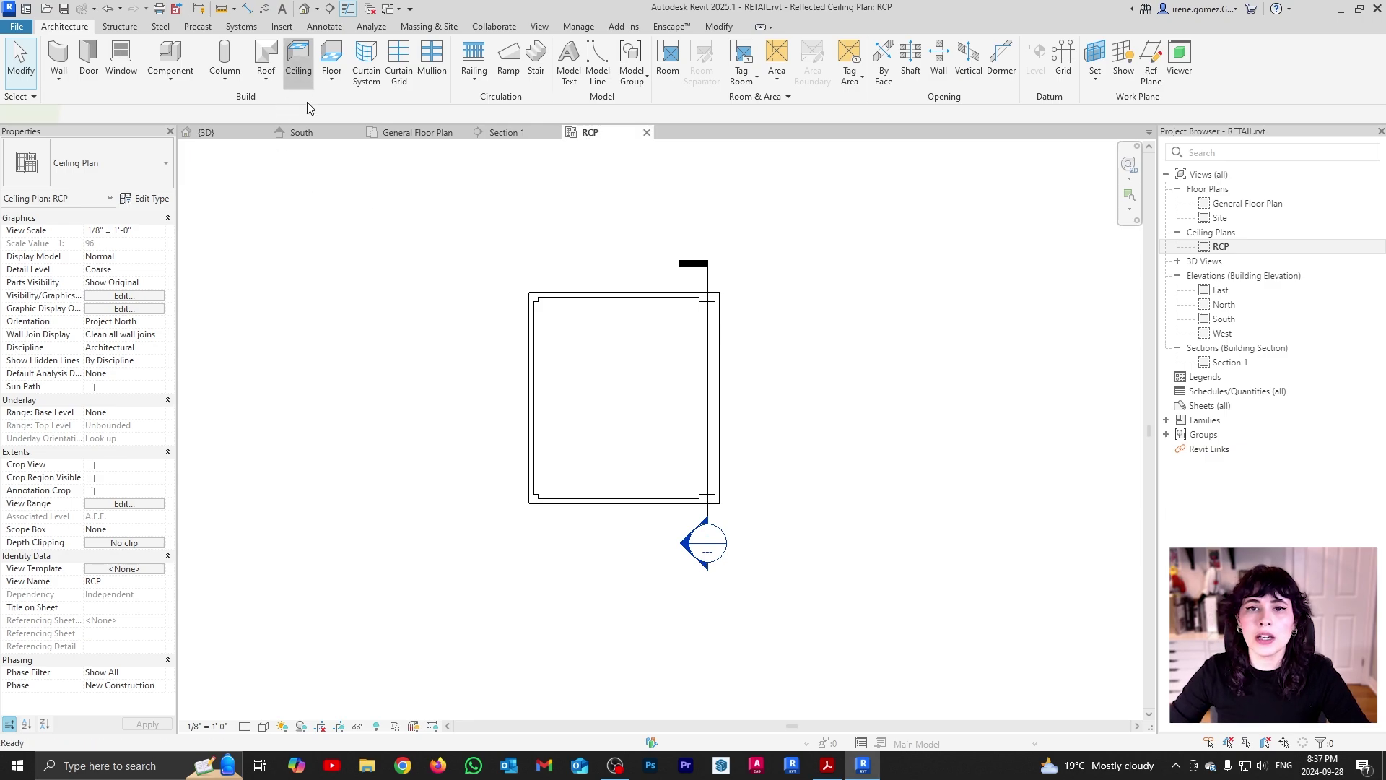
- Place 2' x 4' ACT automatic ceilings inside the room on the RCP, prompting the identical-instances warning
click(299, 72)
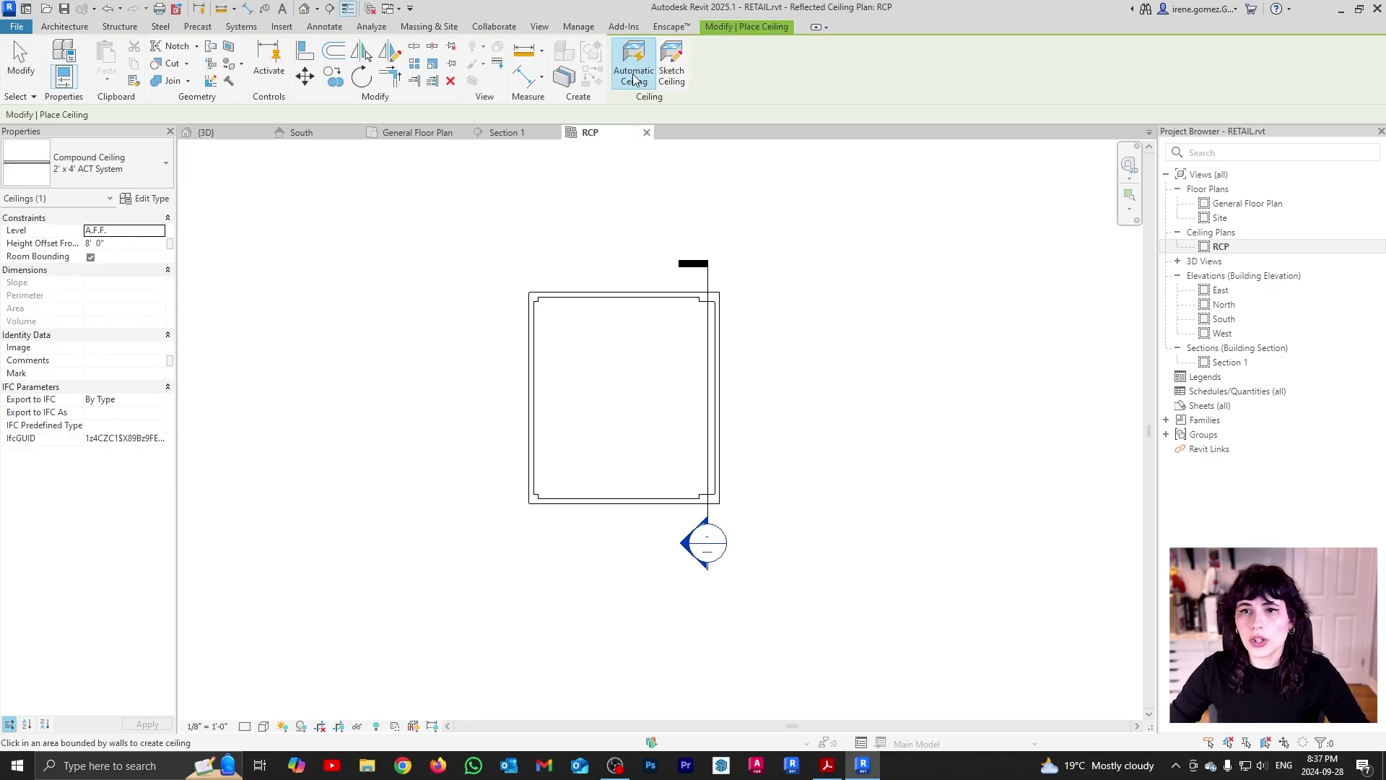
click(644, 414)
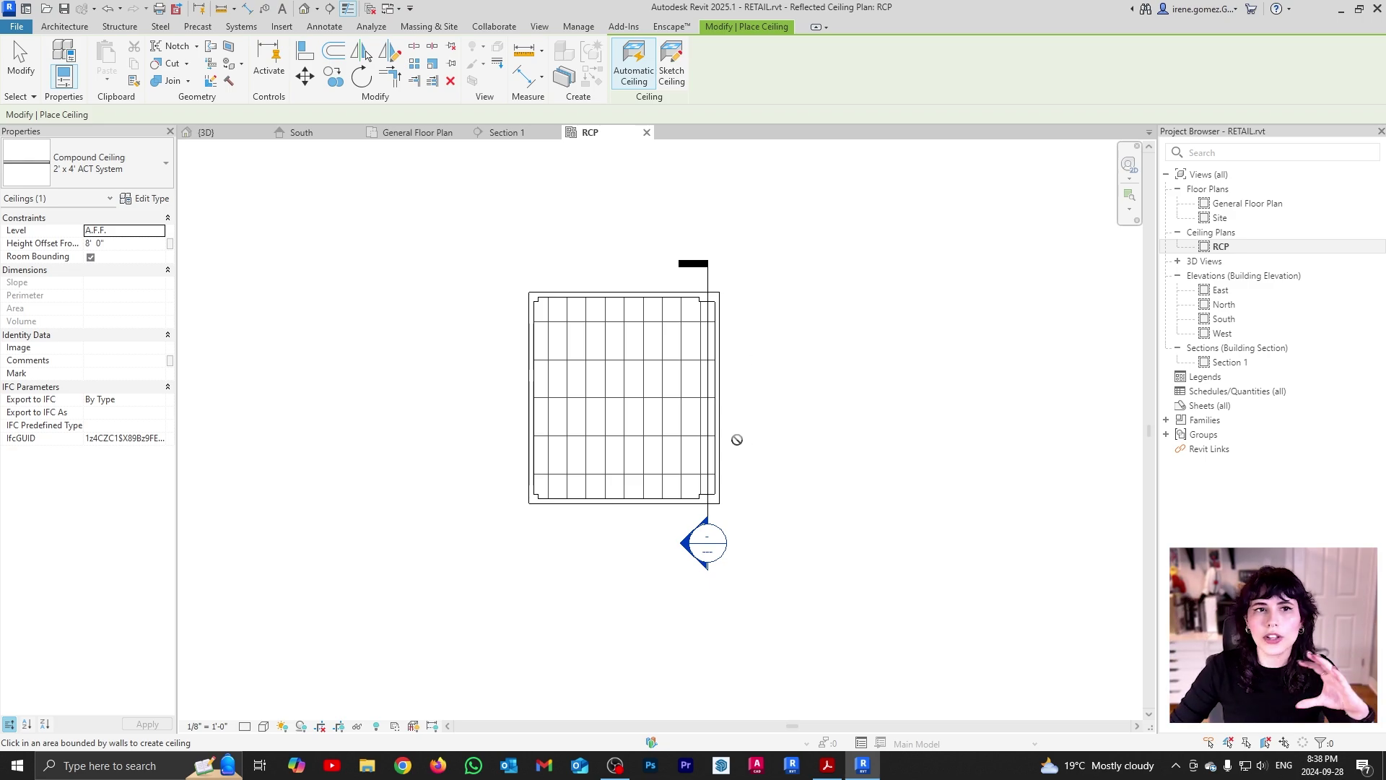
click(648, 410)
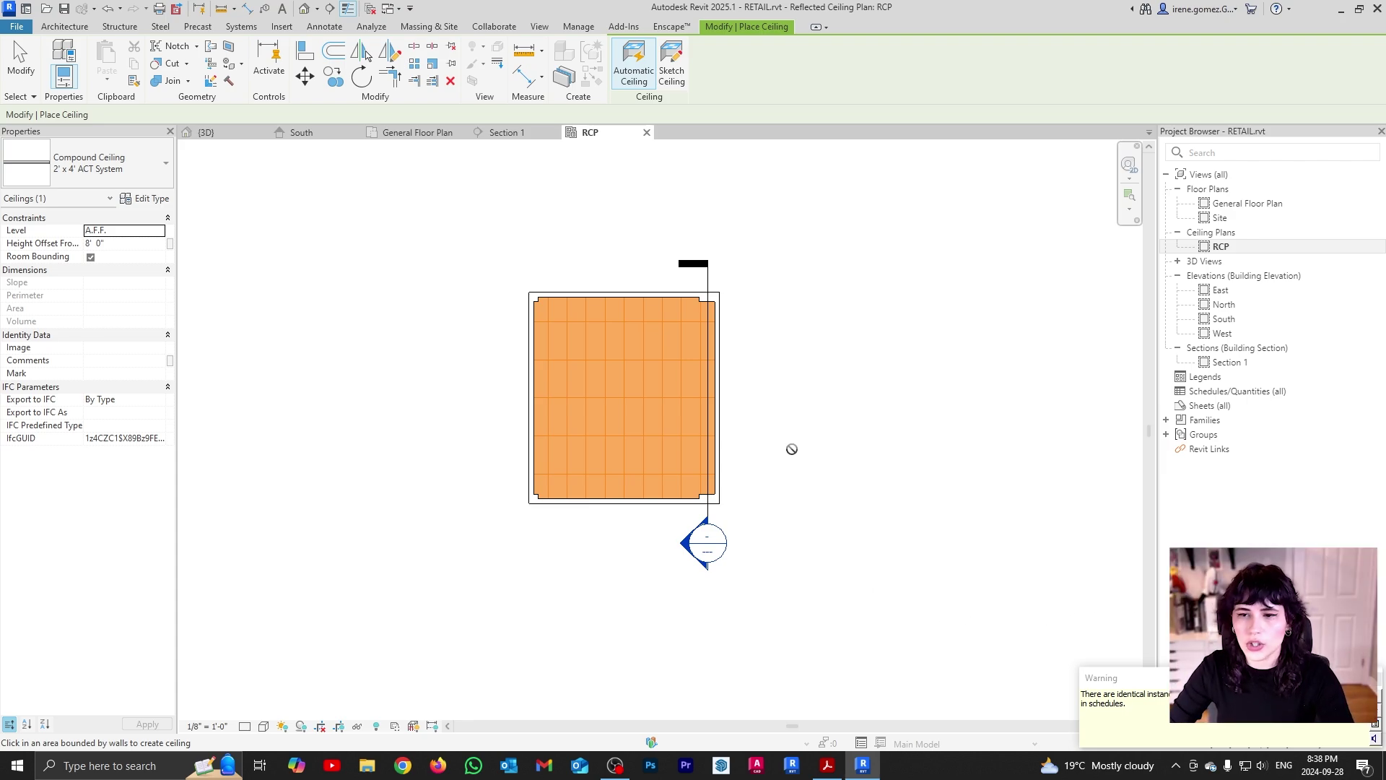
key(Escape)
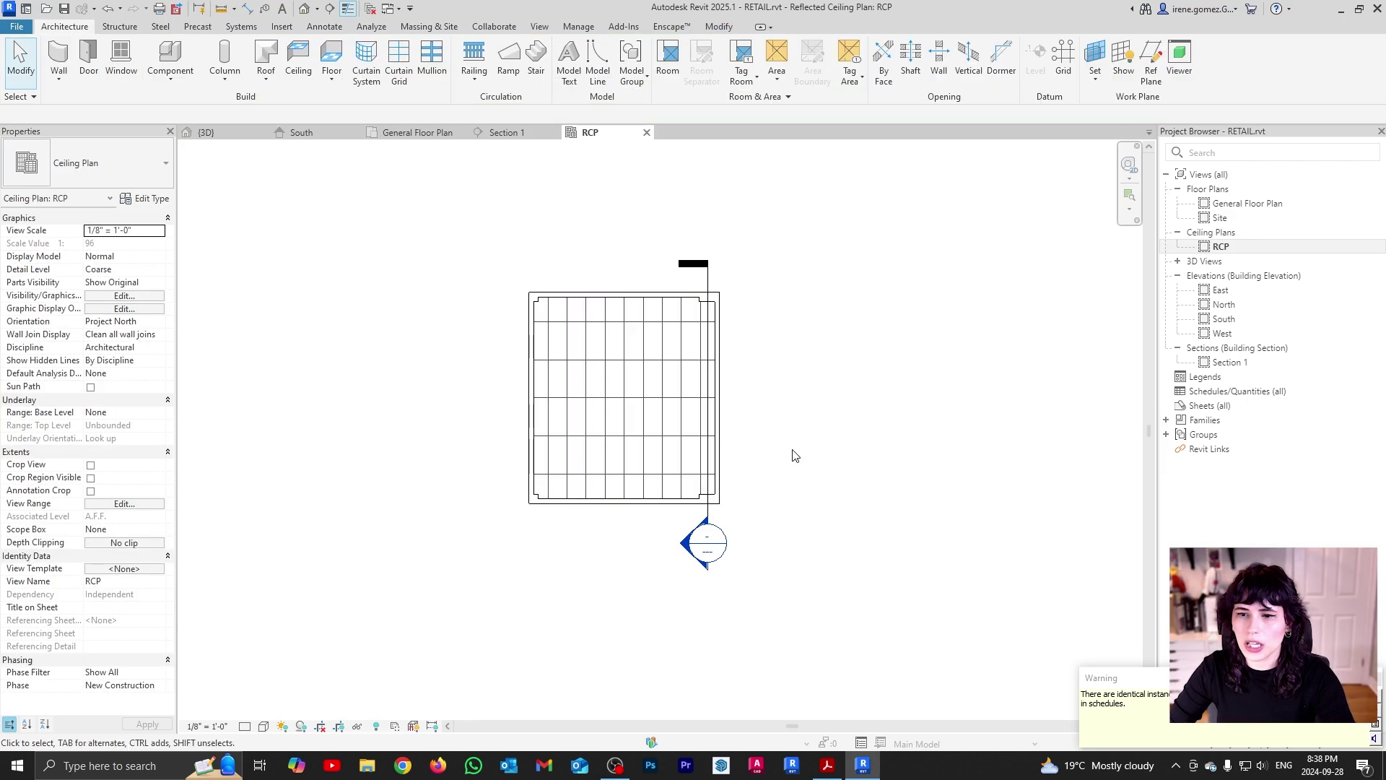
click(661, 421)
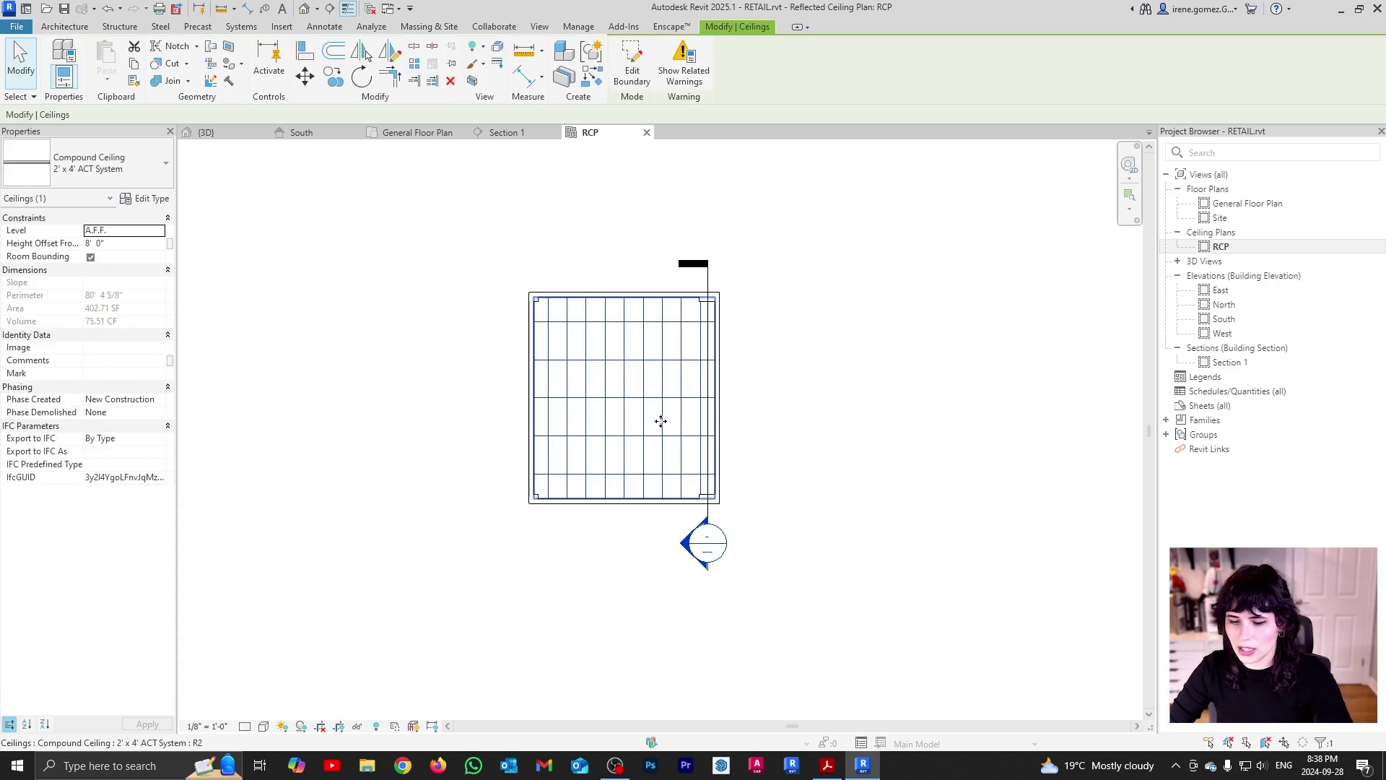
key(Escape)
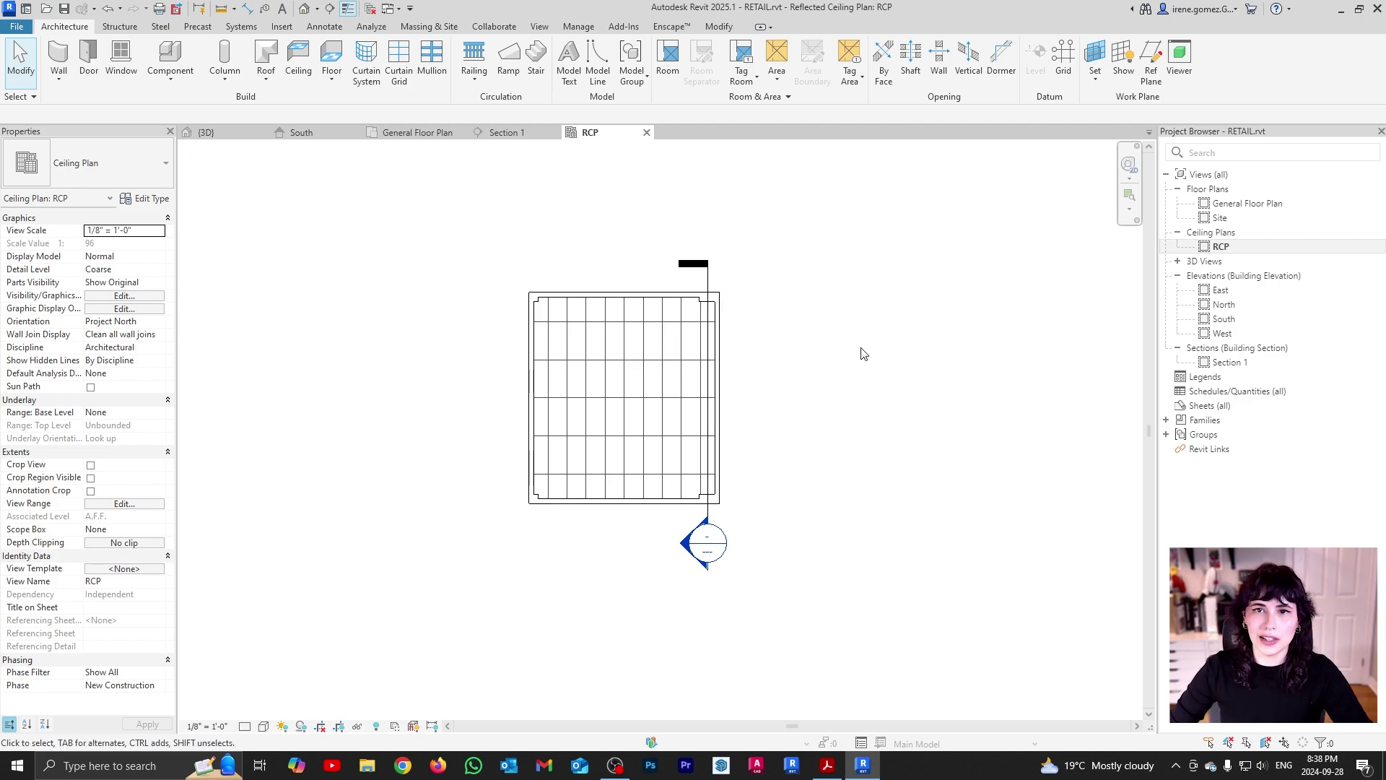
- Inspect the existing 2' x 4' ACT ceiling in the Section 1 view
click(498, 133)
scroll(483, 422, up, 6)
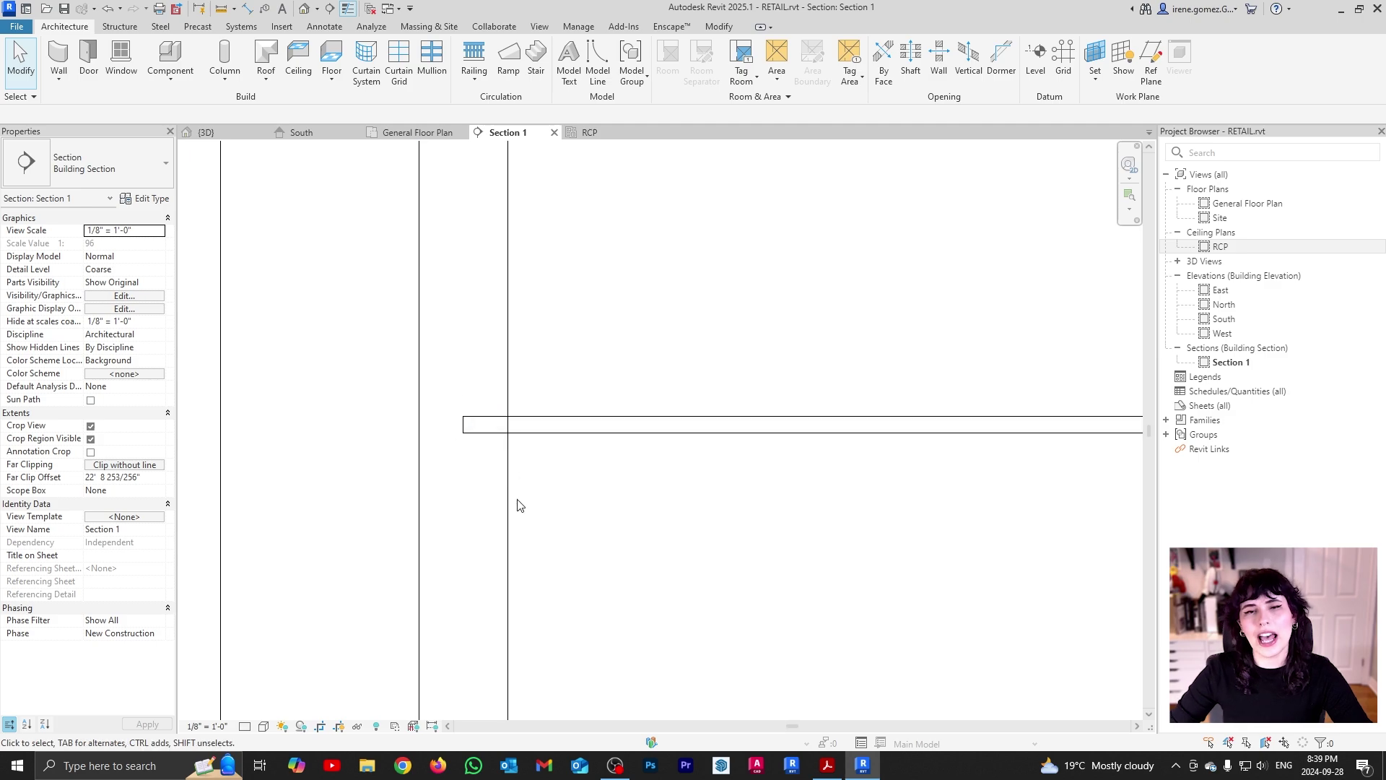
scroll(459, 428, down, 6)
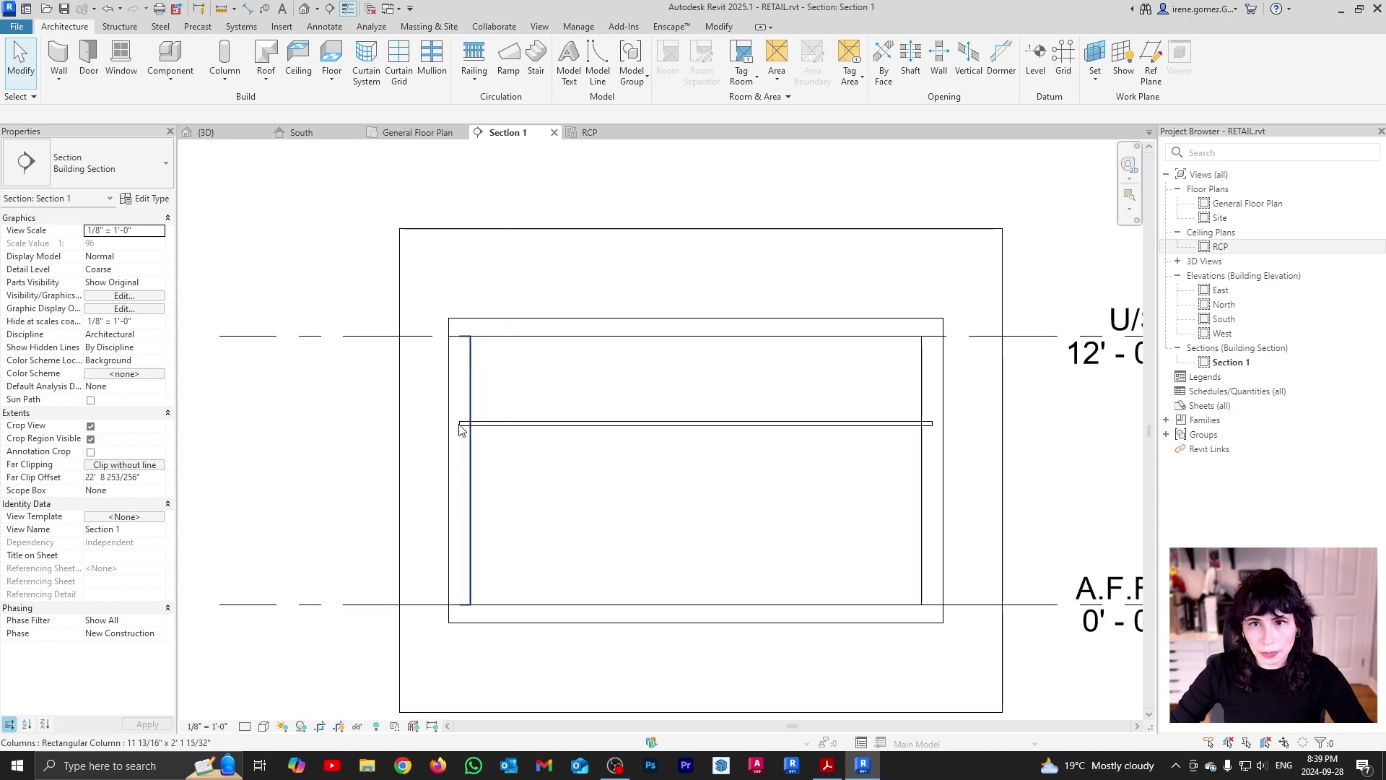
click(514, 429)
- Back in the RCP, review the ceiling's boundary sketch unchanged, then delete the ceiling
click(590, 132)
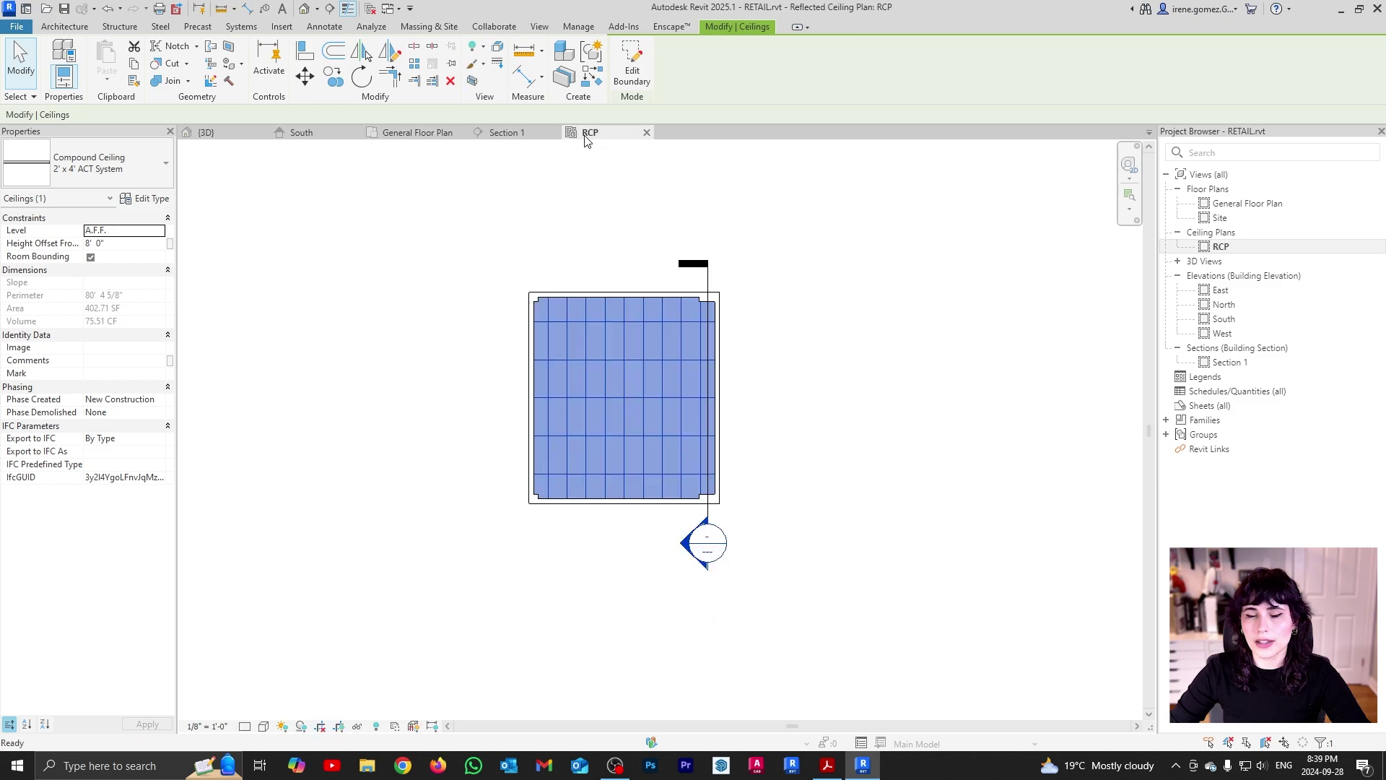
click(632, 70)
scroll(718, 300, up, 5)
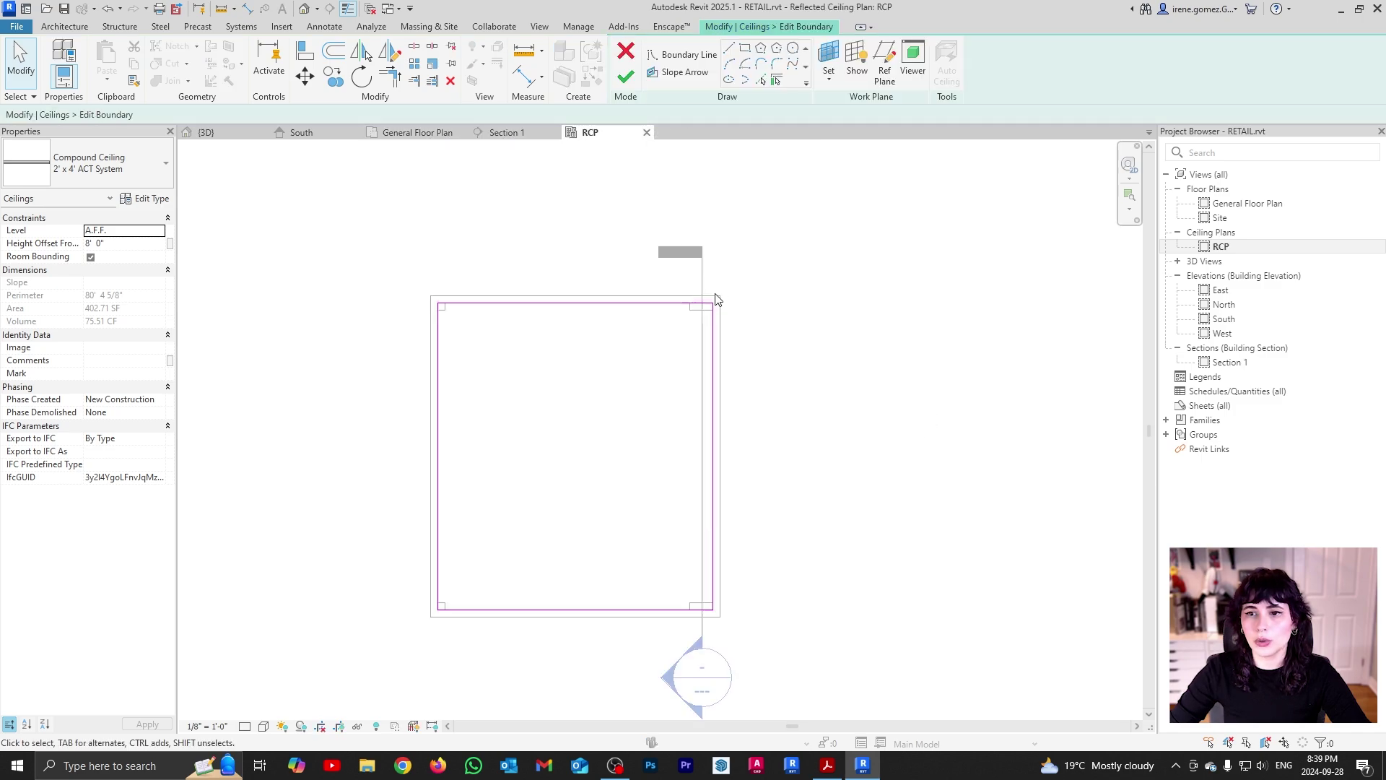
scroll(722, 345, up, 2)
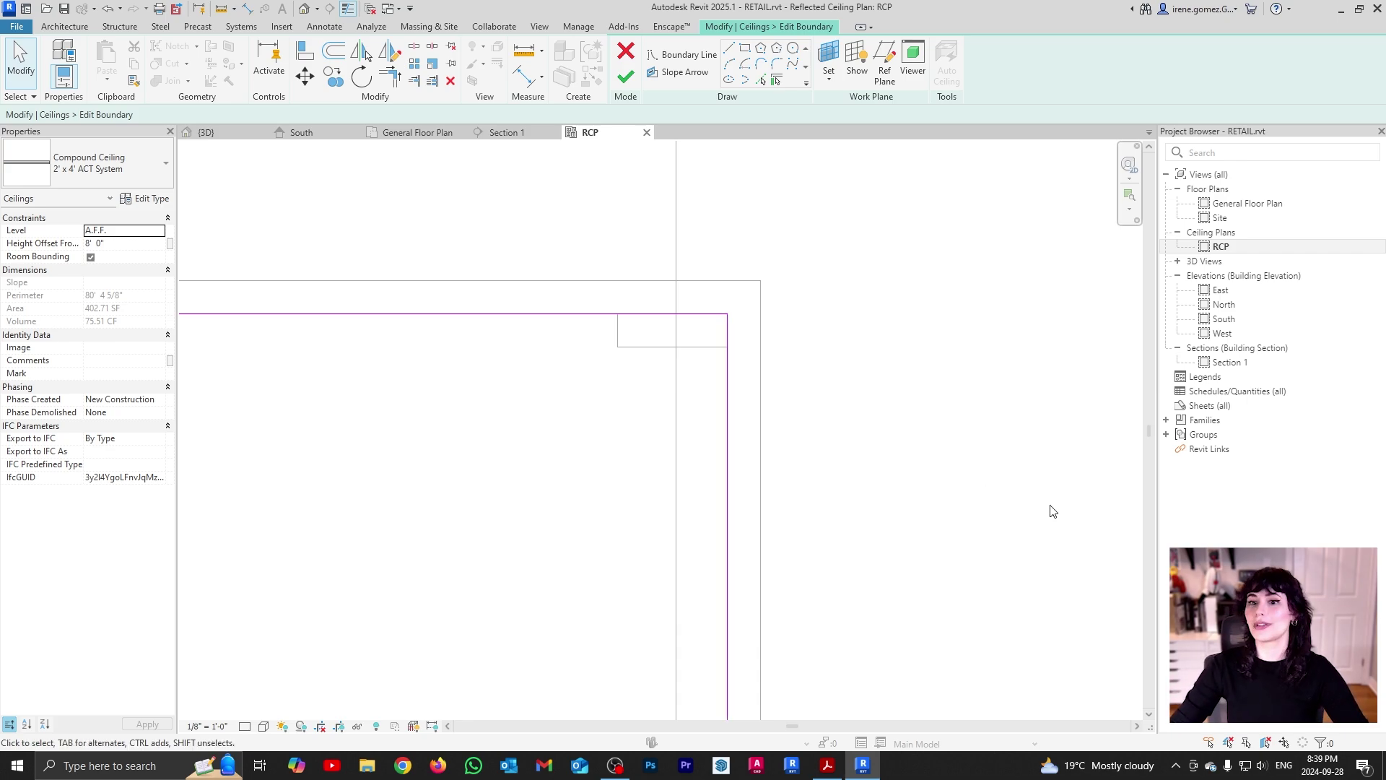
scroll(814, 303, down, 5)
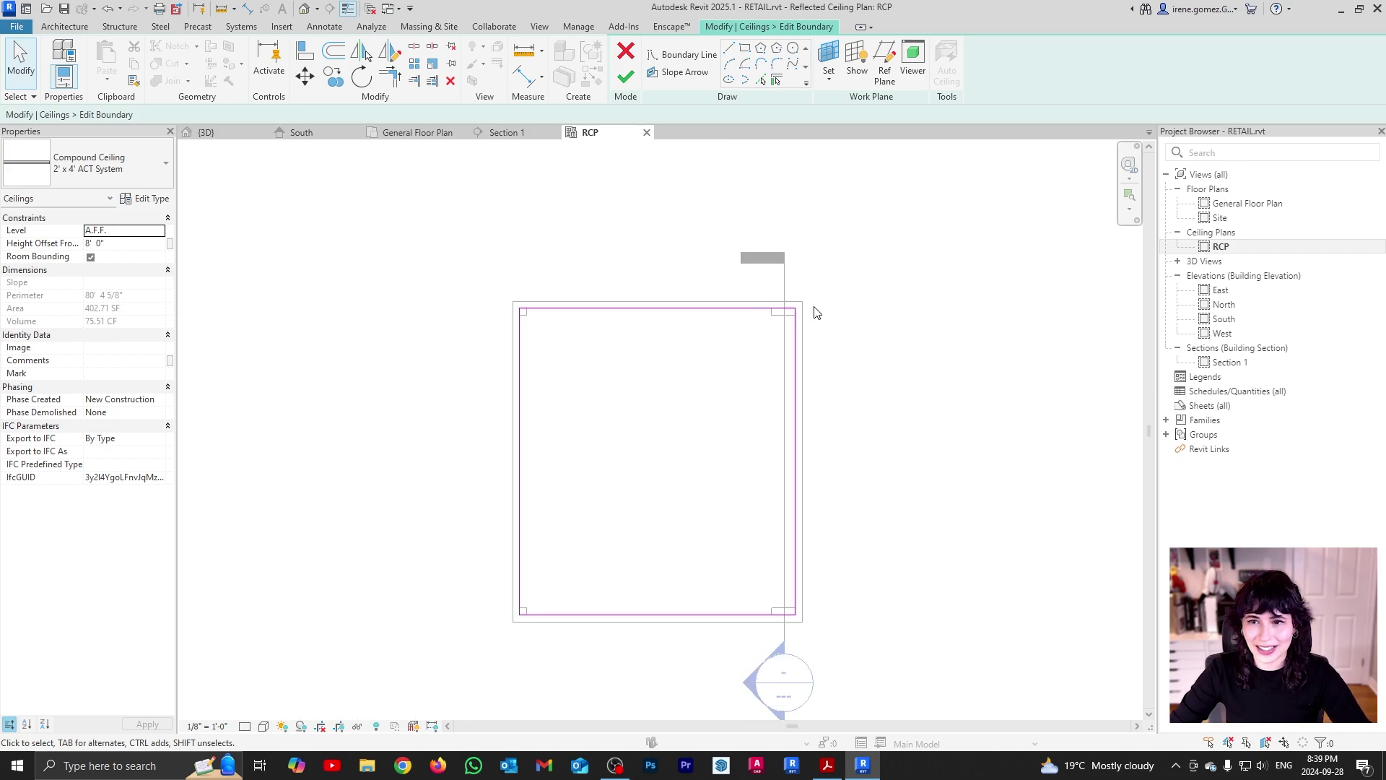
middle_drag(886, 466, 798, 430)
scroll(798, 430, down, 1)
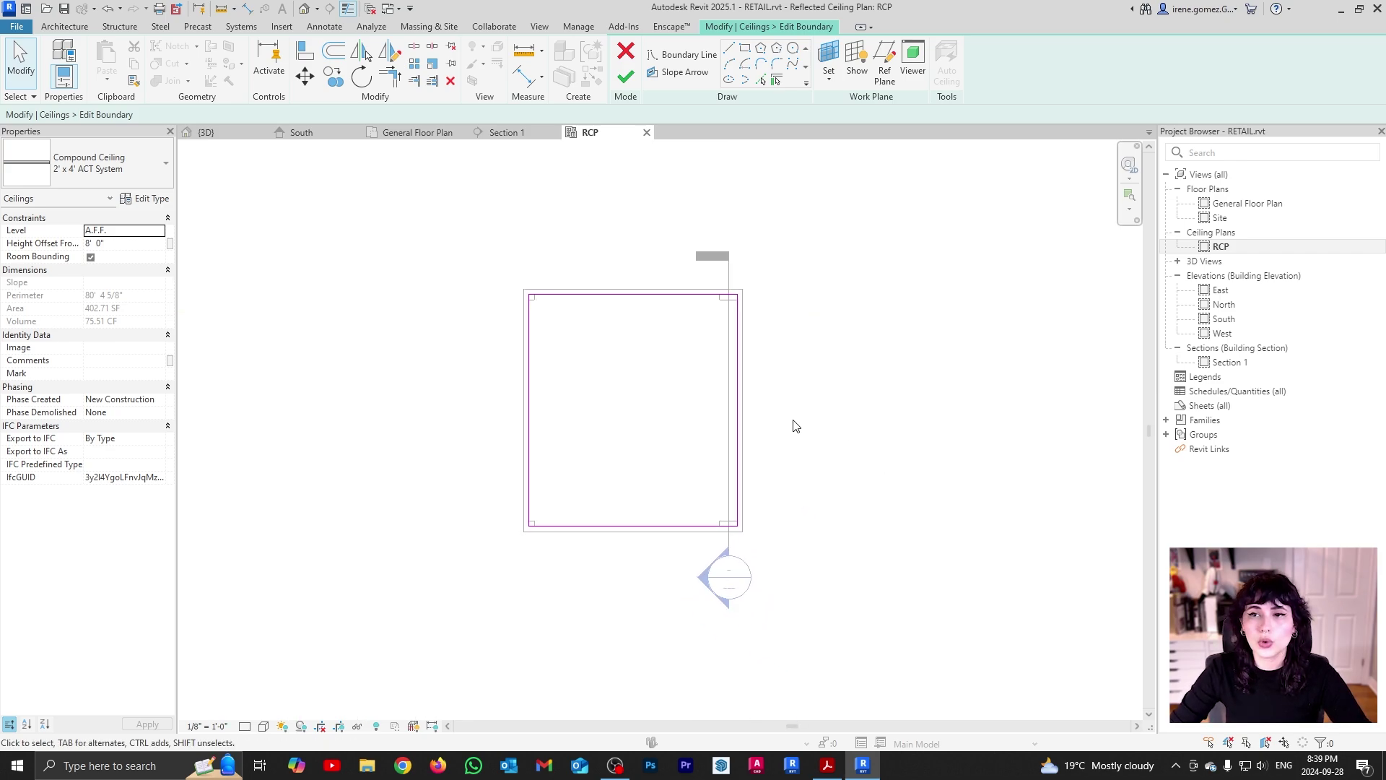
scroll(798, 430, up, 1)
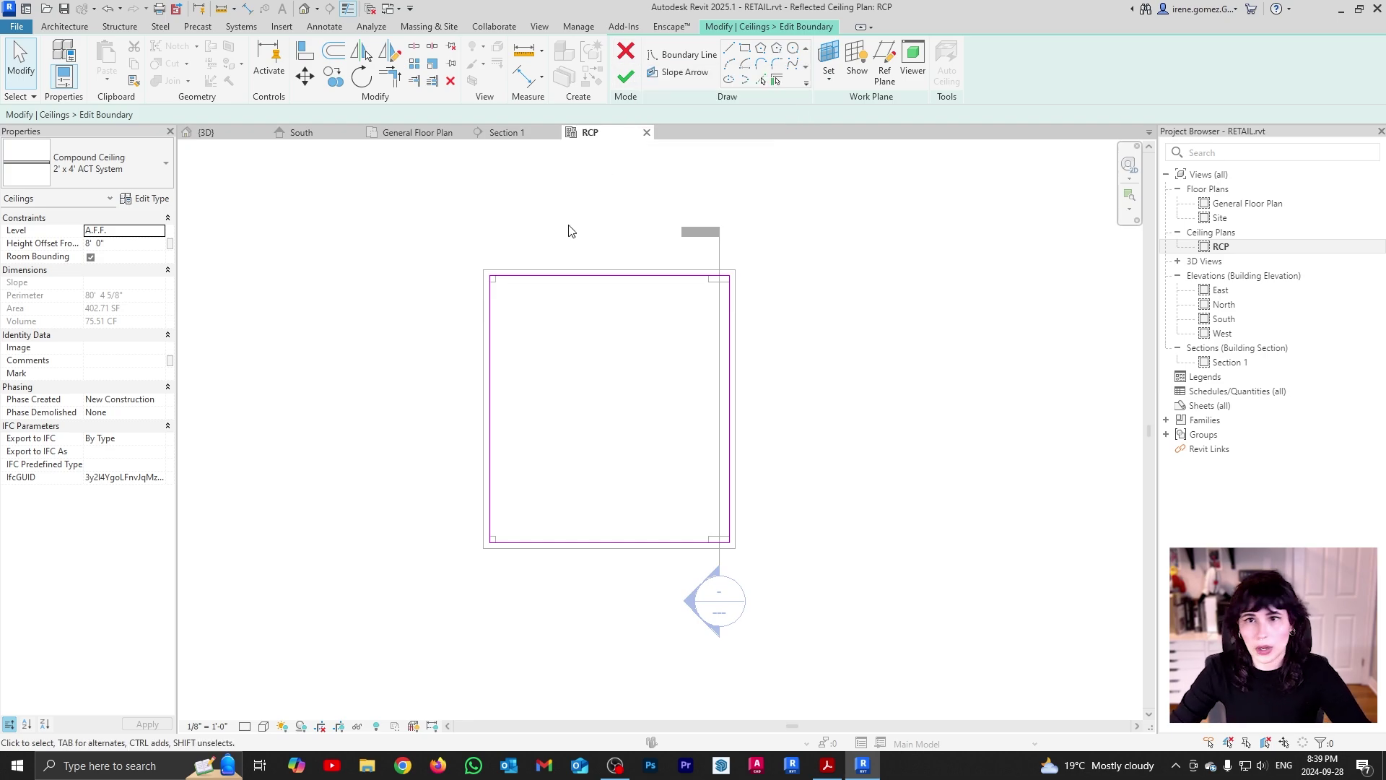
click(625, 75)
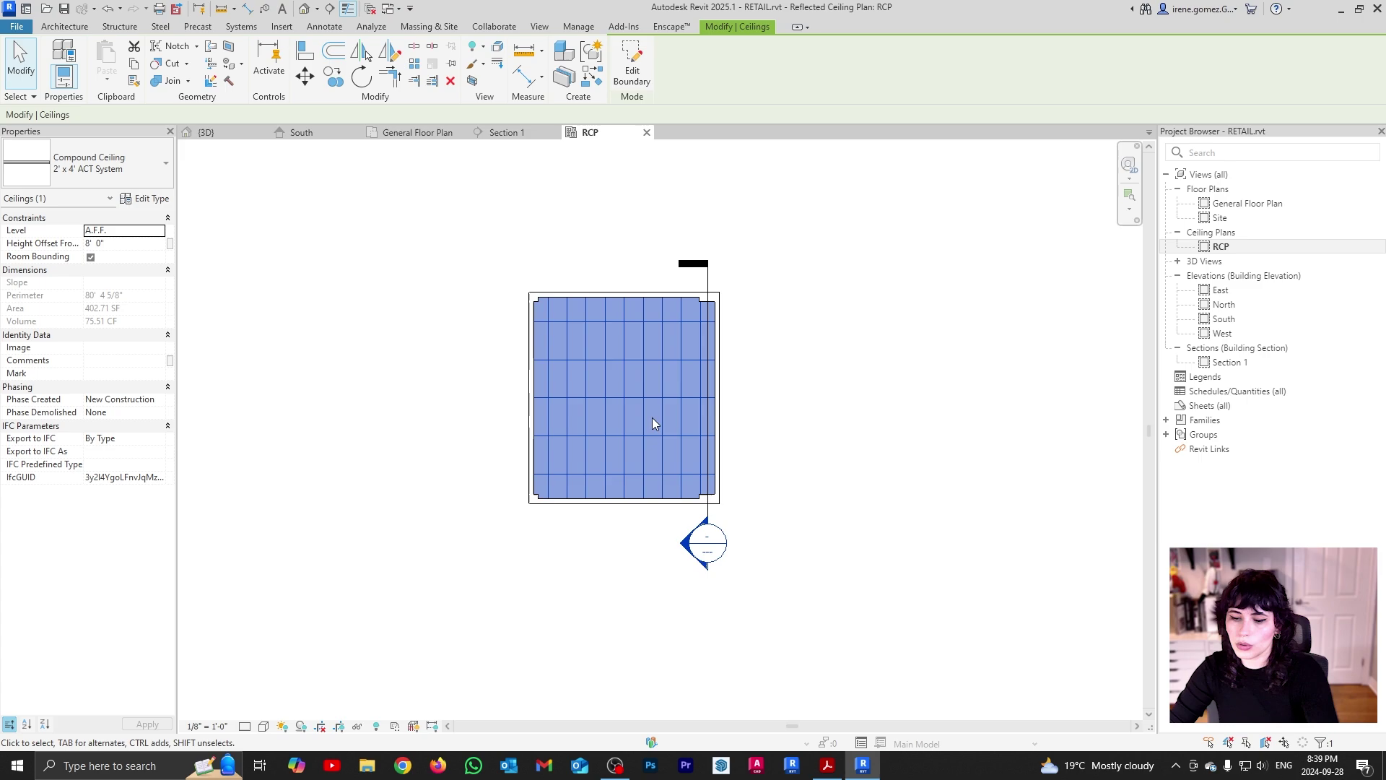
key(Escape)
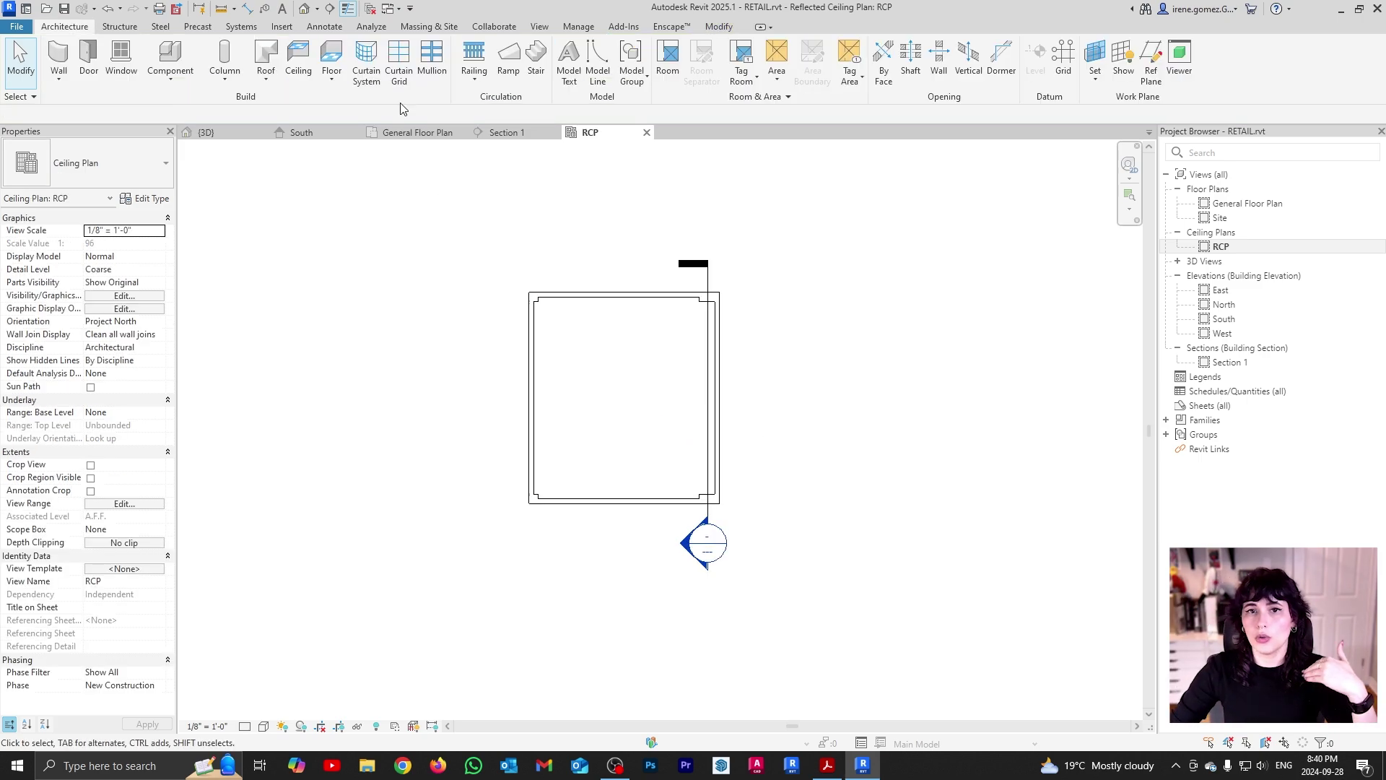
- Begin a sketched ceiling and bring up the ceiling types to confirm 2' x 4' ACT System
click(298, 65)
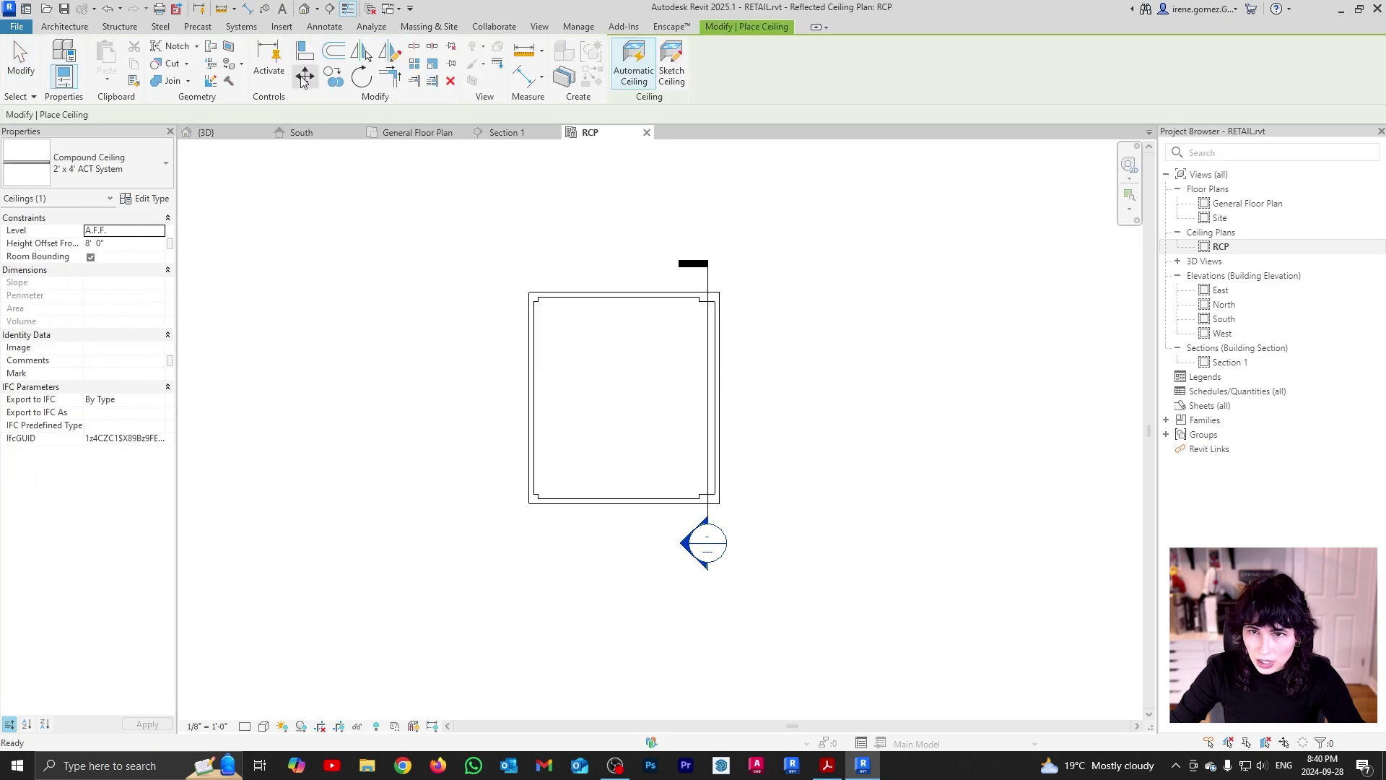
click(674, 65)
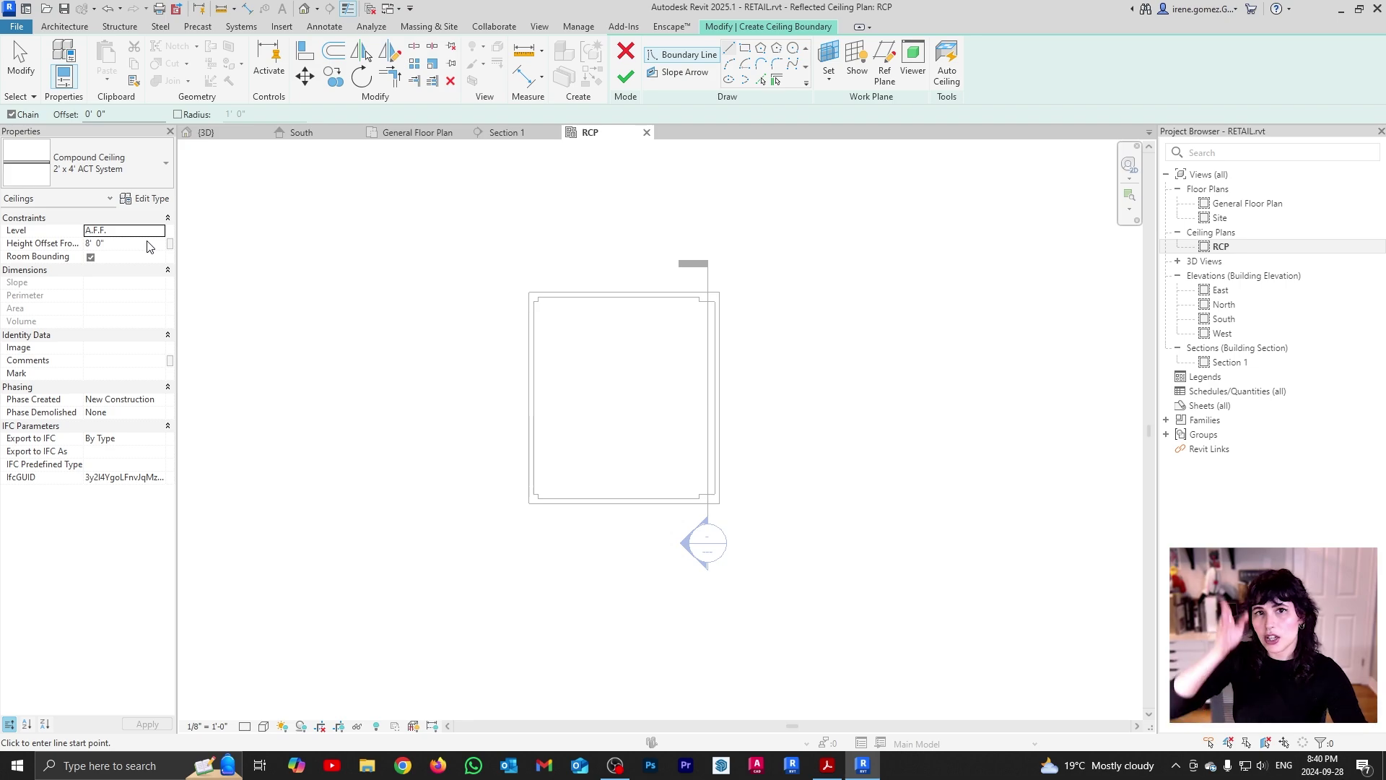
click(151, 168)
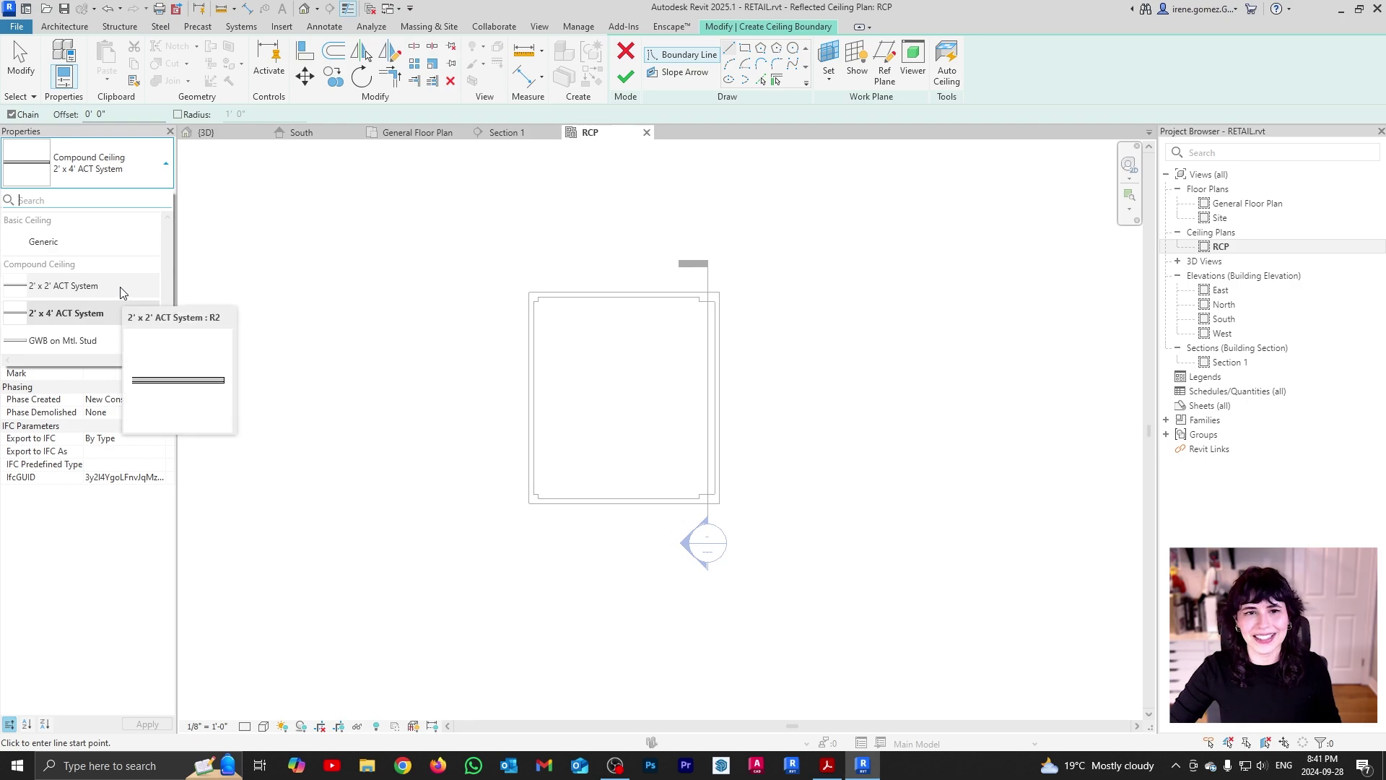
- Keep the 2' x 4' ACT System type and change the height offset from 8' 0" to 10'
click(87, 300)
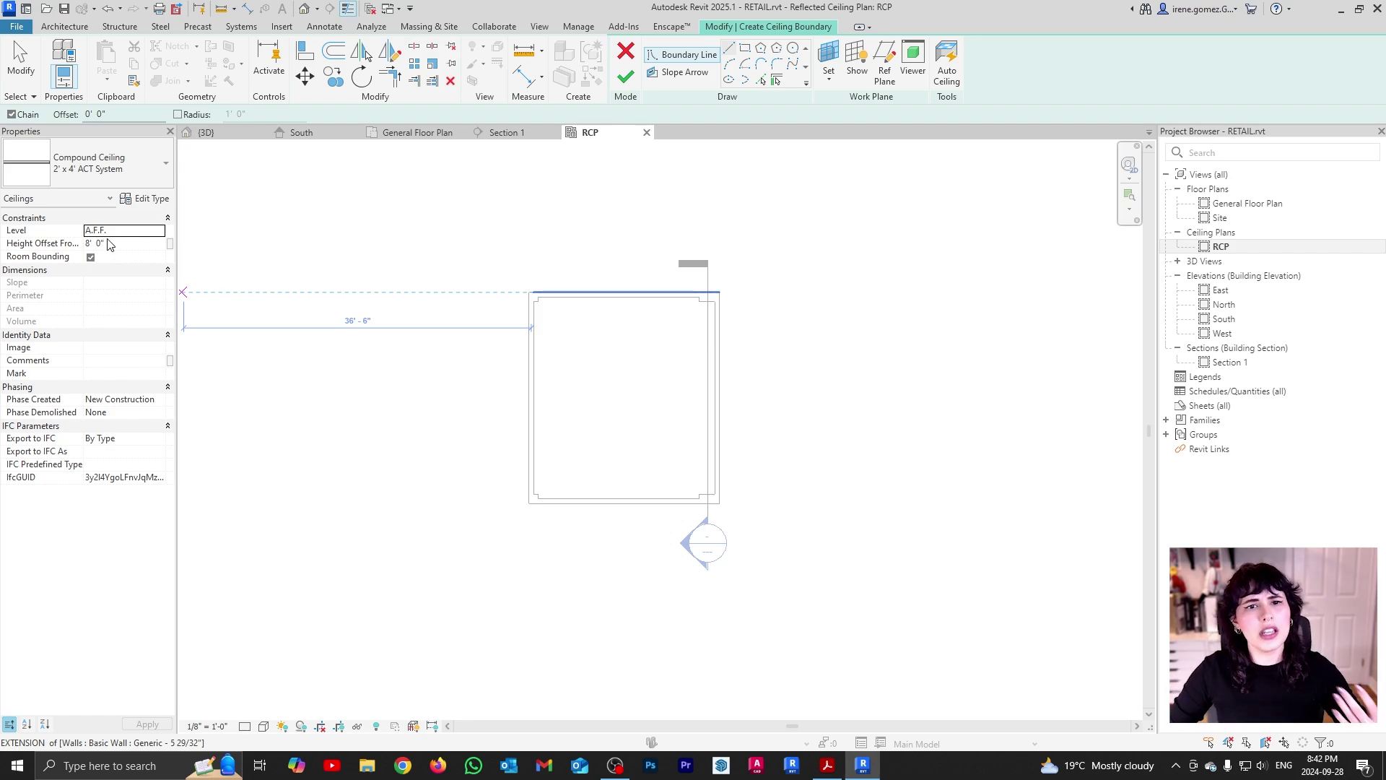
click(112, 242)
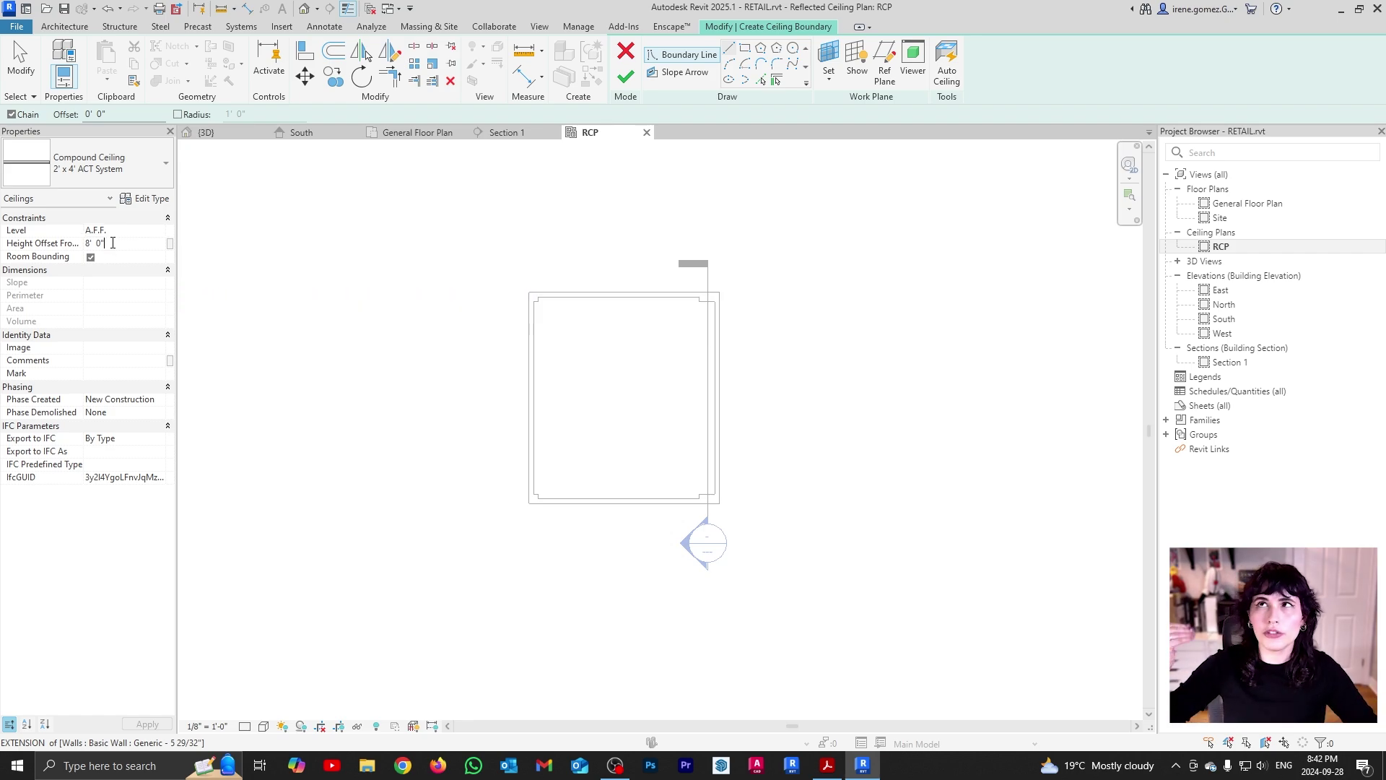
double_click(129, 247)
text(10')
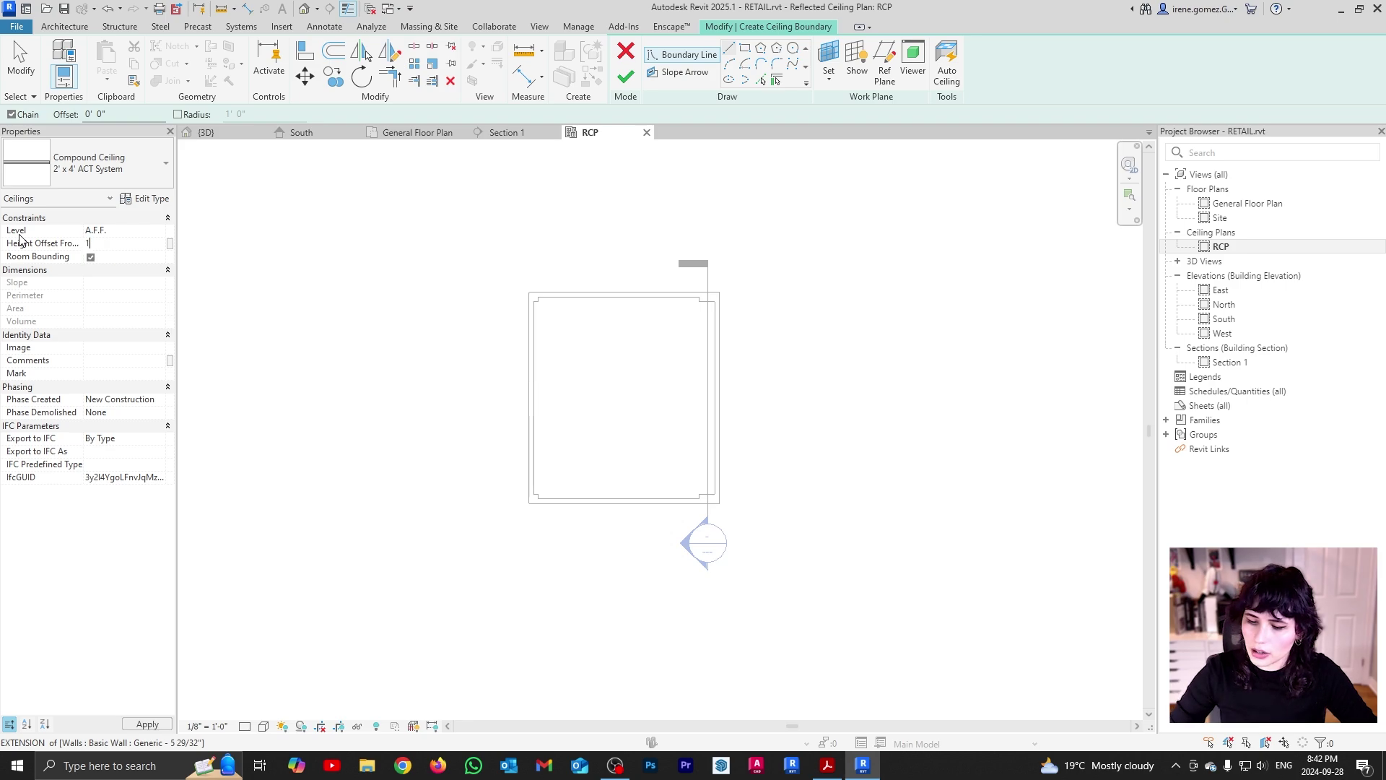
middle_drag(740, 437, 708, 421)
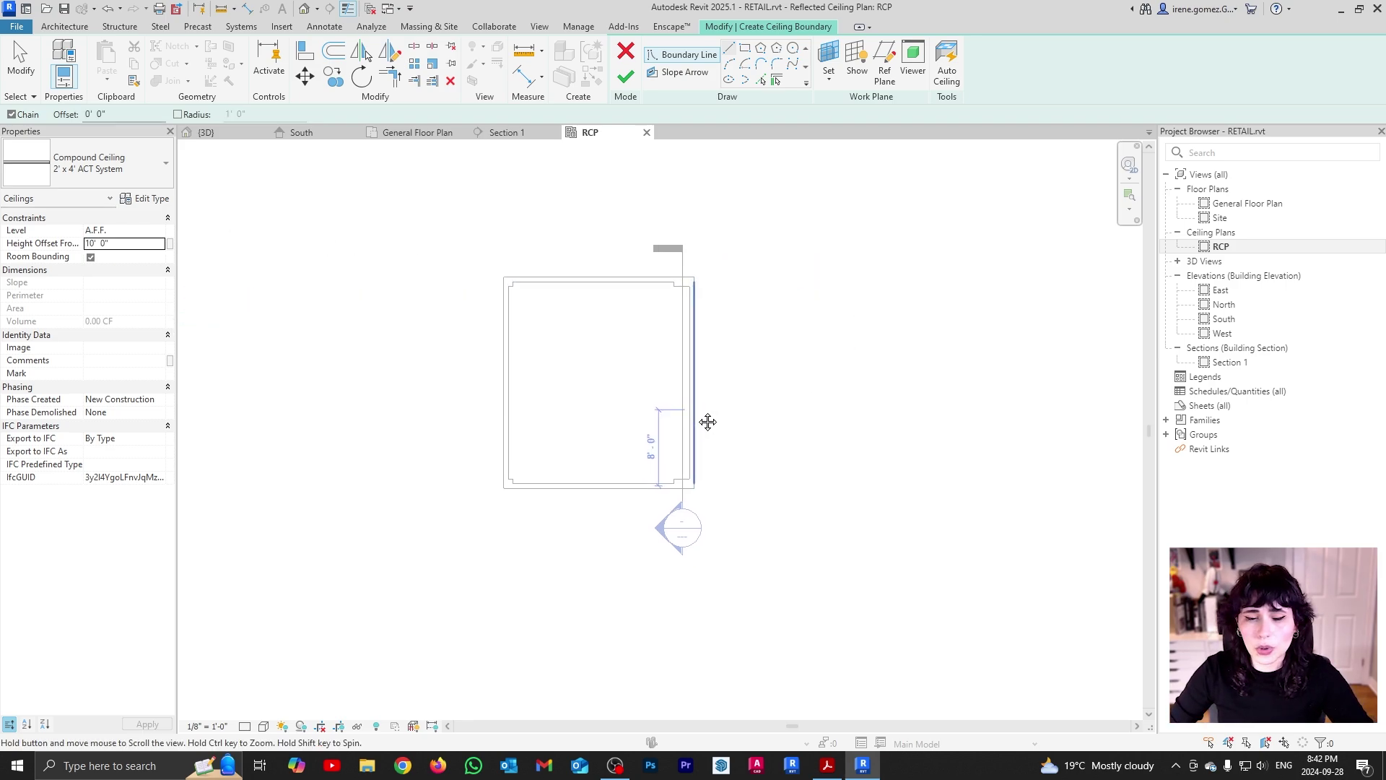
scroll(649, 311, up, 3)
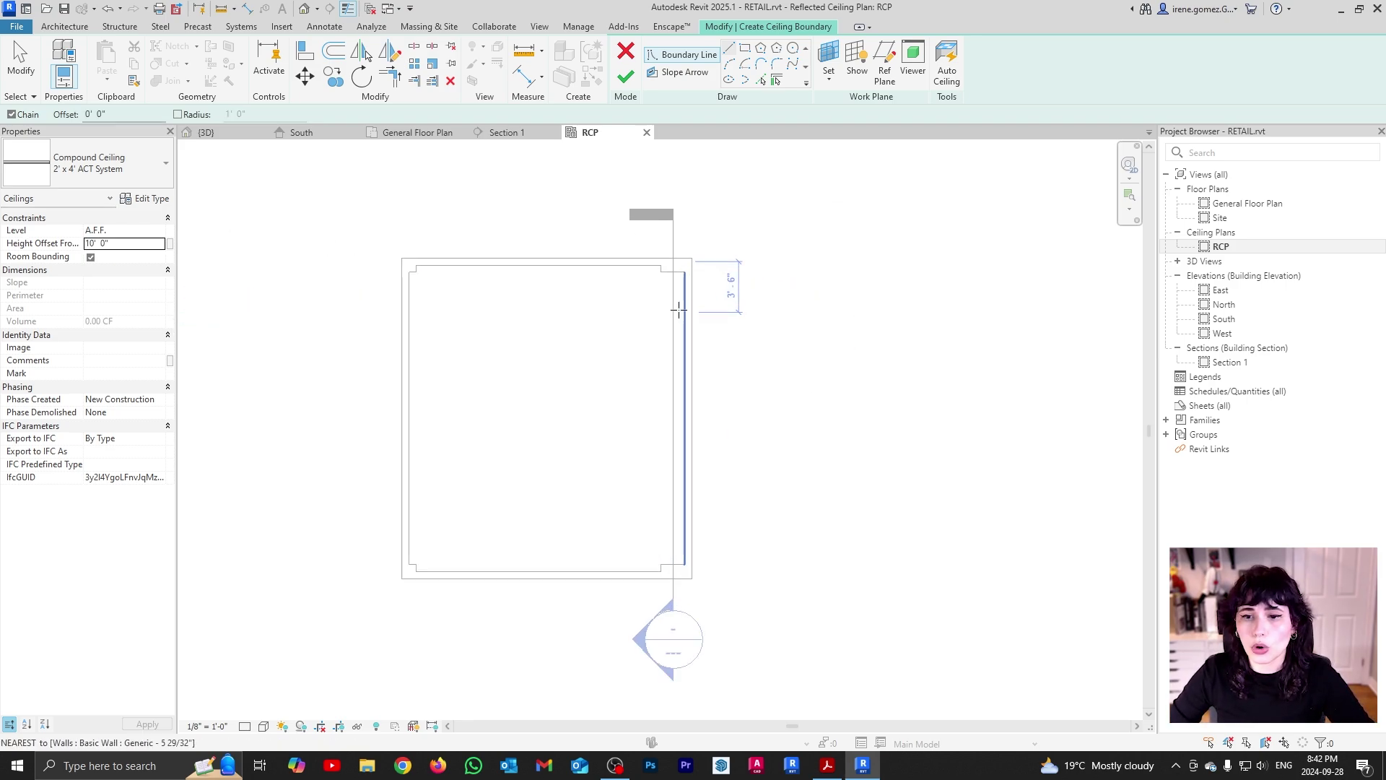
- Using Pick Lines, add a ceiling boundary line along the left wall
click(778, 81)
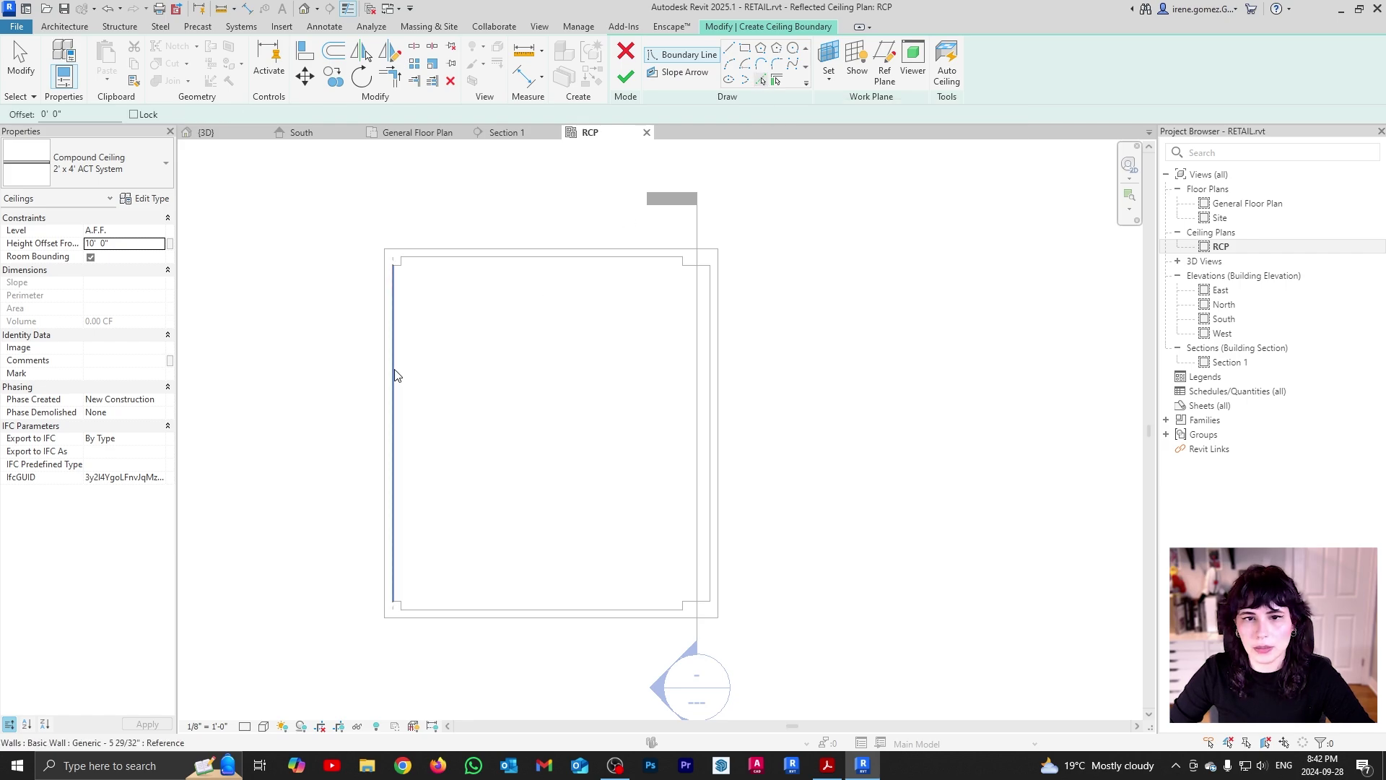
click(394, 375)
scroll(390, 599, up, 4)
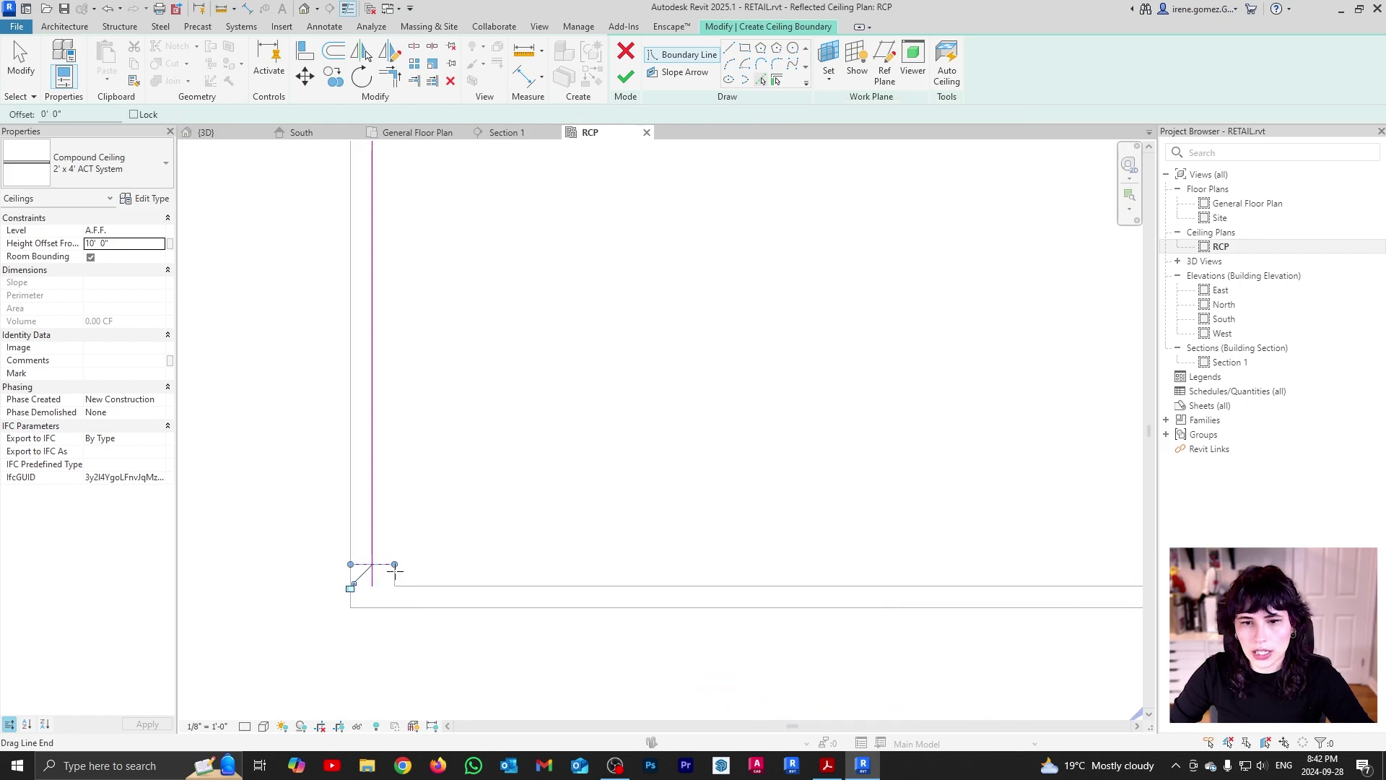
key(Escape)
key(Return)
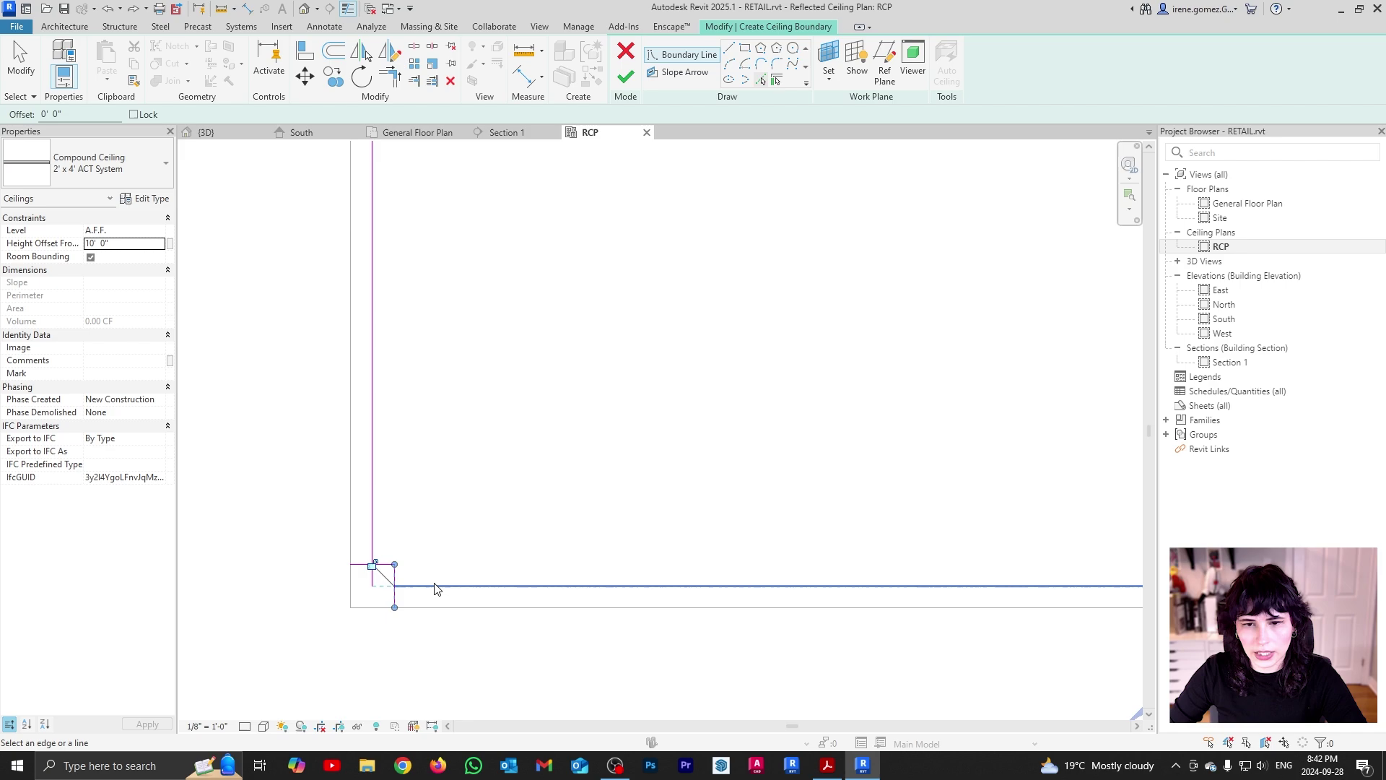
- Pick the column's top edge, the right wall, the top wall and the column edge as boundary lines
middle_drag(966, 458, 433, 464)
scroll(766, 566, up, 1)
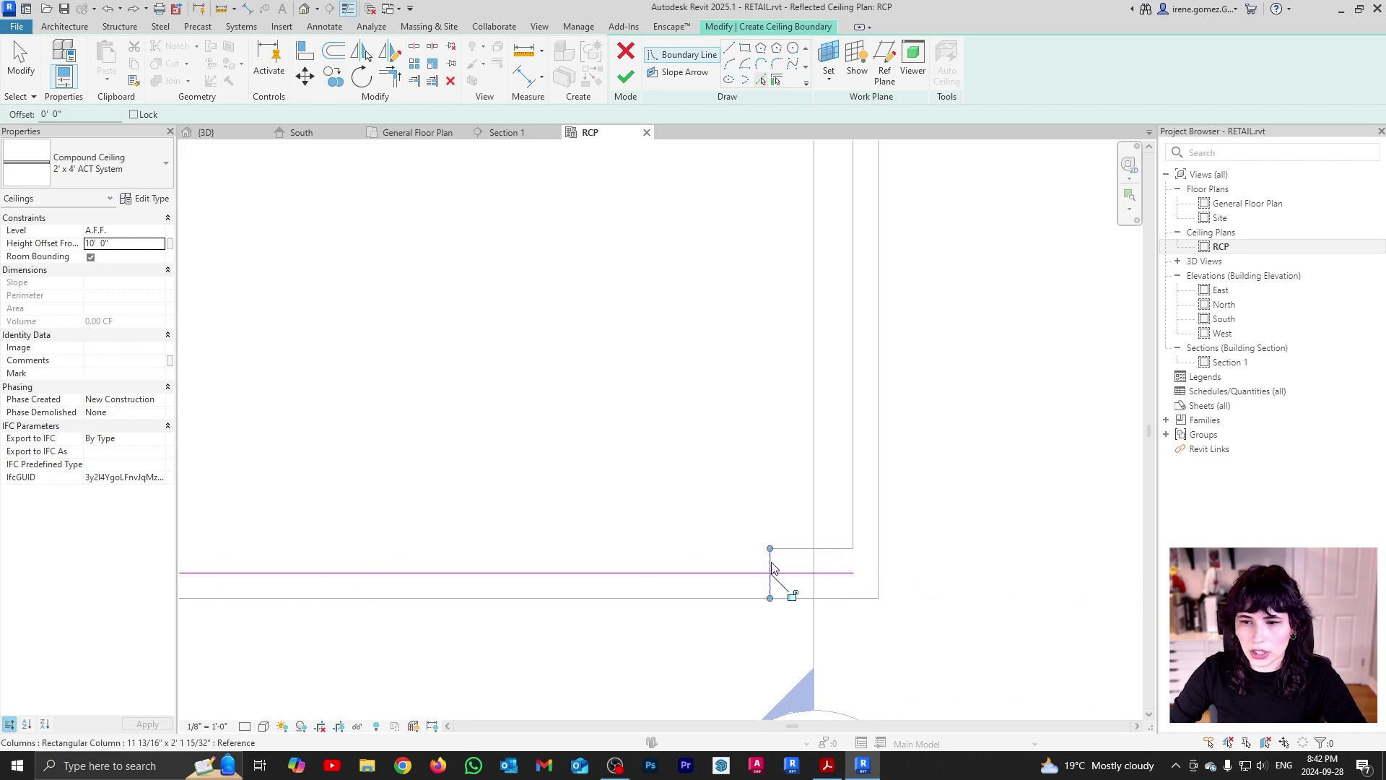
click(791, 551)
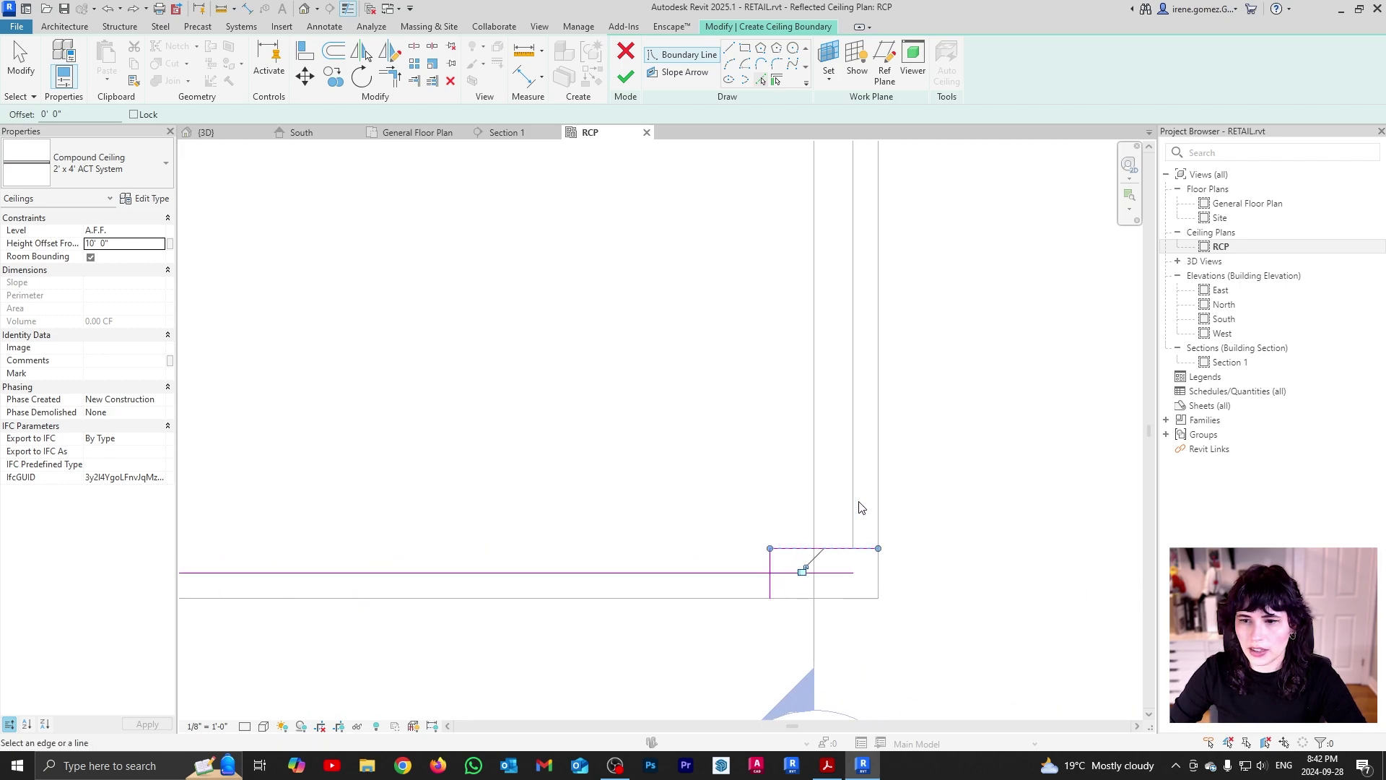
scroll(856, 365, down, 5)
click(824, 566)
scroll(836, 253, up, 5)
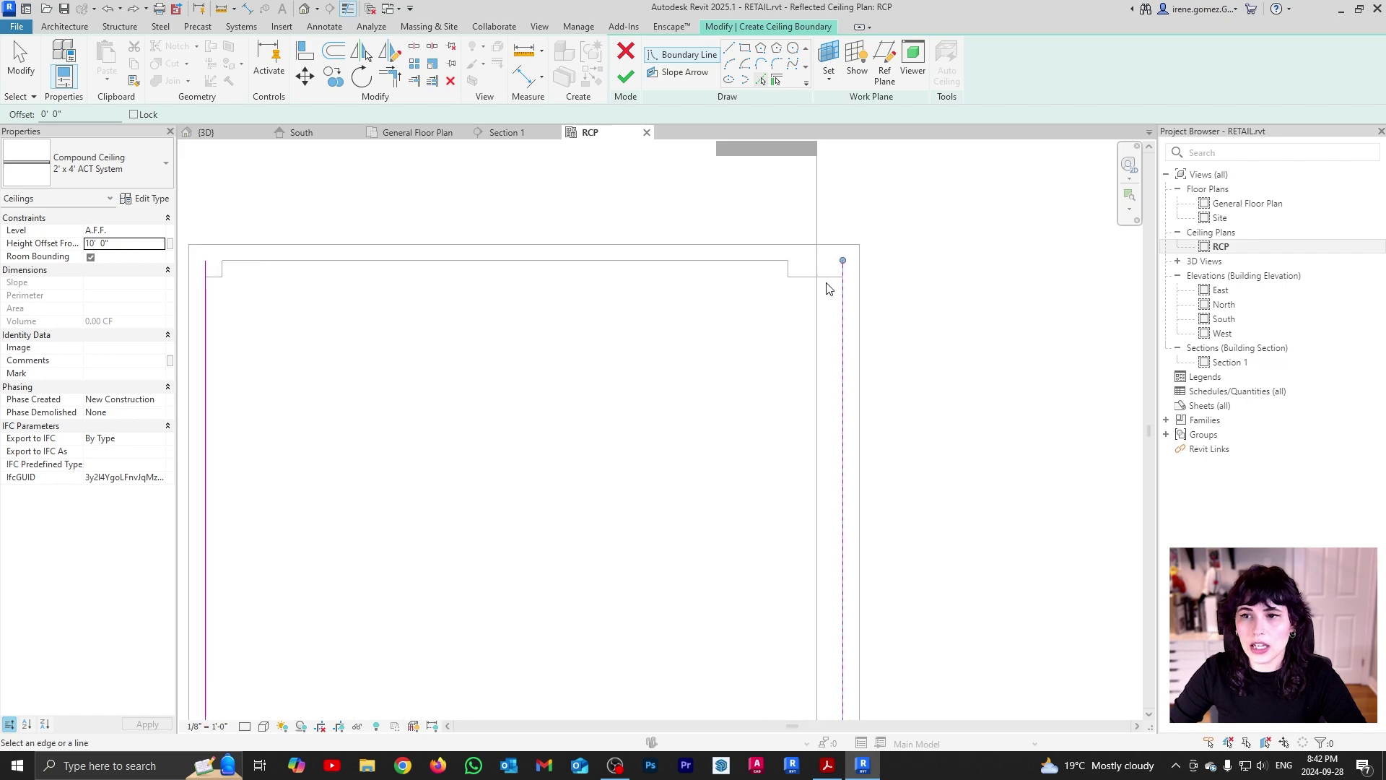
click(504, 273)
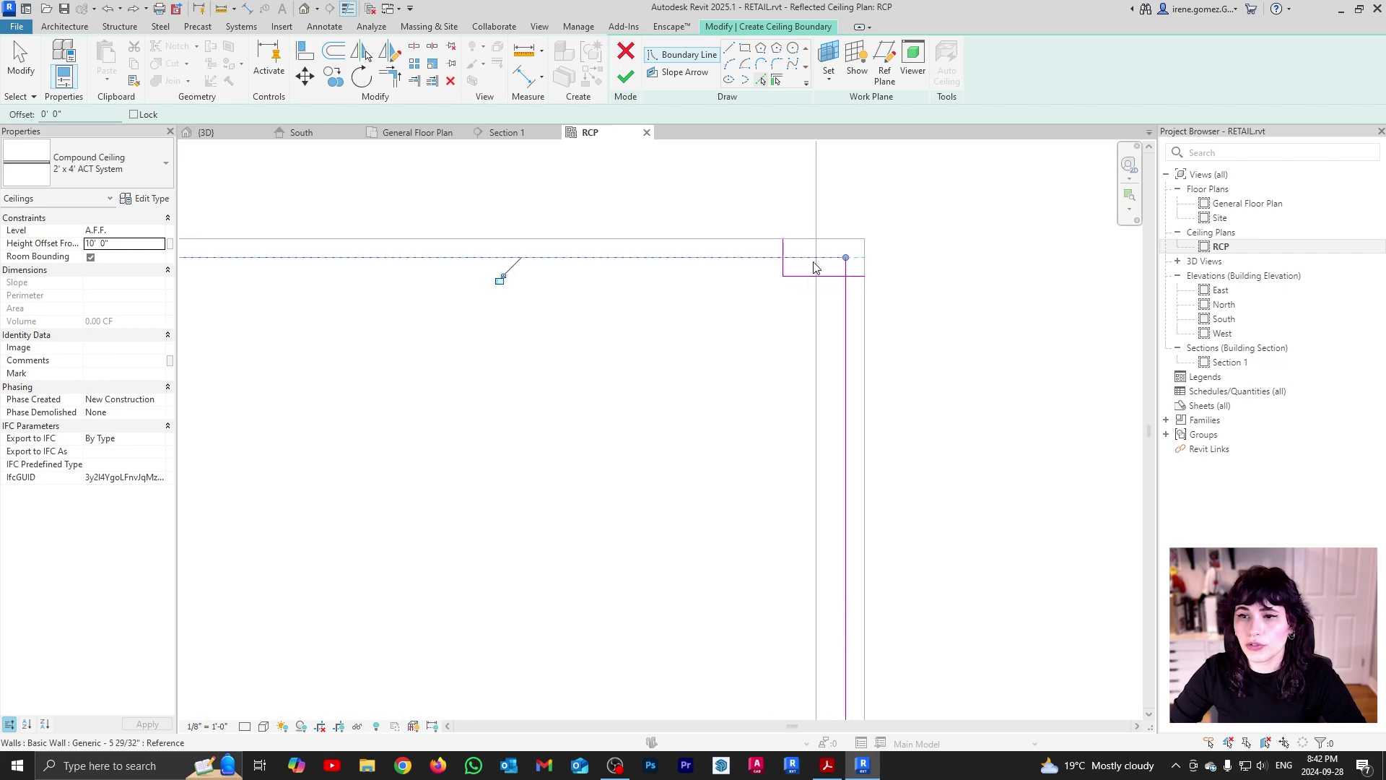
scroll(953, 273, down, 4)
scroll(425, 273, up, 3)
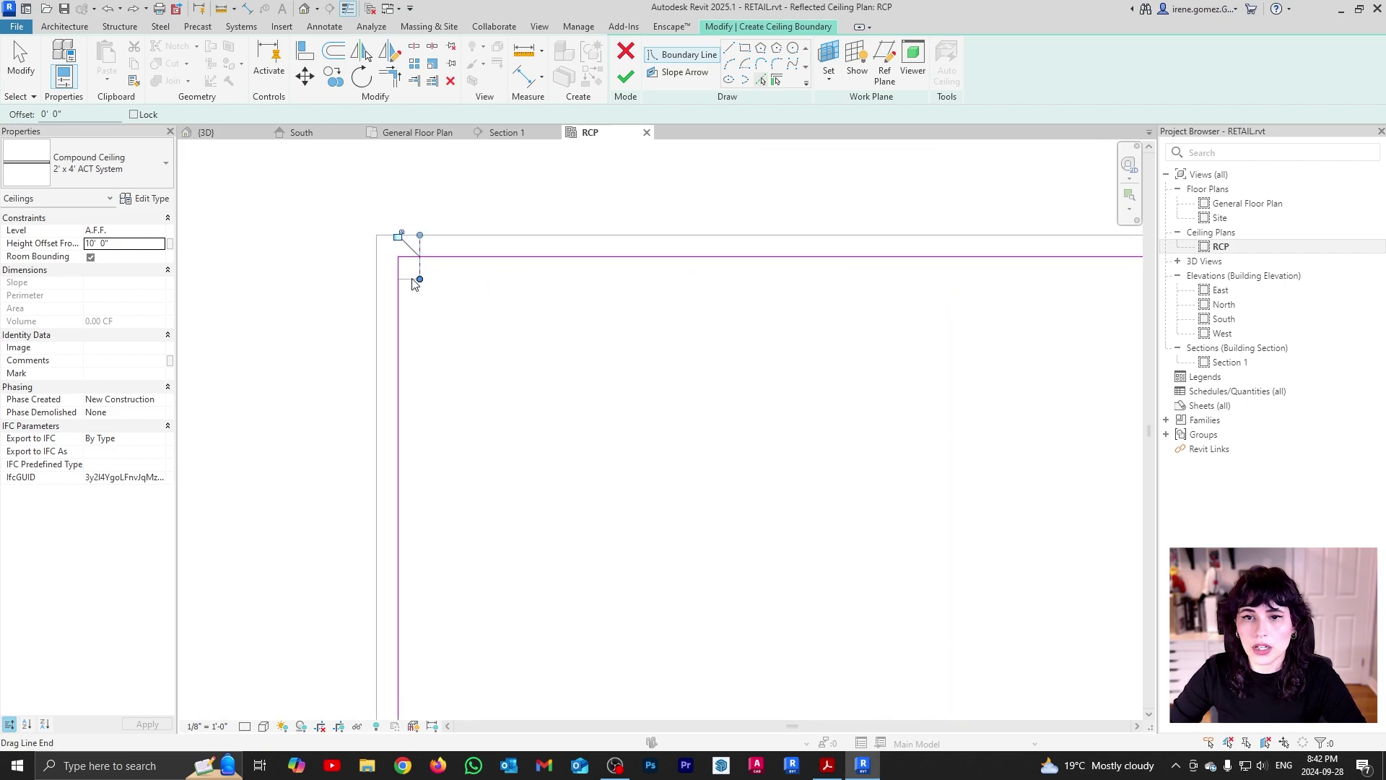
click(415, 278)
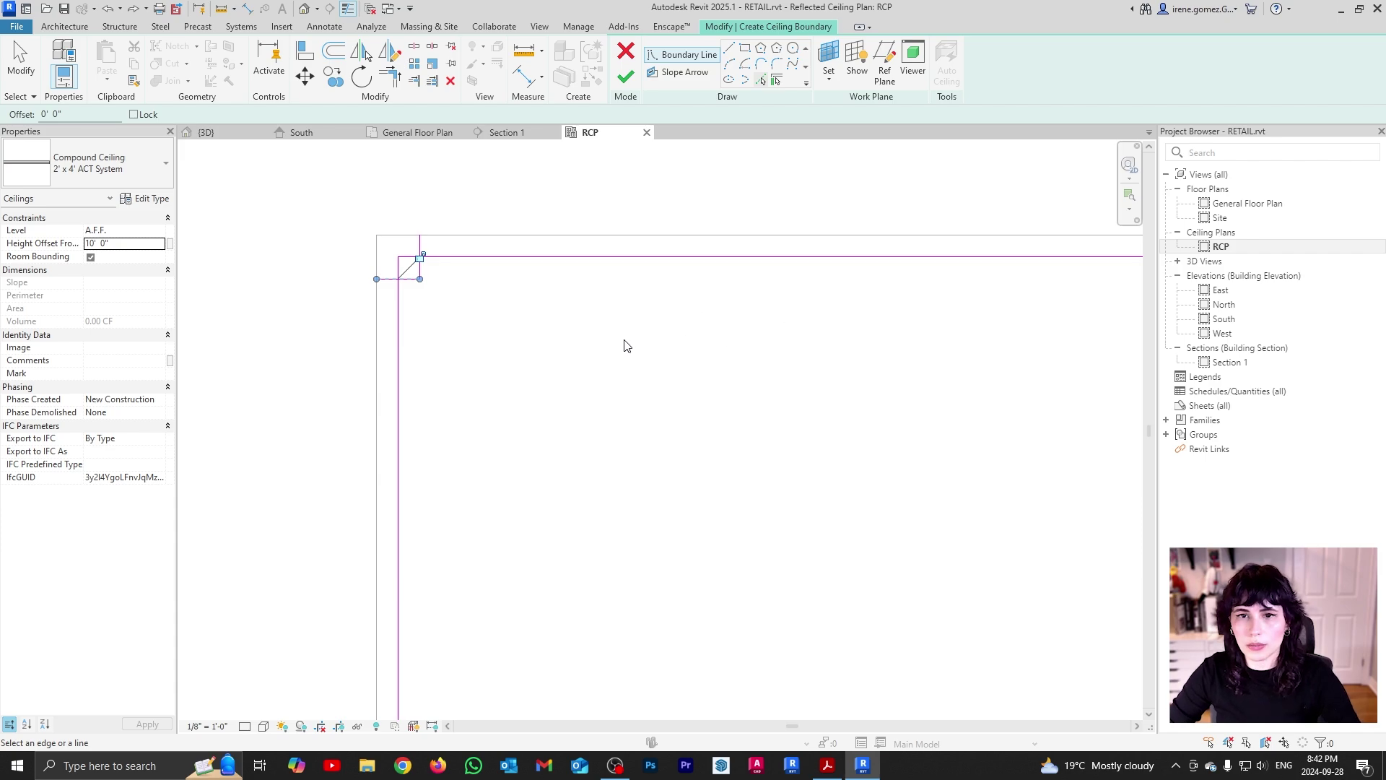
- Join the boundary lines at the left column into one corner with Trim/Extend to Corner
click(610, 355)
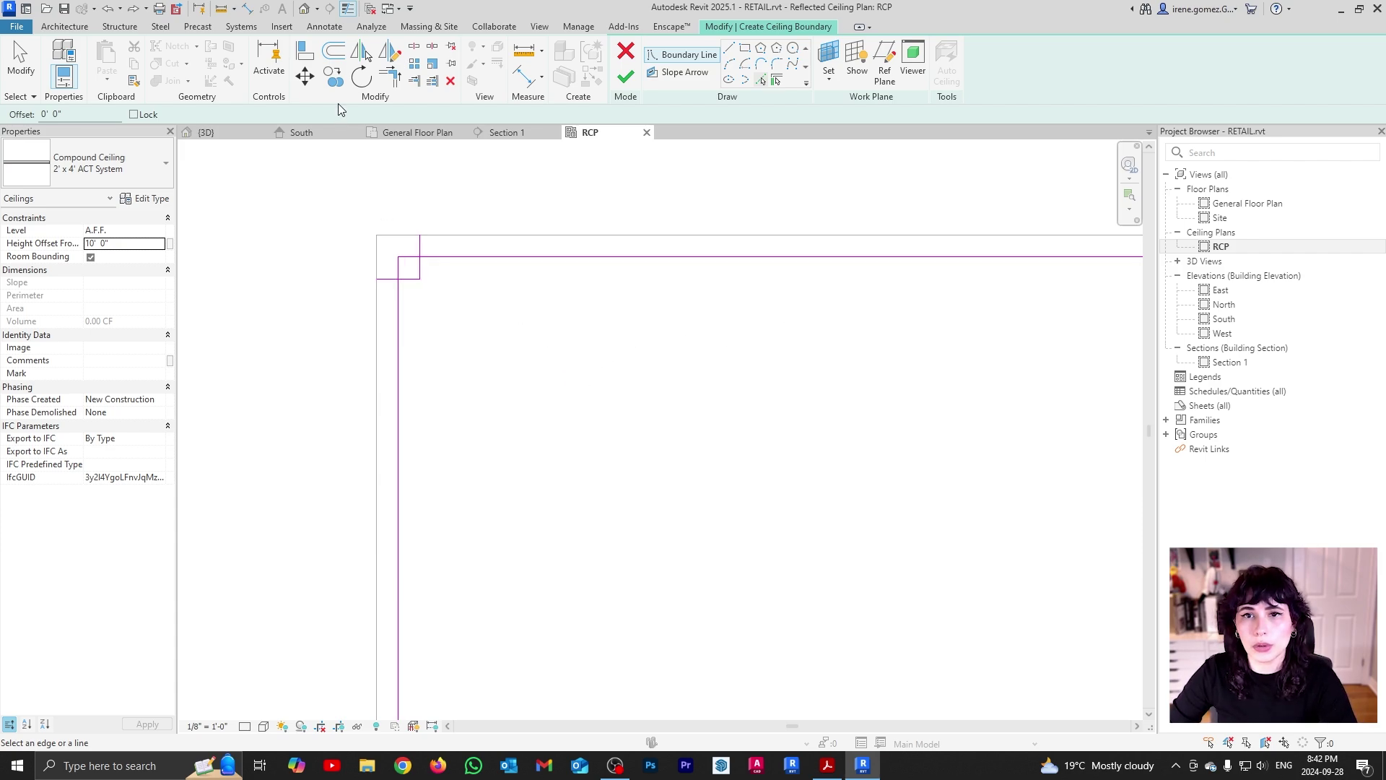
click(396, 75)
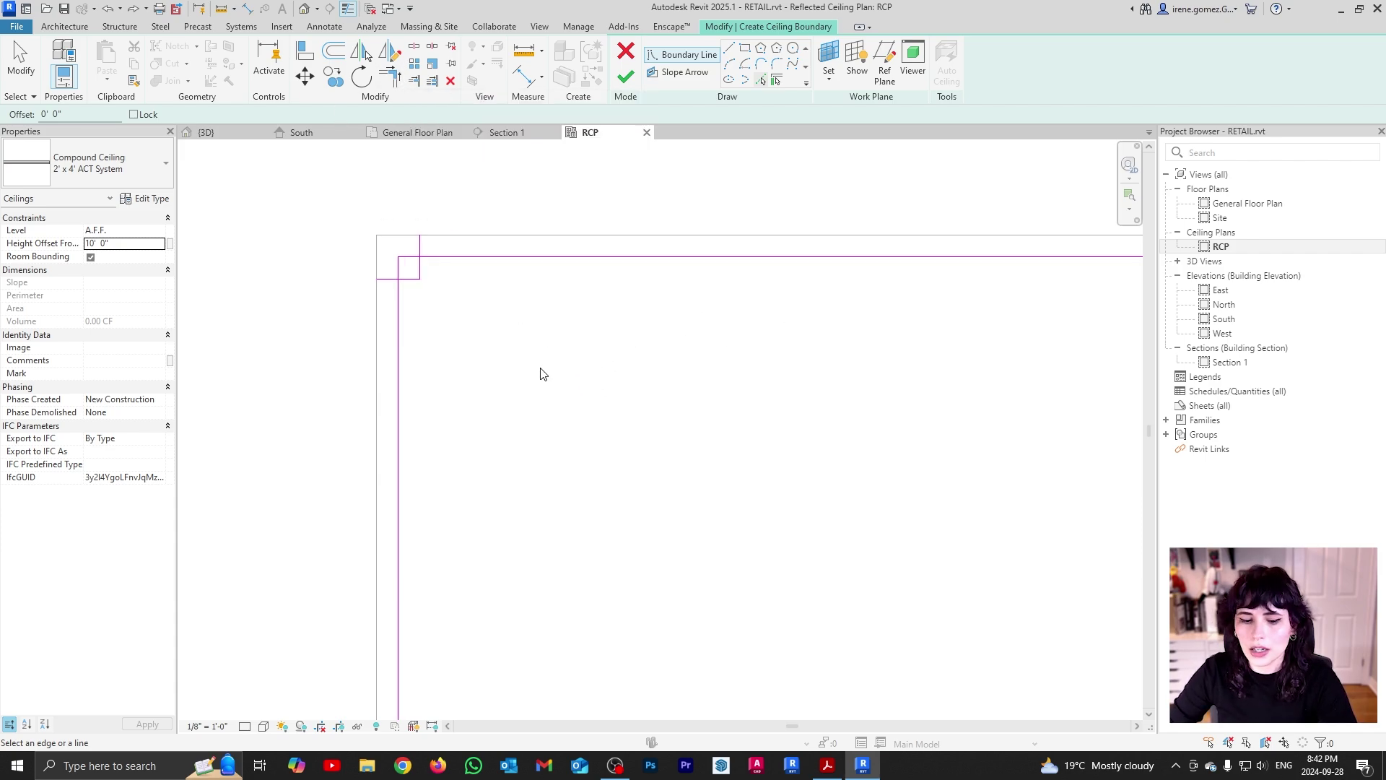
click(416, 279)
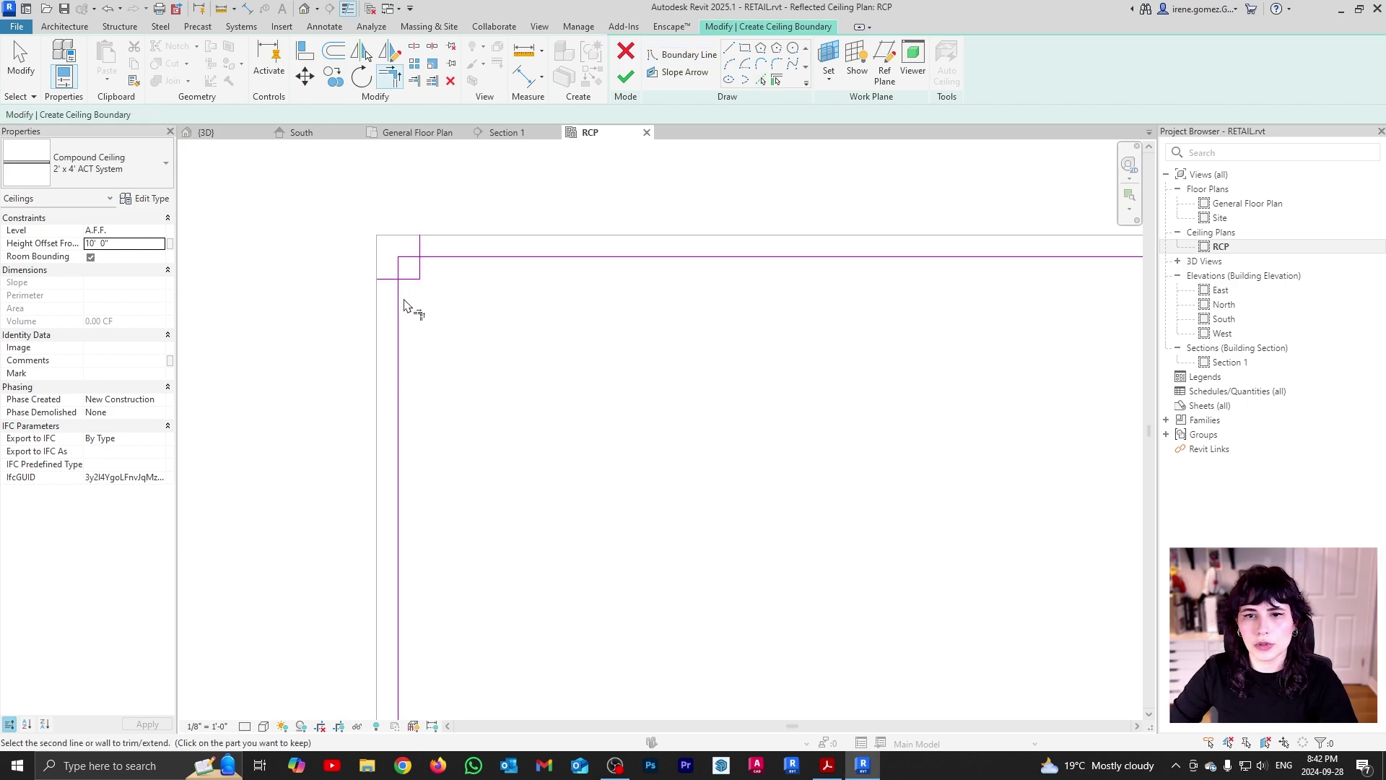
click(398, 299)
- Trim the notched boundary corner at the other column clean, then exit trimming
scroll(535, 355, down, 3)
scroll(423, 392, up, 3)
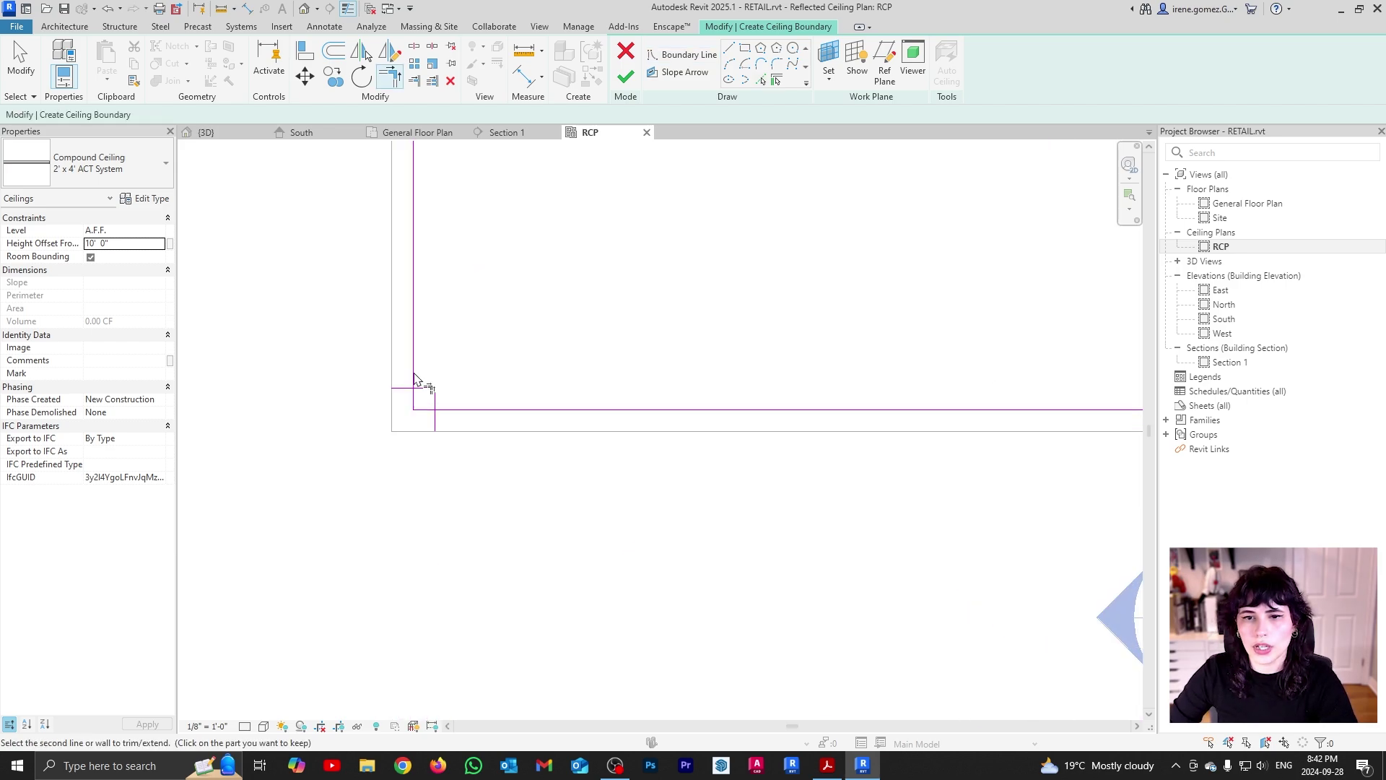
scroll(456, 433, down, 3)
scroll(619, 433, up, 3)
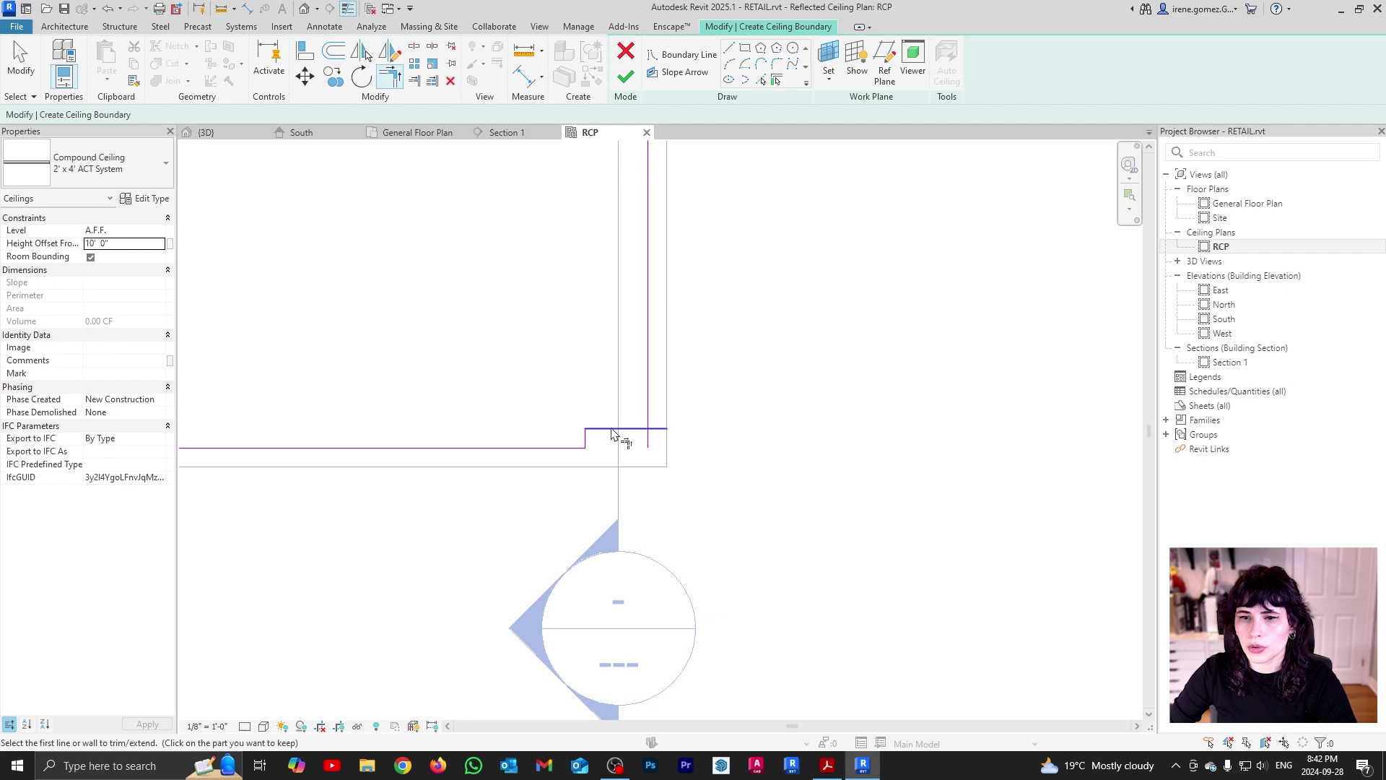
scroll(613, 532, down, 1)
scroll(572, 393, up, 3)
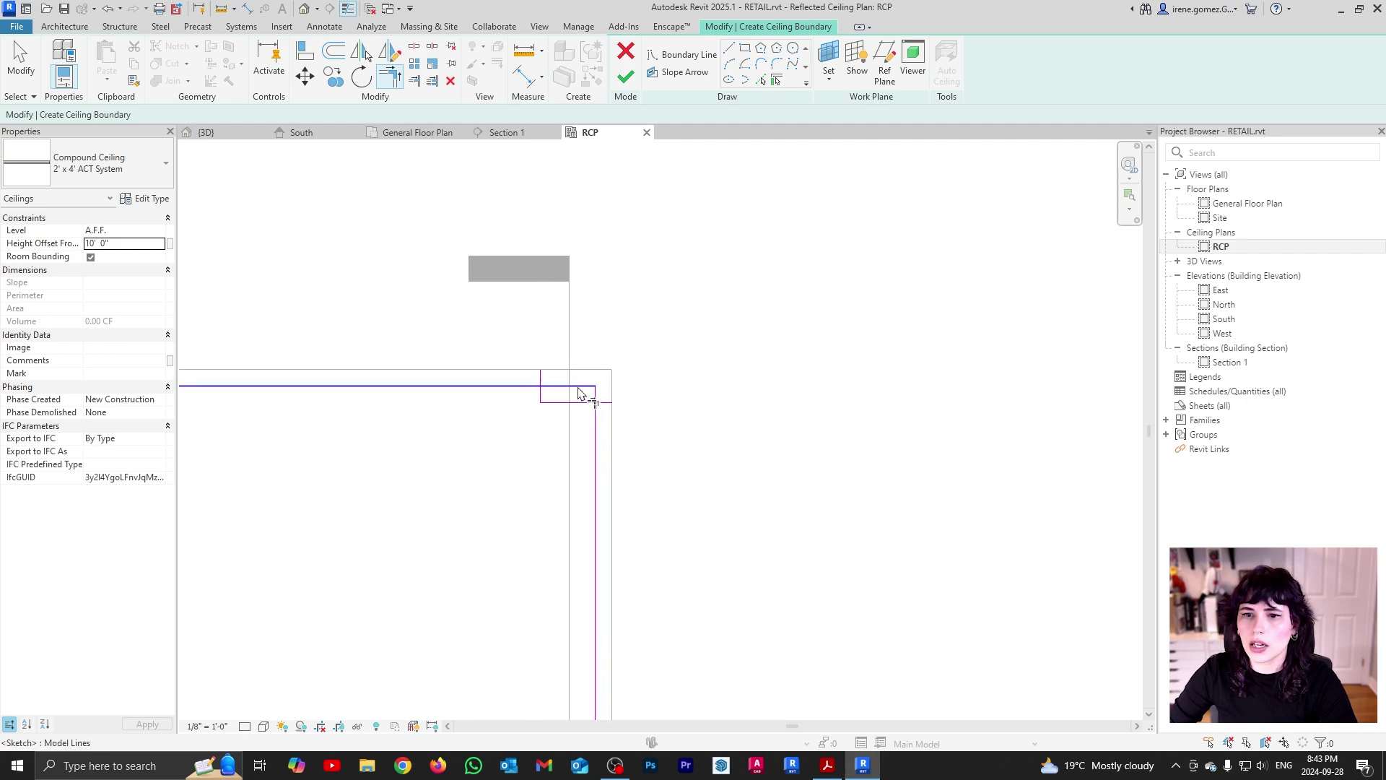
click(592, 417)
click(513, 396)
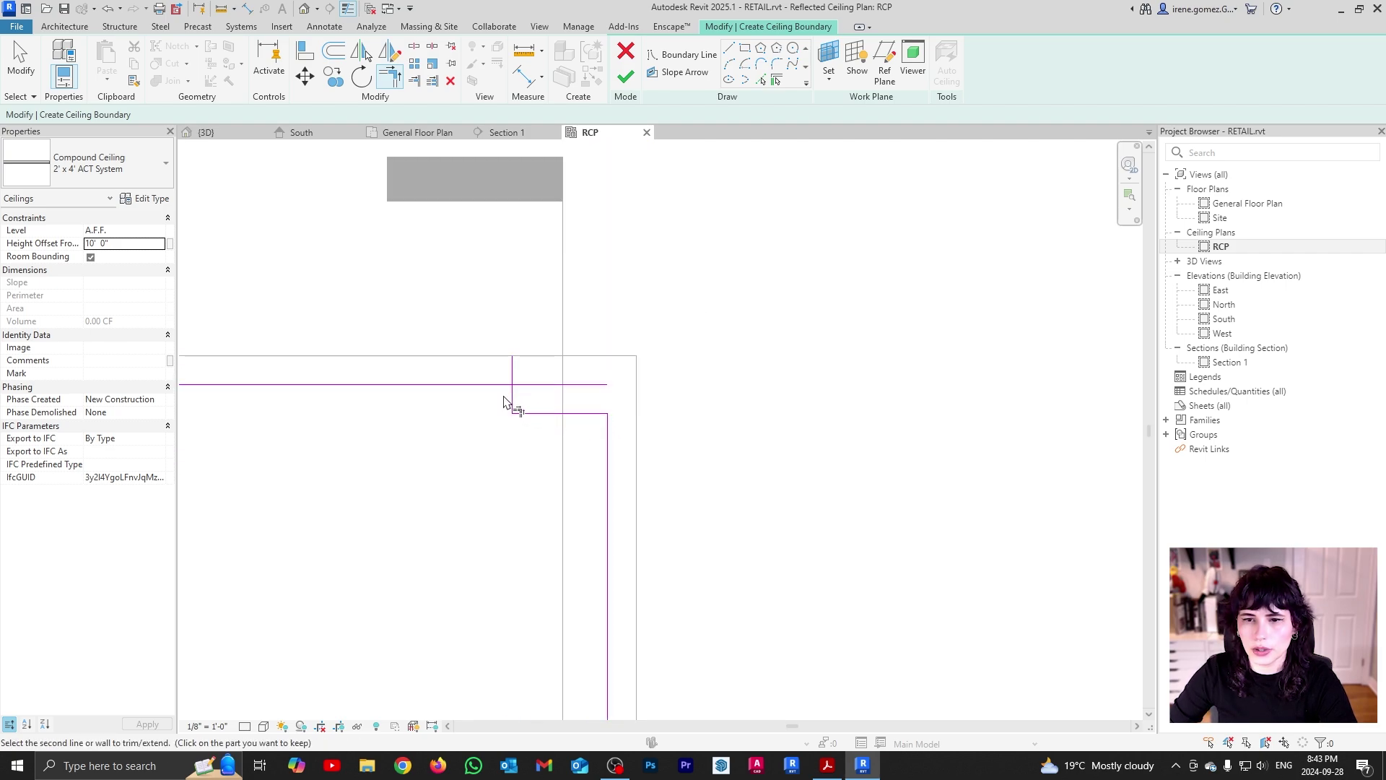
scroll(813, 347, down, 3)
key(Escape)
scroll(693, 375, up, 1)
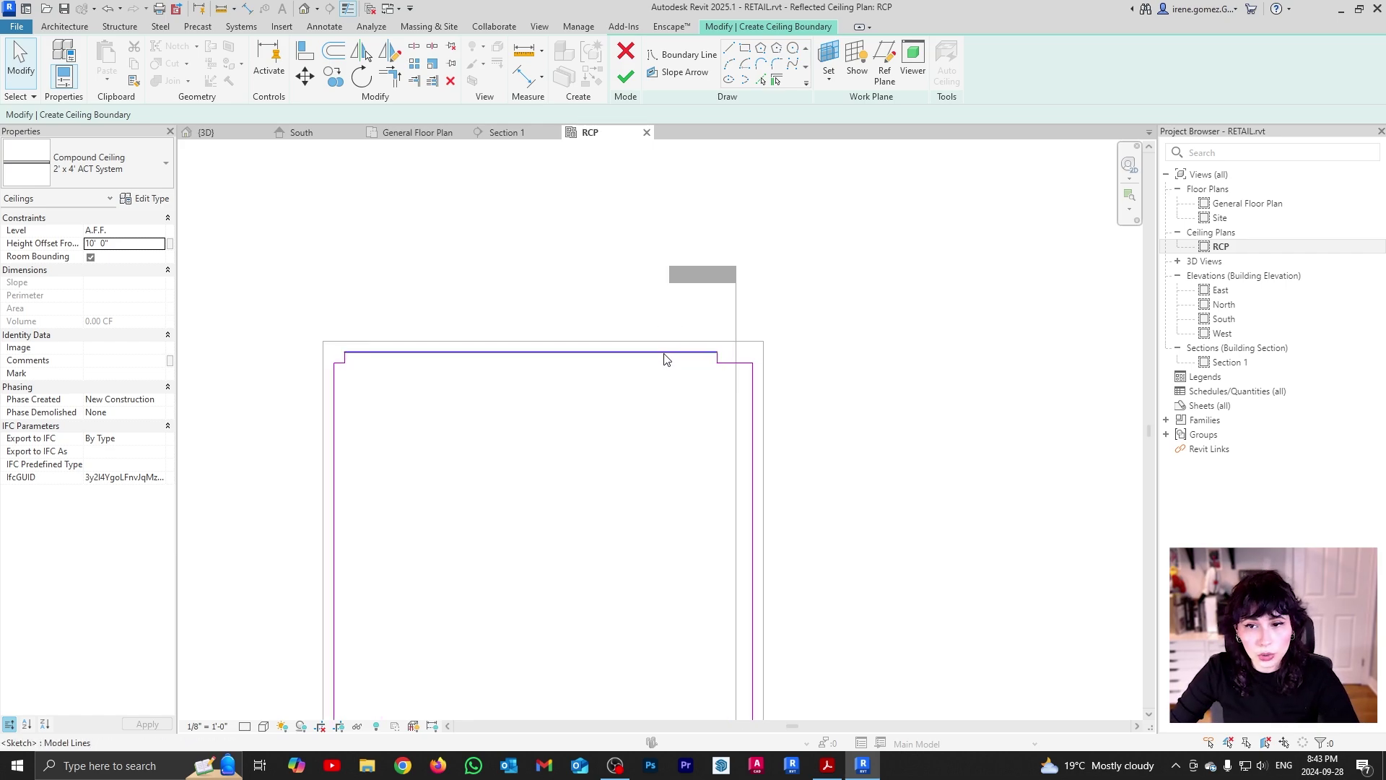
- Drag the top ceiling boundary line slightly downward
scroll(592, 372, up, 2)
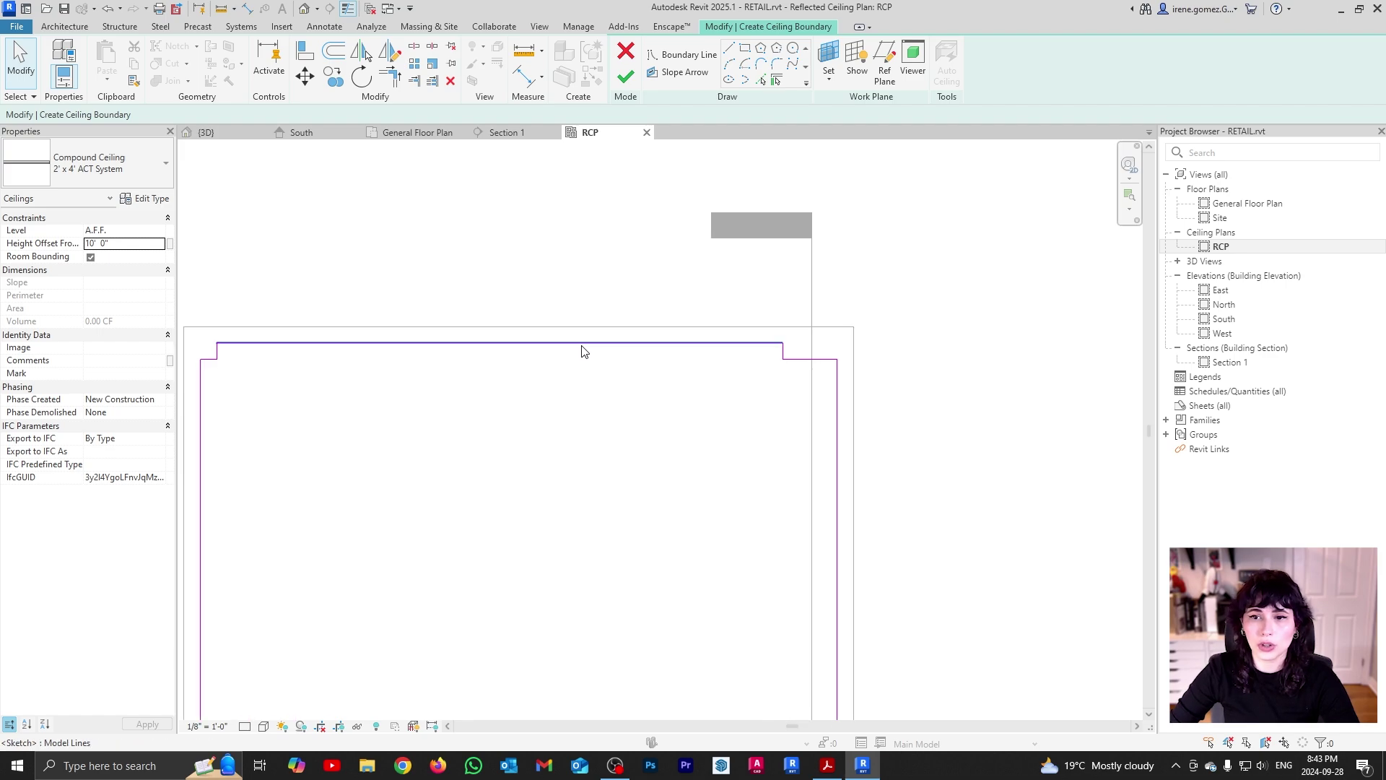
click(582, 345)
drag(582, 345, 587, 351)
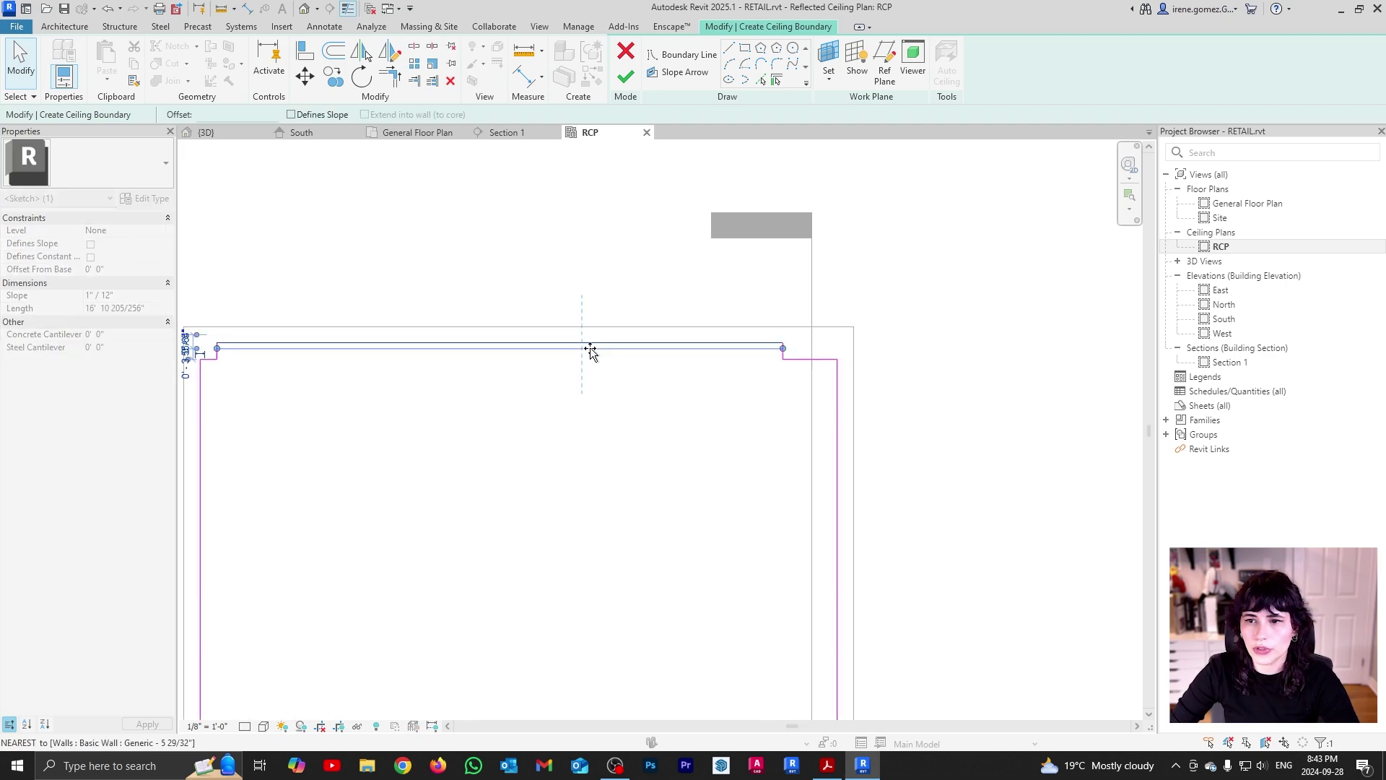
key(Escape)
- Reselect the top boundary line and lock its alignment with the padlock
scroll(751, 354, up, 2)
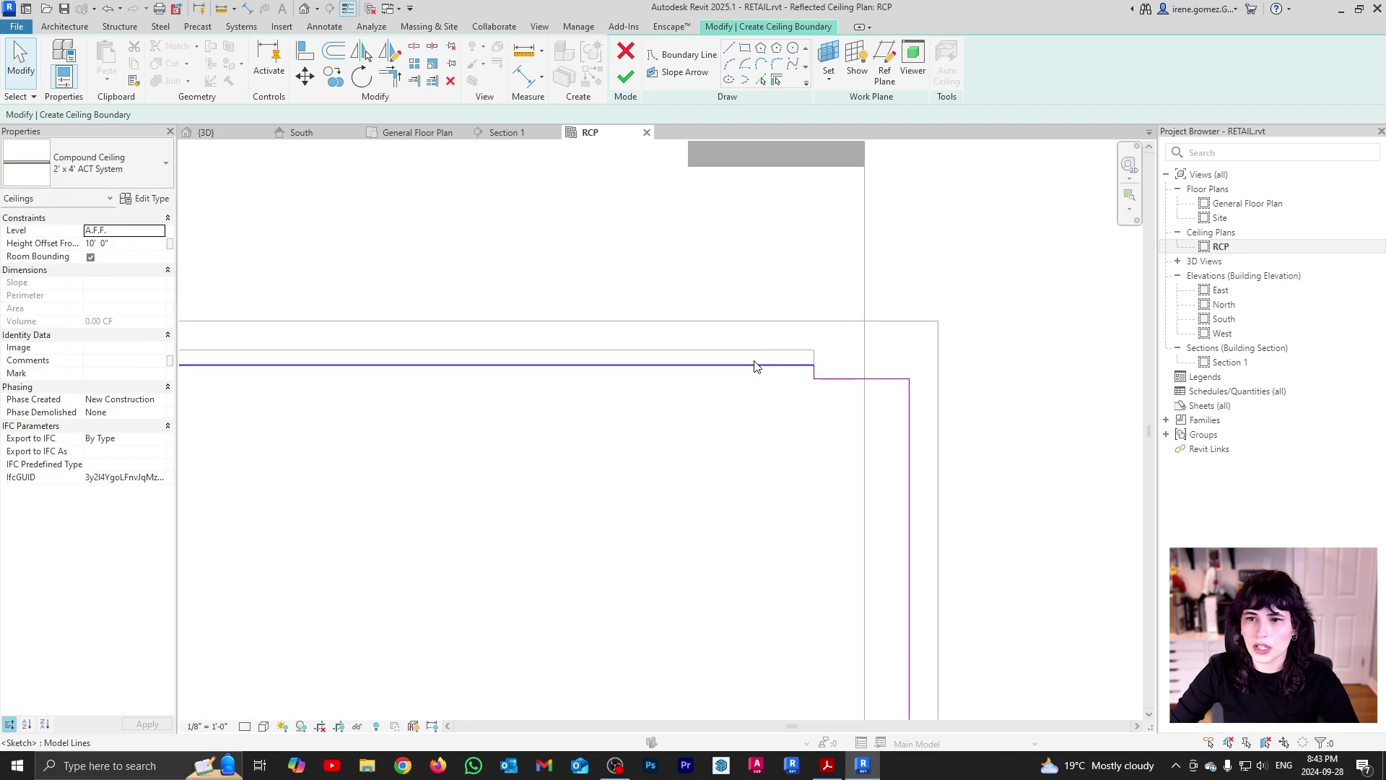
scroll(829, 366, down, 1)
middle_drag(567, 390, 647, 361)
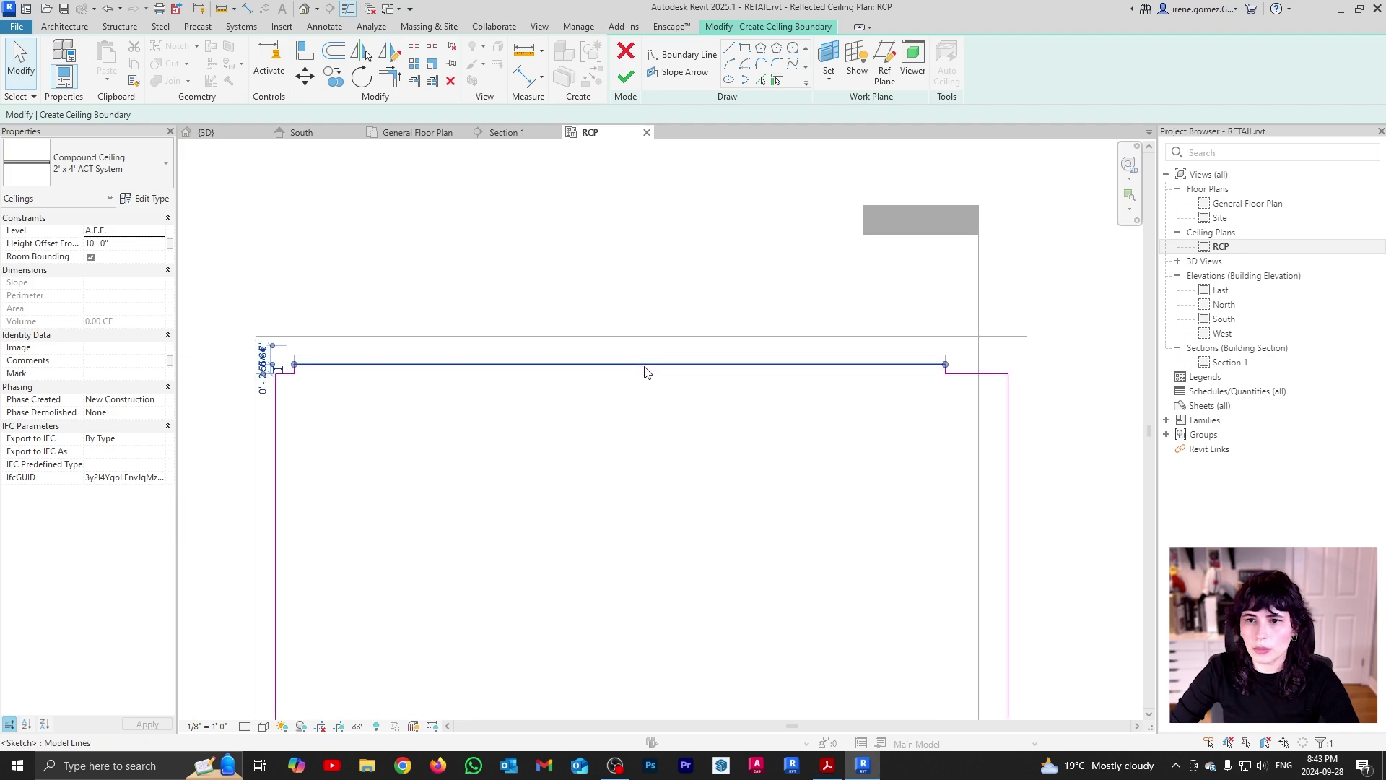
click(663, 357)
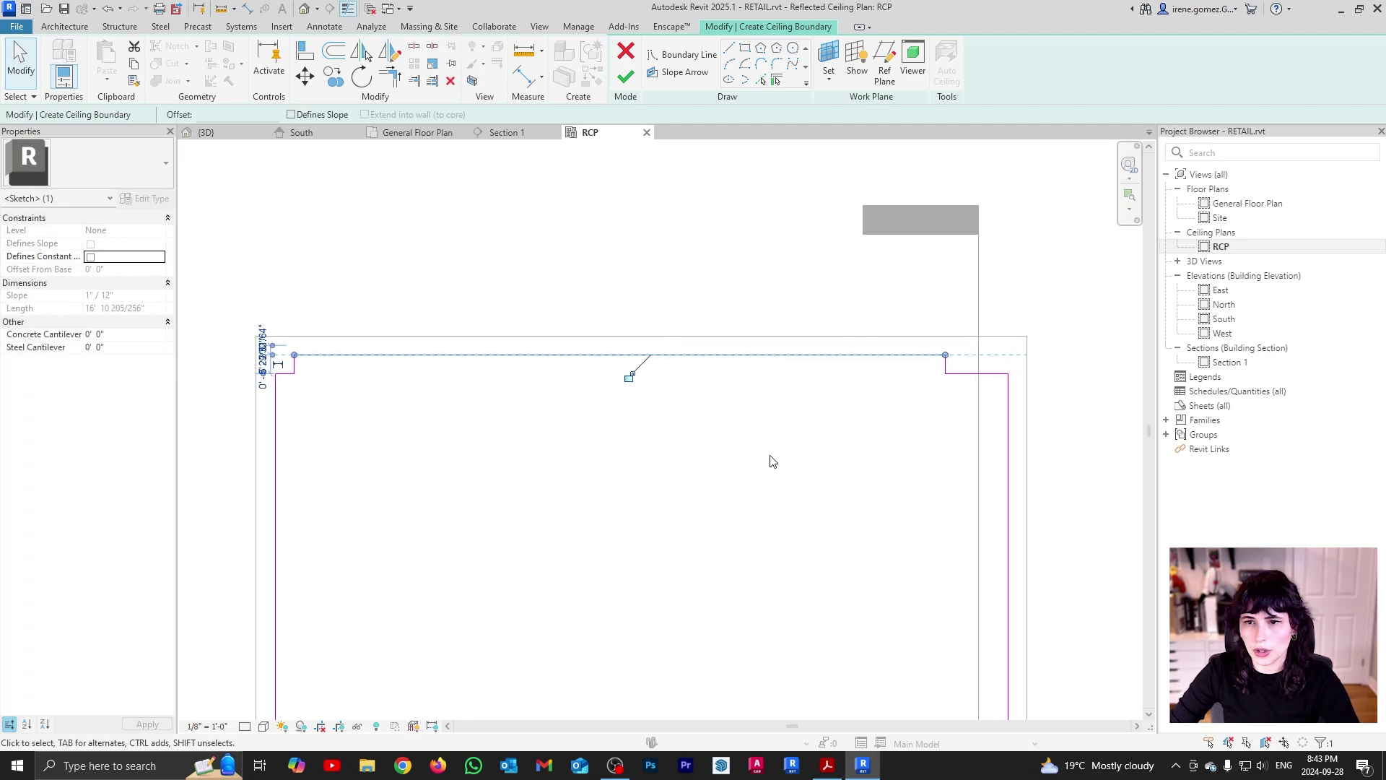
click(629, 378)
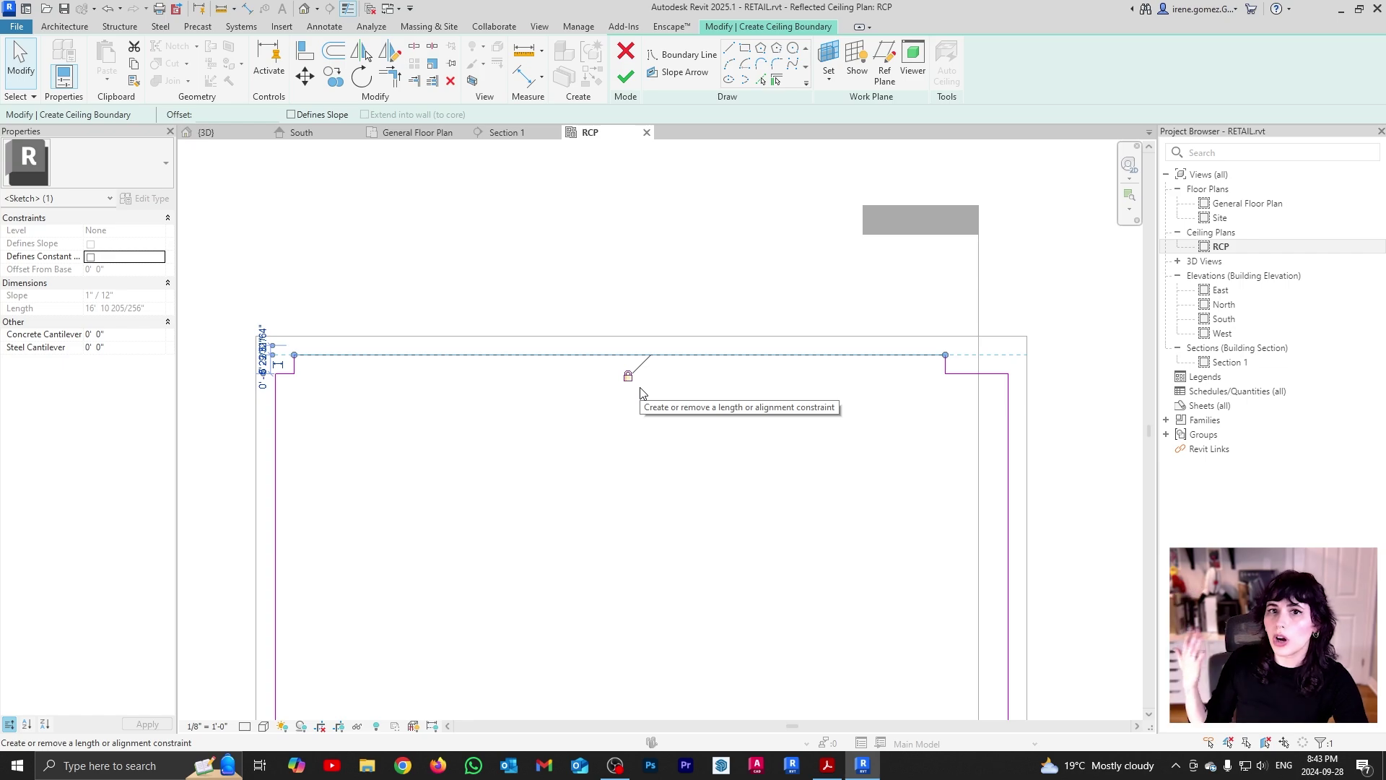
scroll(635, 354, down, 4)
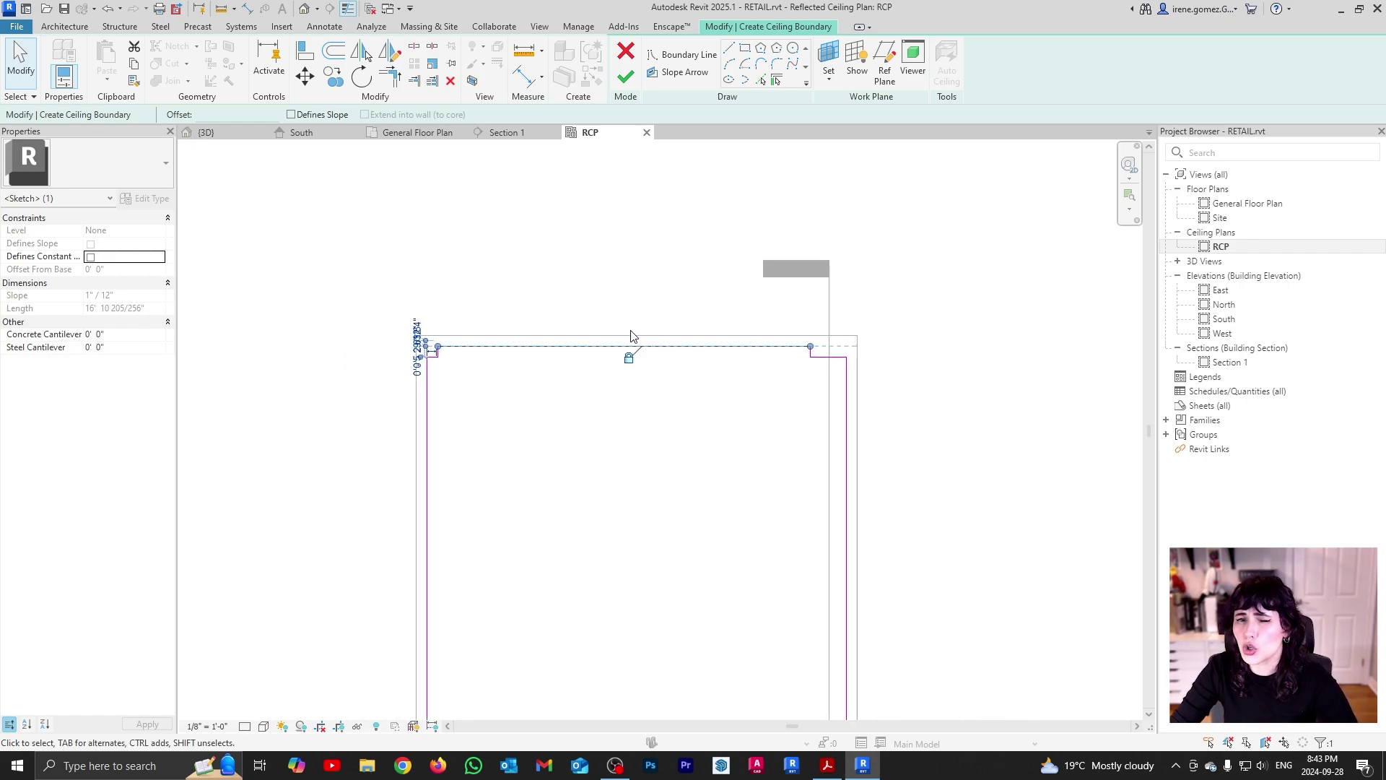
middle_drag(725, 529, 700, 427)
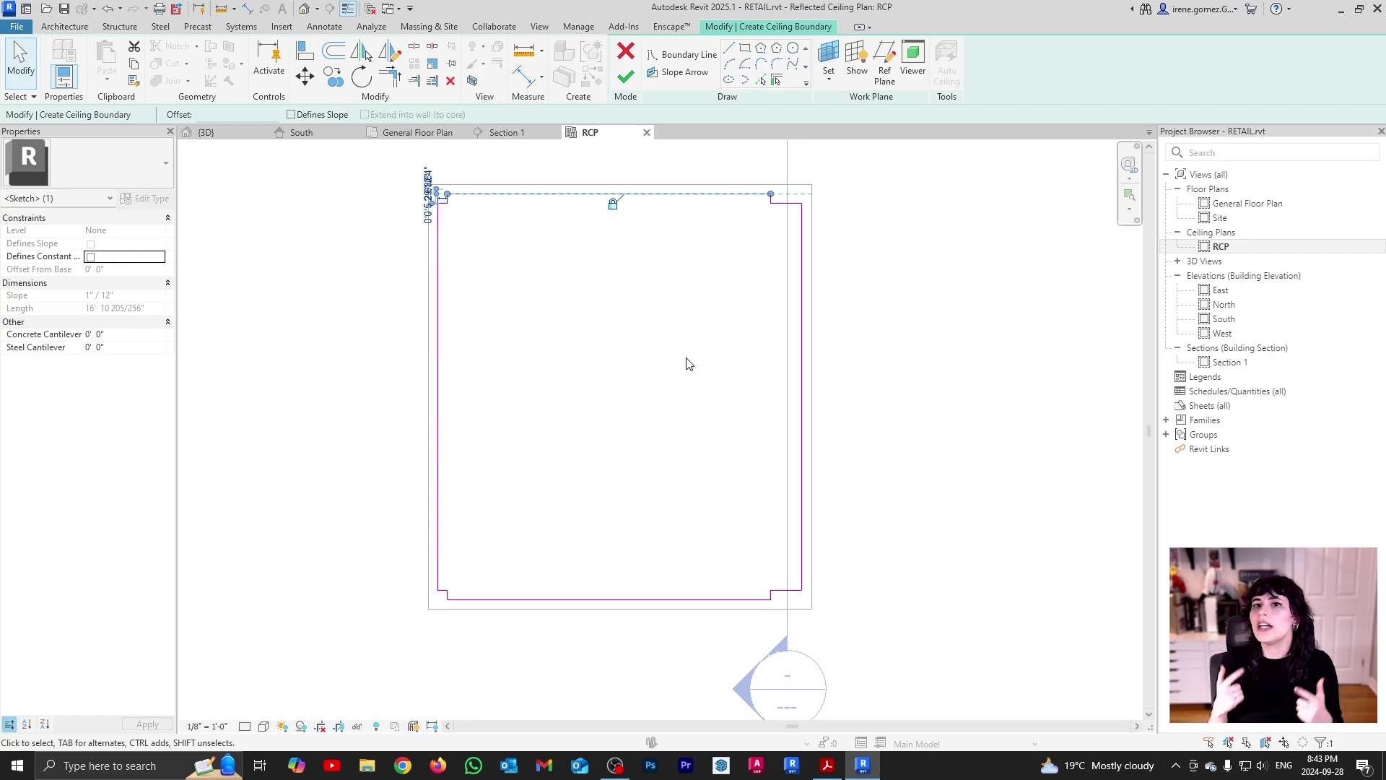
- Create the ceiling from the sketch and confirm in Section 1 that it sits at 10' 0"
click(625, 76)
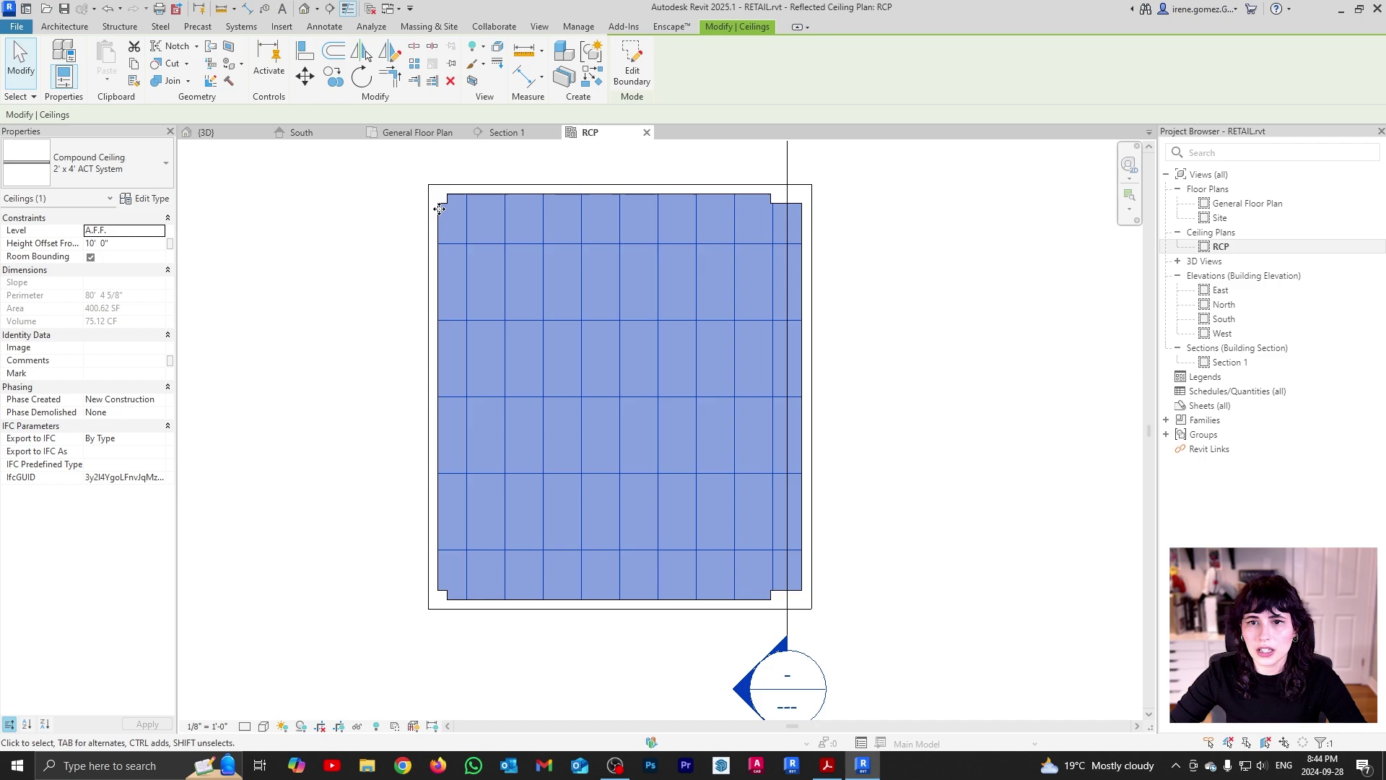
click(498, 132)
scroll(456, 392, up, 5)
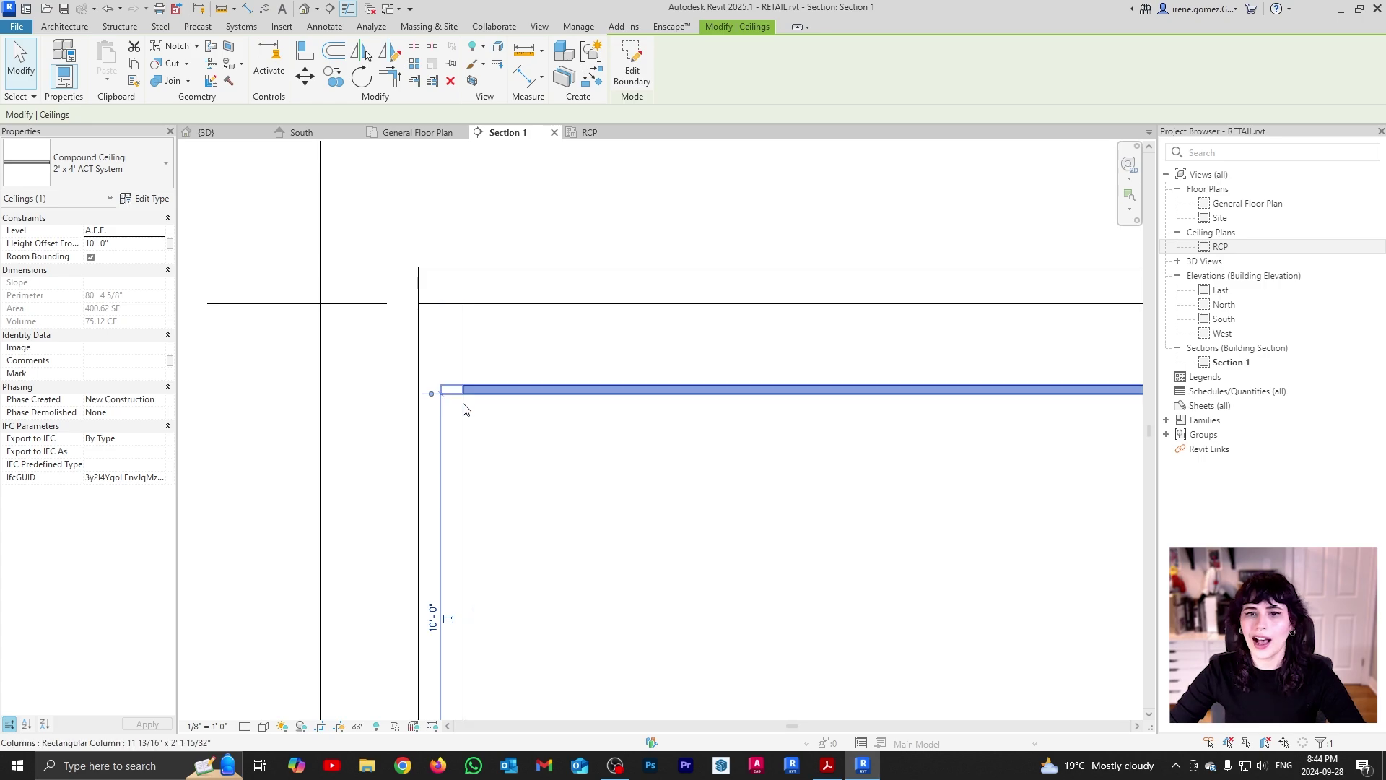
scroll(440, 454, down, 3)
scroll(441, 452, down, 2)
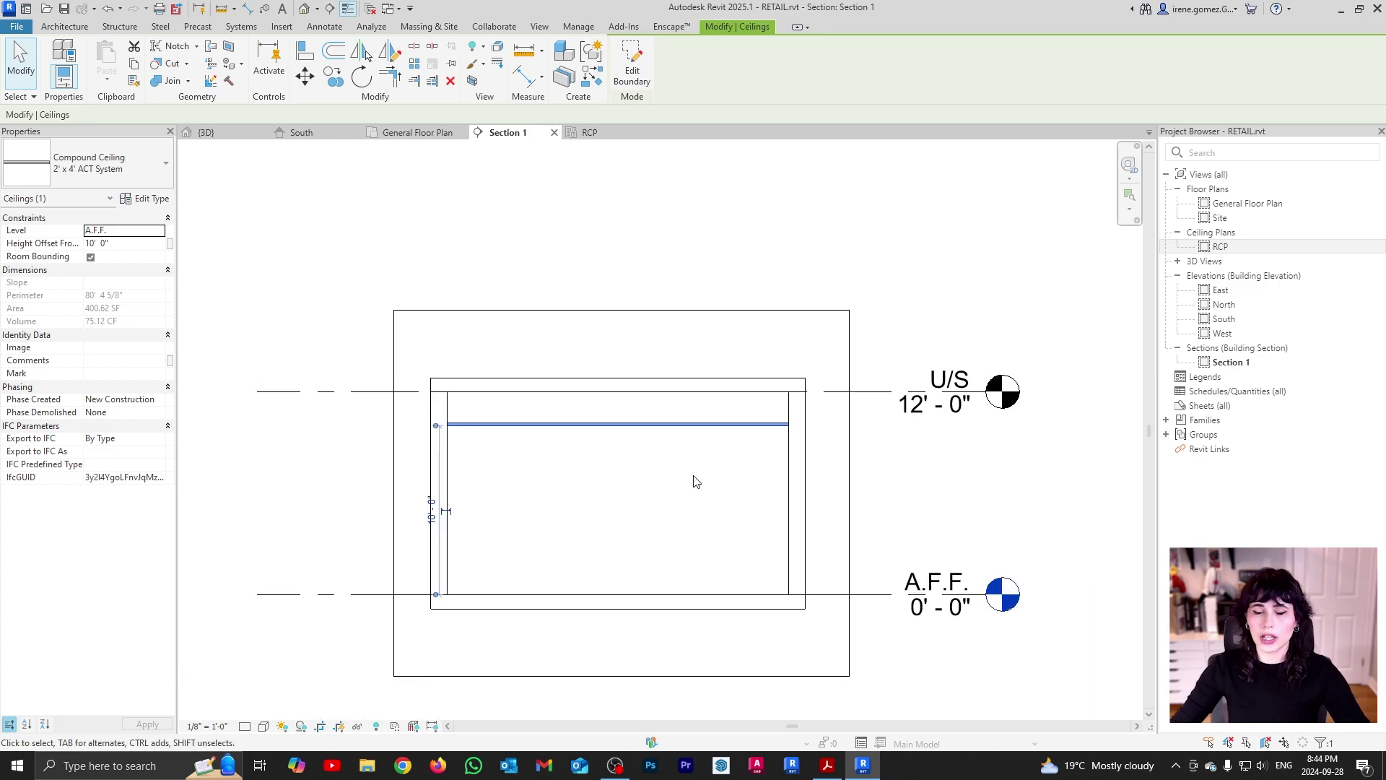